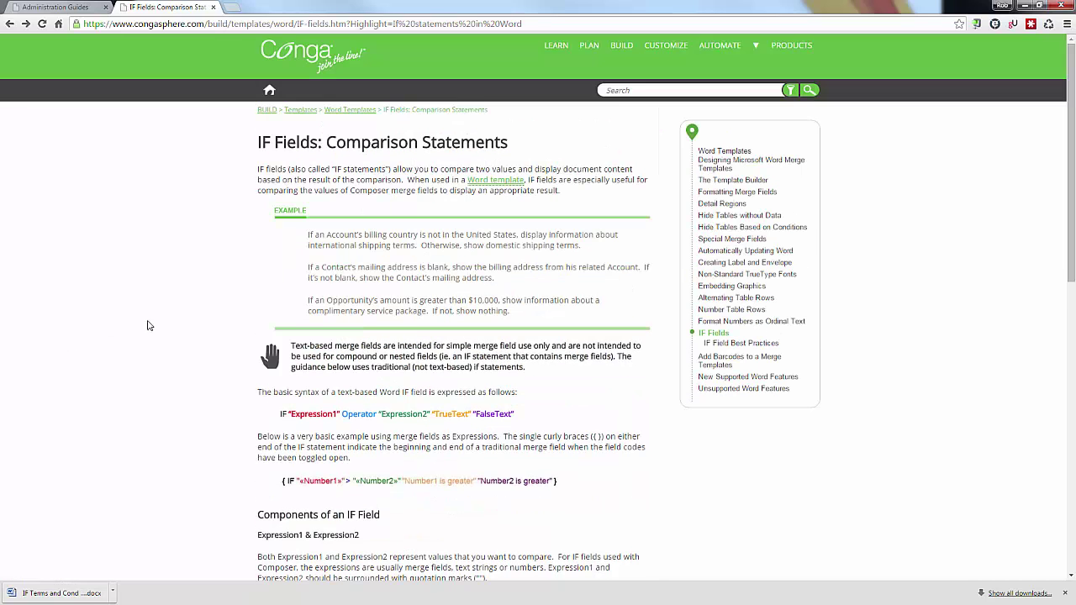
# Open the IF Field Best Practices page and read through its procedure table and finished IF field example.
pyautogui.click(741, 343)
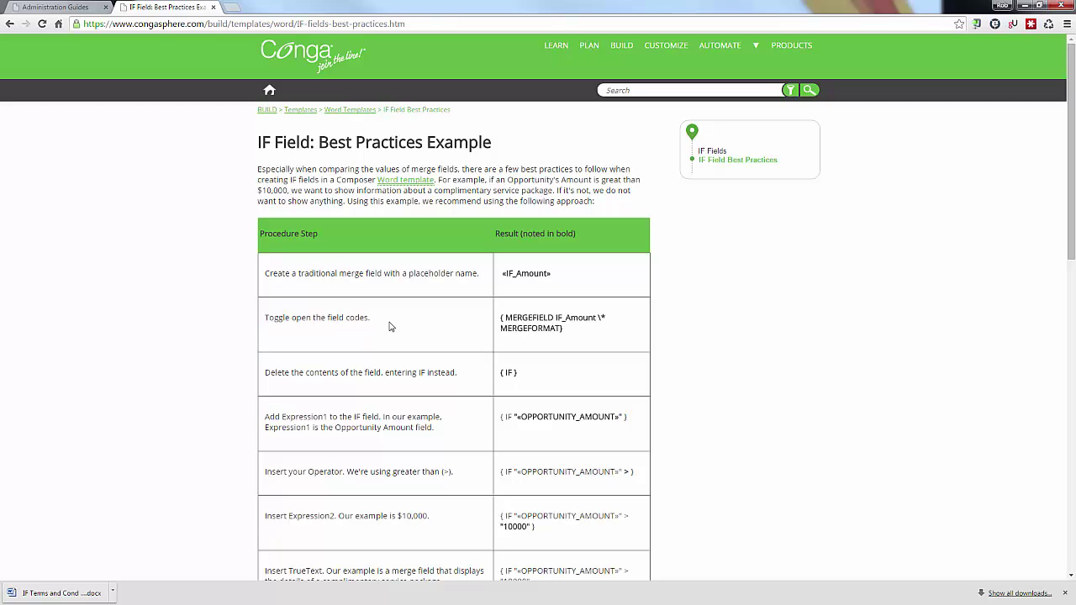
pyautogui.scroll(-1, 395, 370)
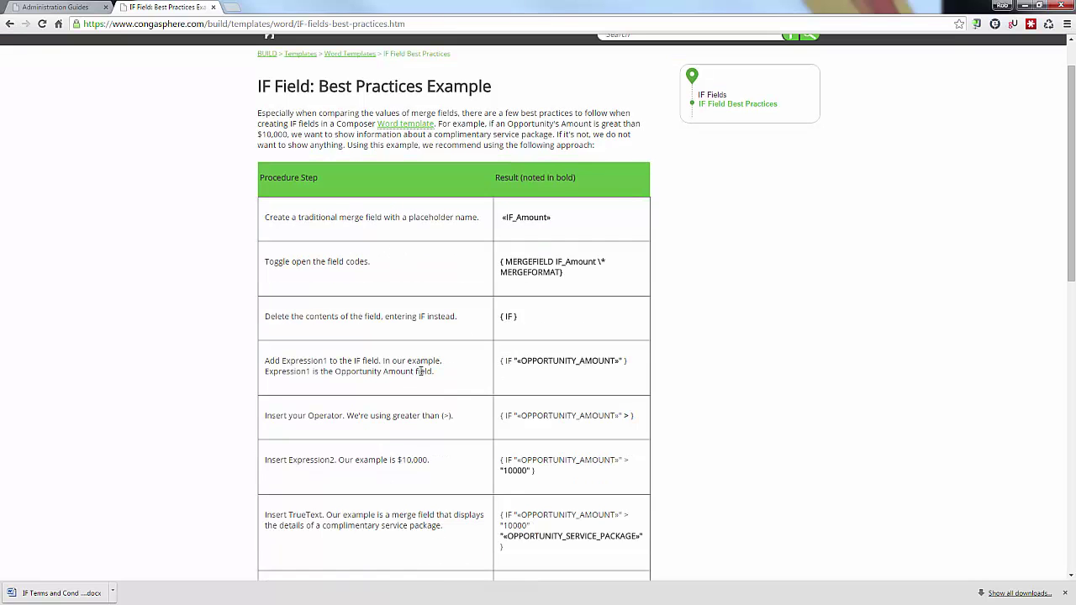
pyautogui.scroll(-1, 488, 374)
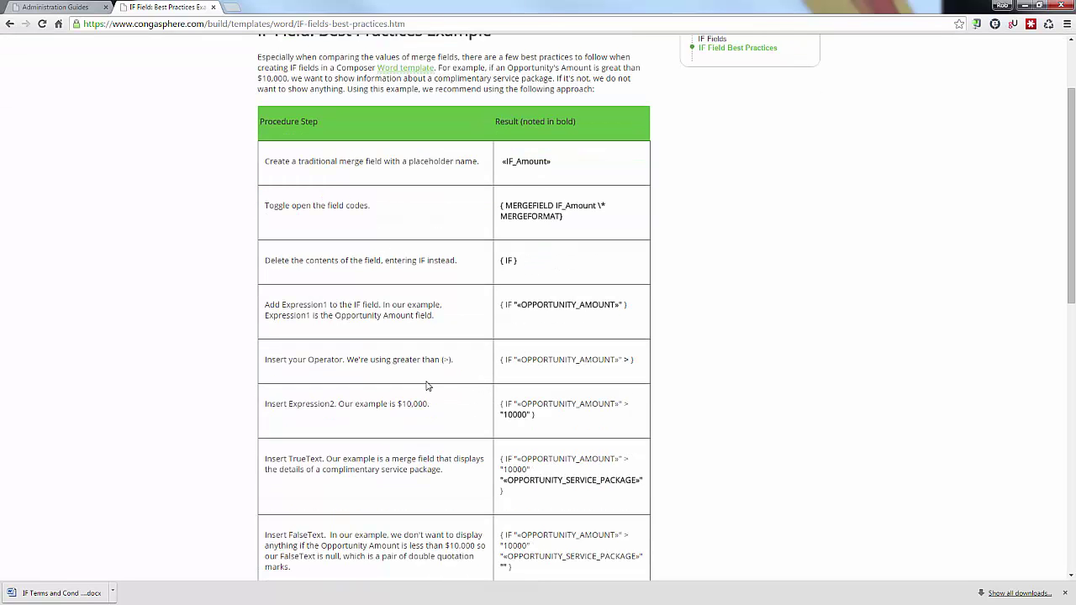
pyautogui.scroll(-1, 480, 433)
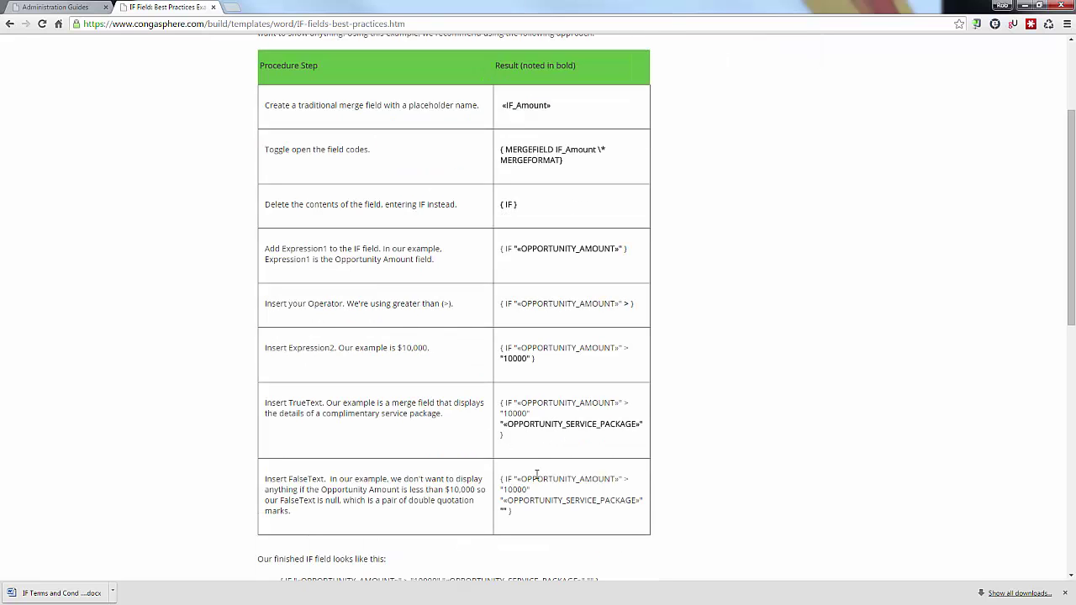
pyautogui.scroll(-2, 554, 432)
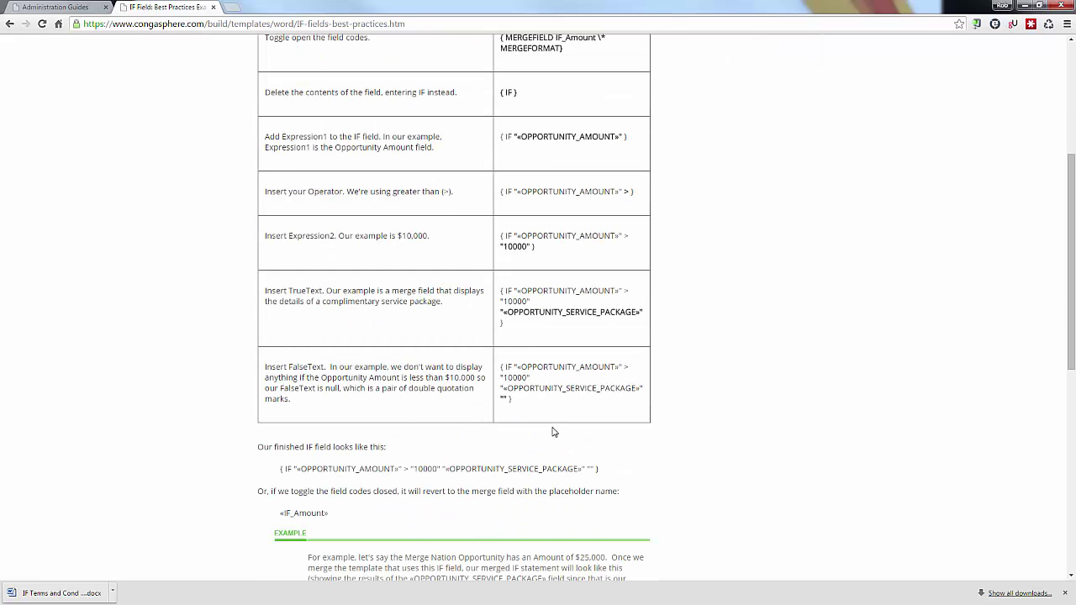
pyautogui.scroll(5, 551, 427)
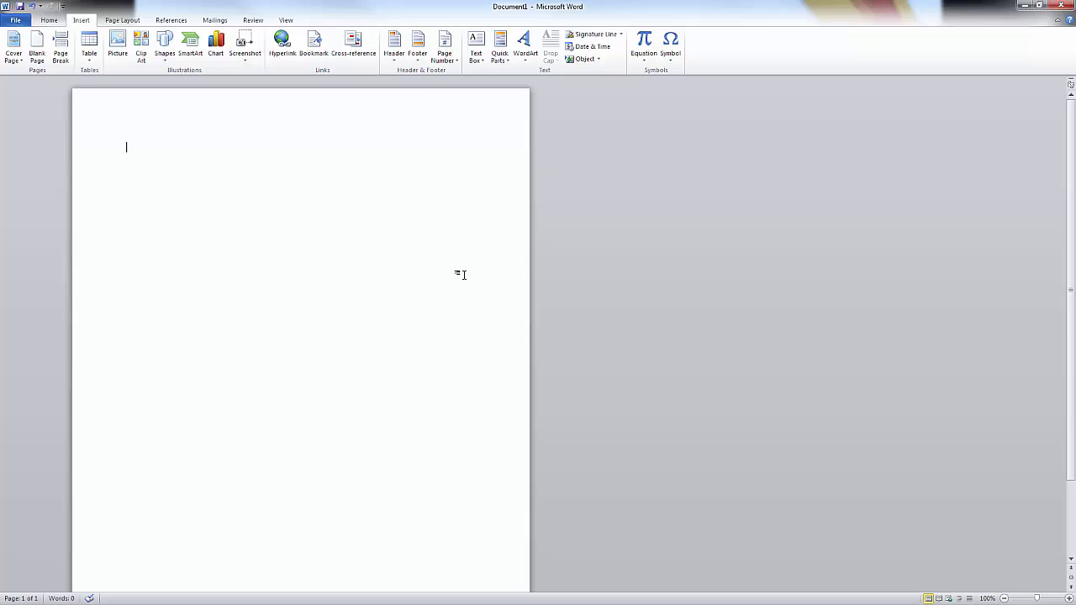
# Write the plain-text expression If "A" = "B" "C" "D" in the blank document.
pyautogui.write('If')
pyautogui.write(' "A"')
pyautogui.write(' =')
pyautogui.write(' "B" "C"')
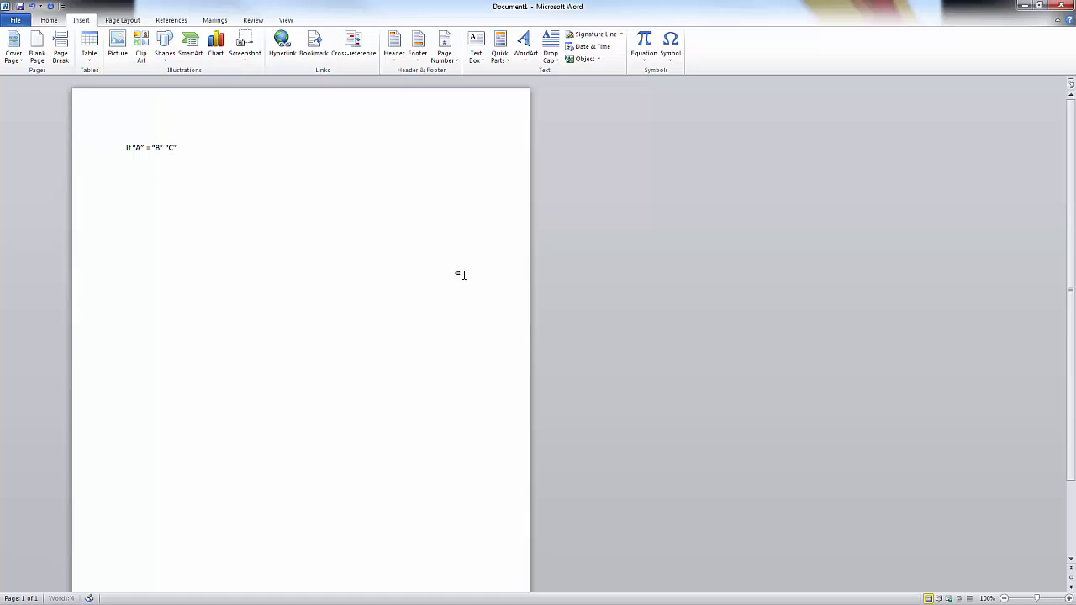
pyautogui.write(' "D"')
# Delete the whole plain-text If expression from the document.
pyautogui.press('BackSpace')
pyautogui.press('BackSpace')
pyautogui.press('BackSpace')
pyautogui.press('BackSpace')
pyautogui.press('BackSpace')
pyautogui.press('BackSpace')
pyautogui.press('BackSpace')
pyautogui.press('BackSpace')
pyautogui.press('BackSpace')
pyautogui.press('BackSpace')
pyautogui.press('BackSpace')
pyautogui.press('BackSpace')
pyautogui.press('BackSpace')
pyautogui.press('BackSpace')
pyautogui.press('BackSpace')
pyautogui.press('BackSpace')
pyautogui.press('BackSpace')
pyautogui.press('BackSpace')
pyautogui.press('BackSpace')
pyautogui.press('BackSpace')
# Insert a MergeField field with the field name If at the start of the document.
pyautogui.click(503, 55)
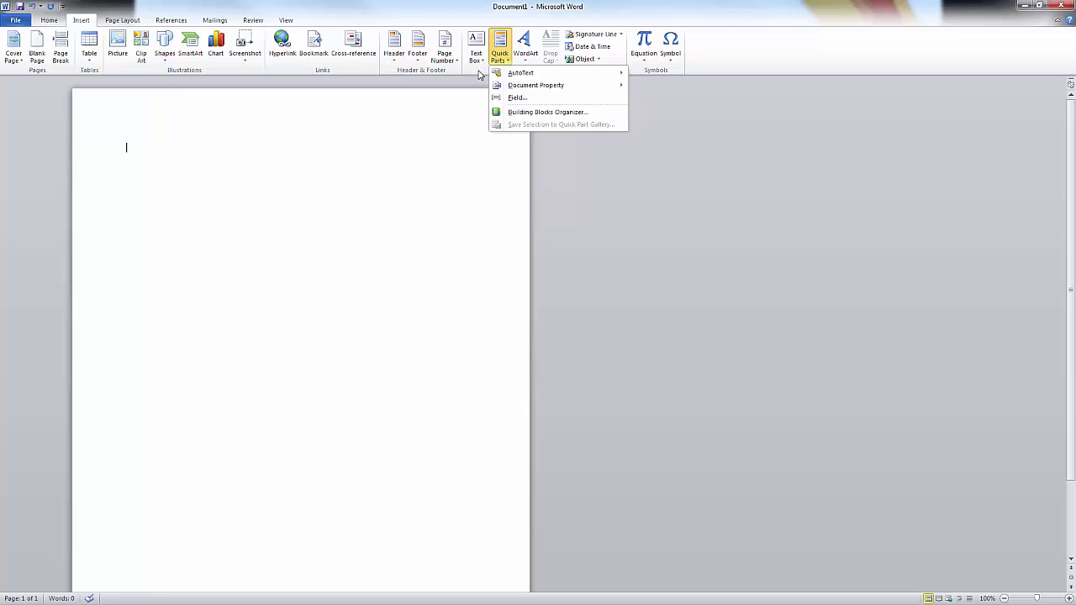
pyautogui.click(516, 100)
pyautogui.write('me')
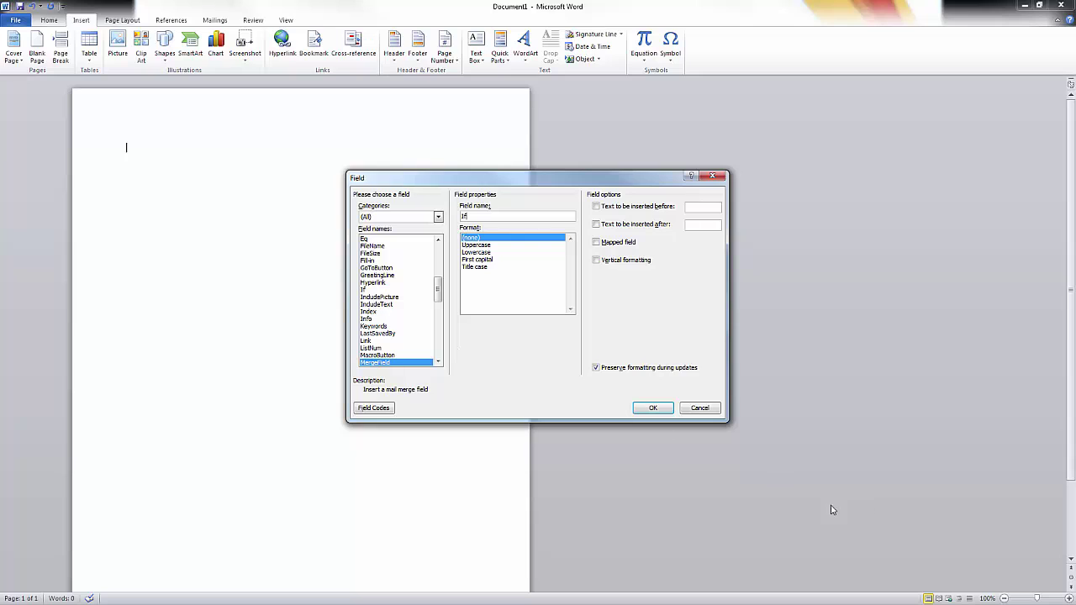
pyautogui.click(654, 410)
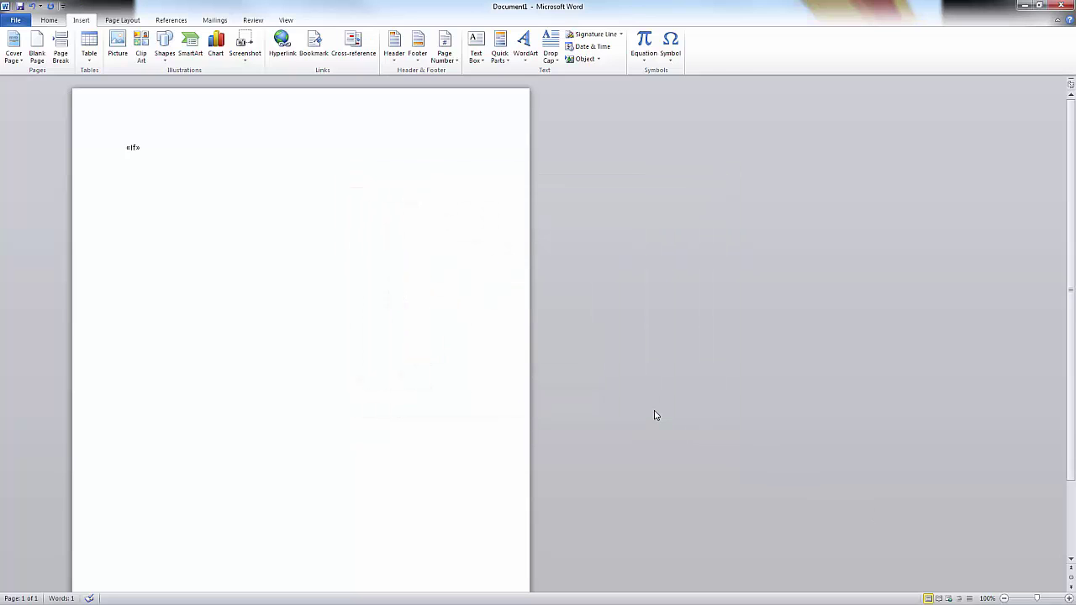
# Toggle the If merge field's code open to inspect it, and close it again.
pyautogui.rightClick(133, 147)
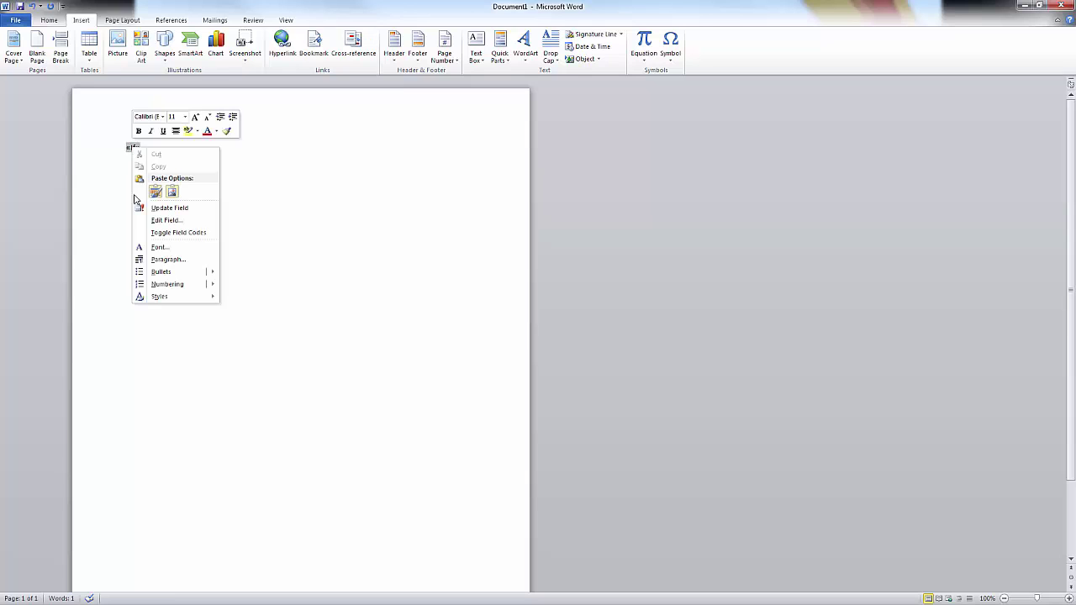
pyautogui.click(161, 232)
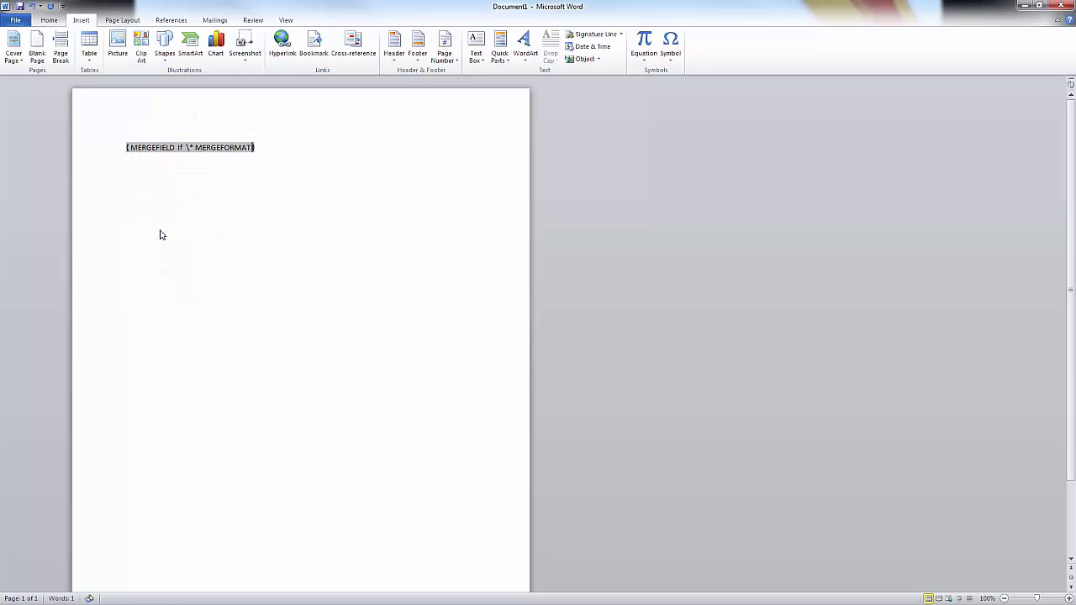
pyautogui.rightClick(189, 147)
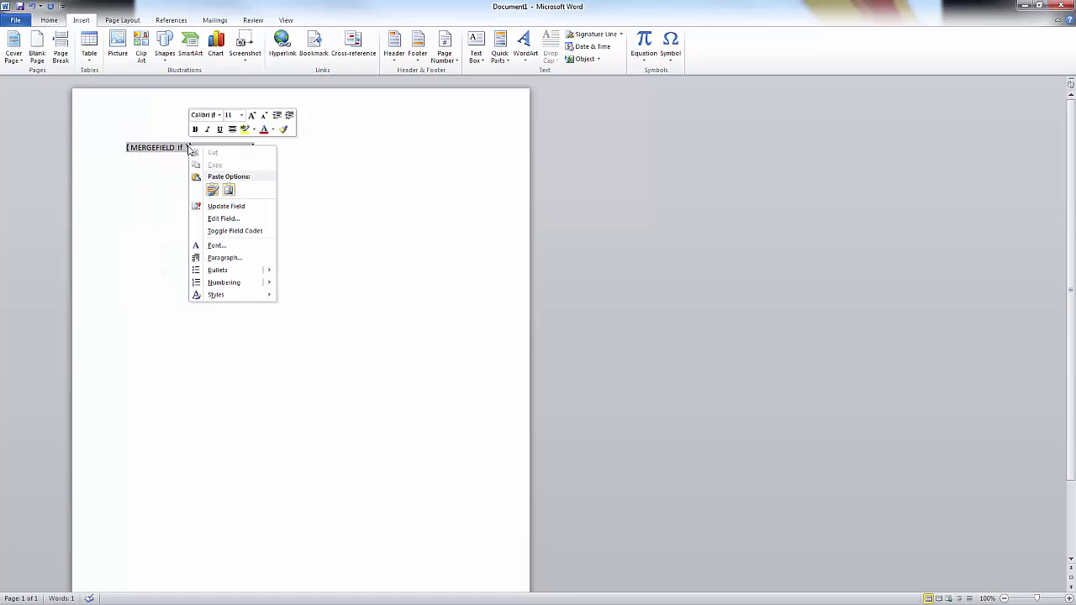
pyautogui.click(202, 230)
pyautogui.click(164, 150)
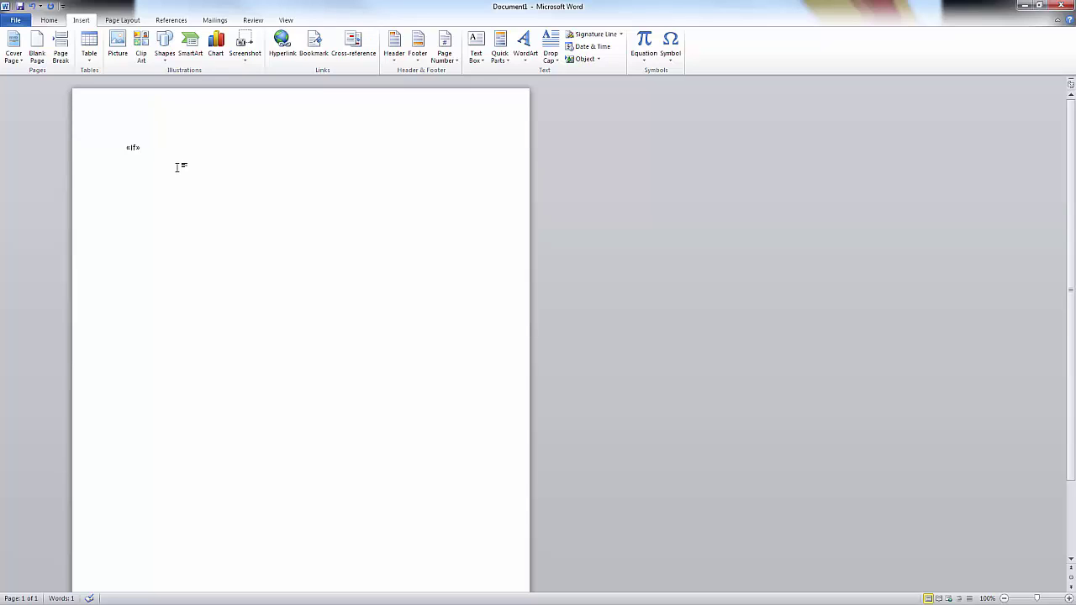
pyautogui.write('AltF9')
pyautogui.press('BackSpace')
pyautogui.press('BackSpace')
pyautogui.press('BackSpace')
pyautogui.press('BackSpace')
pyautogui.press('BackSpace')
pyautogui.press('BackSpace')
# Toggle the display of all field codes in the document repeatedly, leaving the If field's code open.
pyautogui.hotkey('alt', 'F9')
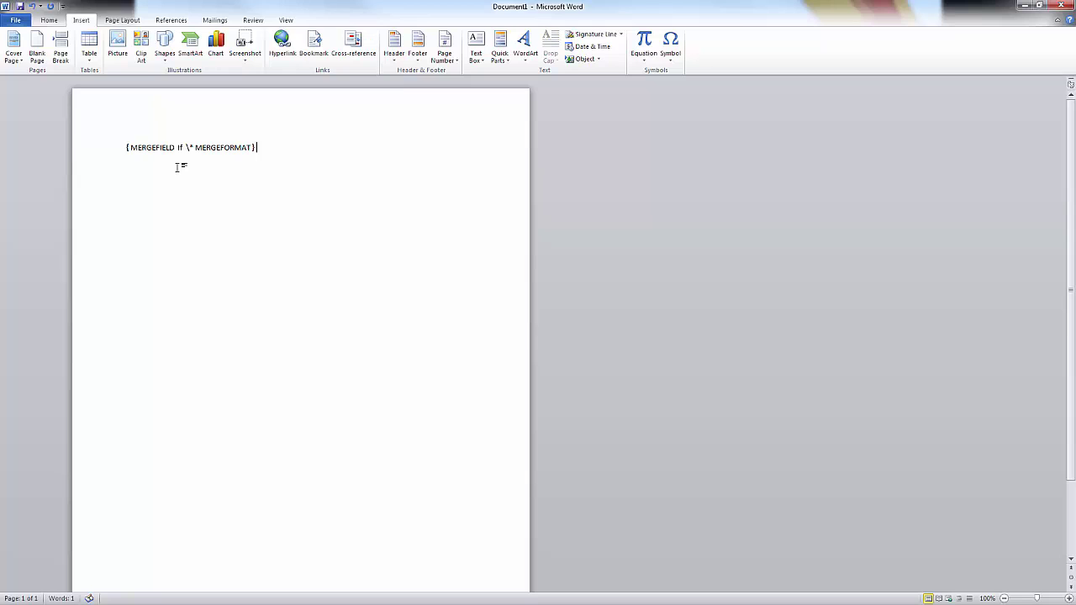
pyautogui.hotkey('alt', 'F9')
pyautogui.hotkey('alt', 'F9')
pyautogui.hotkey('alt', 'F9')
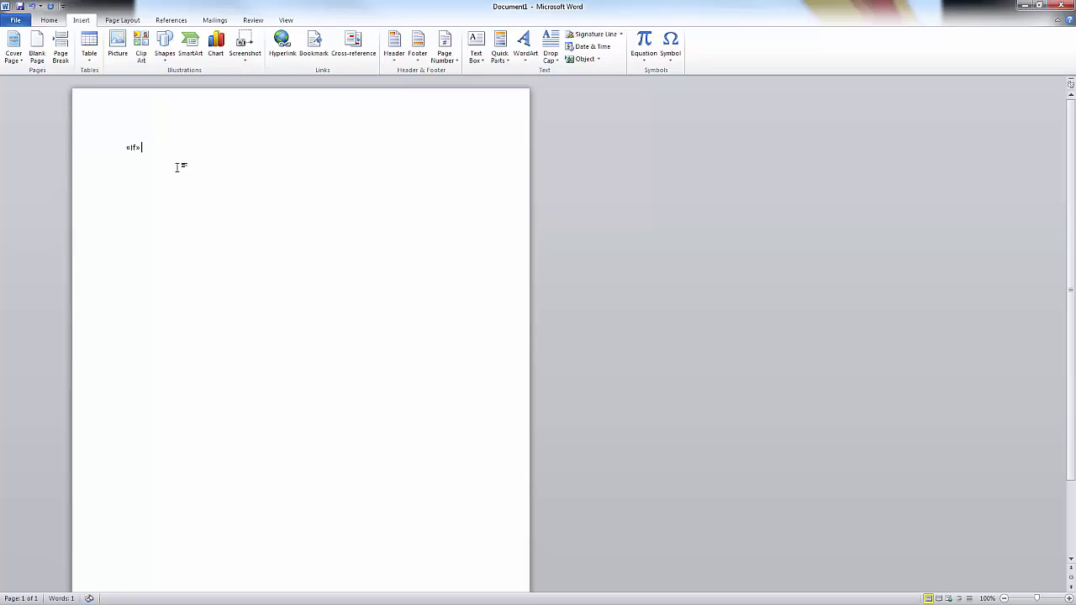
pyautogui.hotkey('alt', 'F9')
pyautogui.hotkey('alt', 'F9')
pyautogui.hotkey('alt', 'F9')
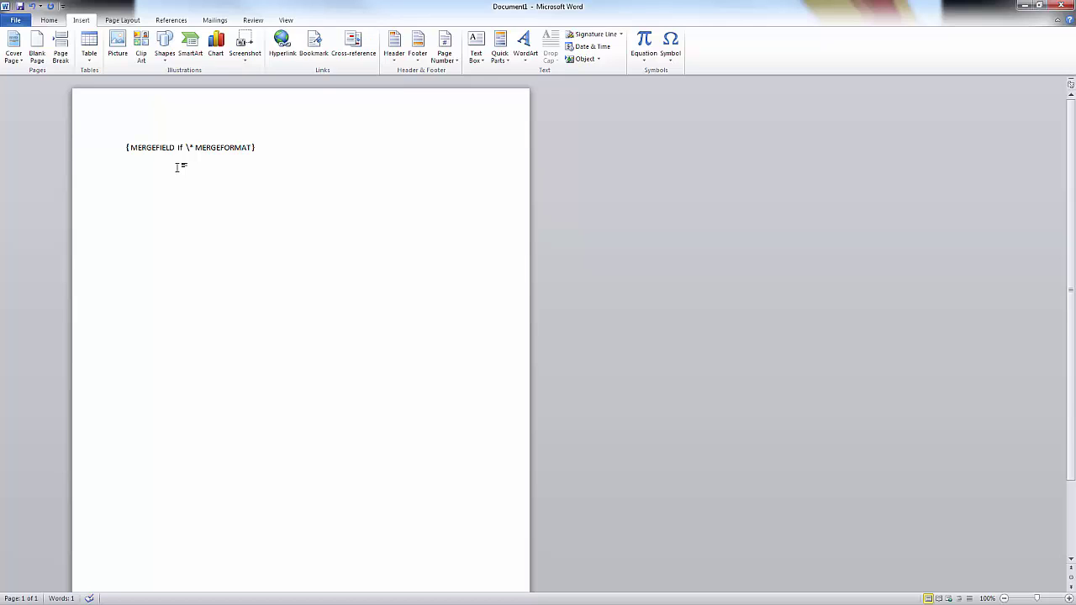
# Replace the code inside the merge field's braces with If "A" = "B" "C" "D".
pyautogui.press('Left')
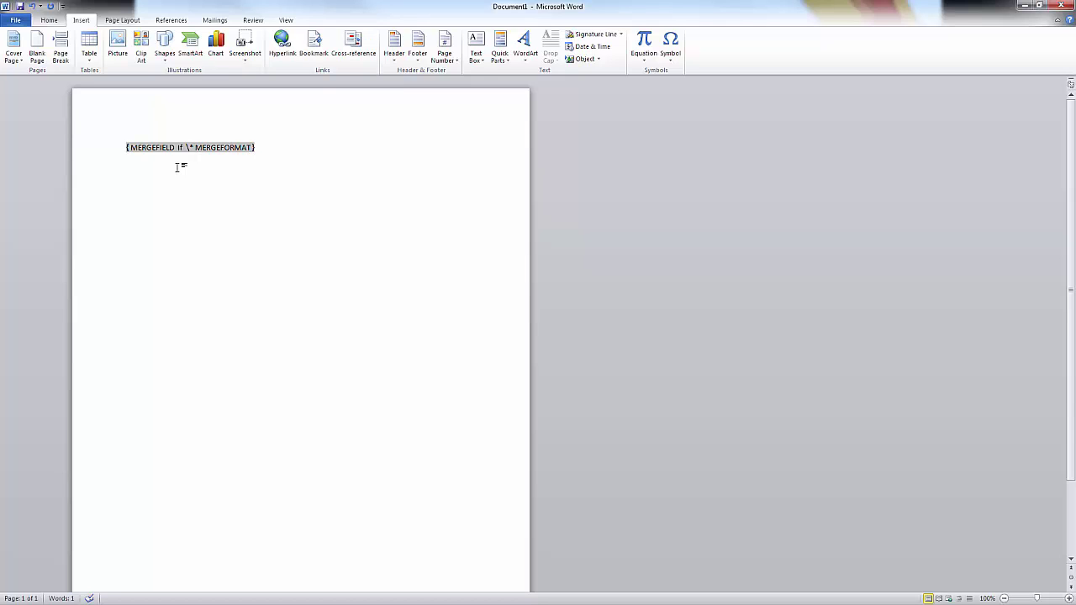
pyautogui.press('BackSpace')
pyautogui.press('BackSpace')
pyautogui.press('BackSpace')
pyautogui.press('BackSpace')
pyautogui.press('BackSpace')
pyautogui.press('BackSpace')
pyautogui.press('BackSpace')
pyautogui.press('BackSpace')
pyautogui.press('BackSpace')
pyautogui.press('BackSpace')
pyautogui.press('BackSpace')
pyautogui.press('BackSpace')
pyautogui.press('BackSpace')
pyautogui.press('BackSpace')
pyautogui.press('BackSpace')
pyautogui.press('BackSpace')
pyautogui.press('BackSpace')
pyautogui.press('BackSpace')
pyautogui.press('BackSpace')
pyautogui.press('BackSpace')
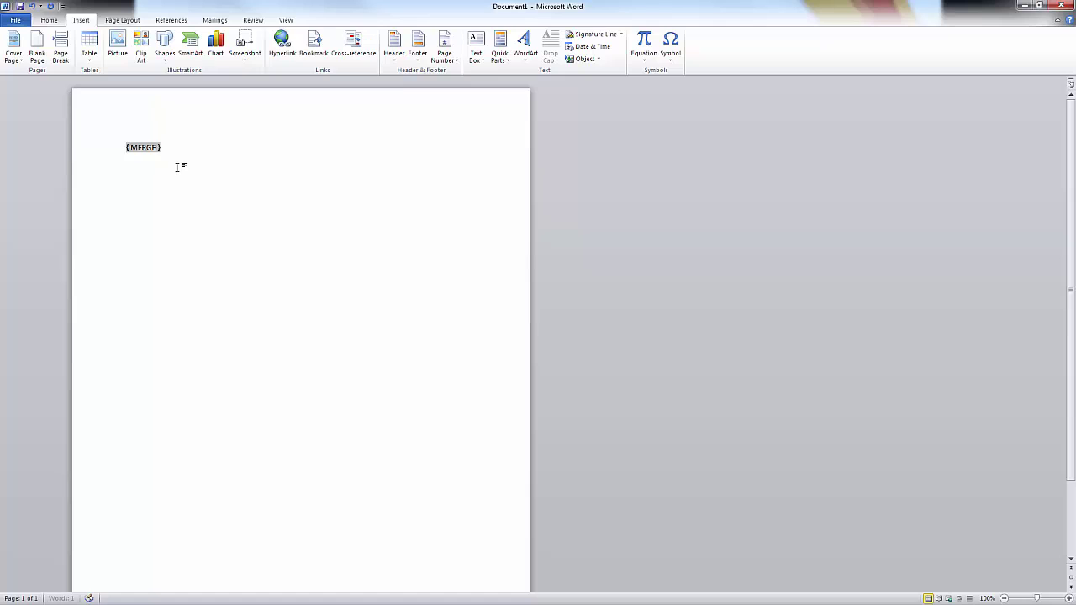
pyautogui.press('BackSpace')
pyautogui.press('BackSpace')
pyautogui.write('if "A" = "B" "C" "D"')
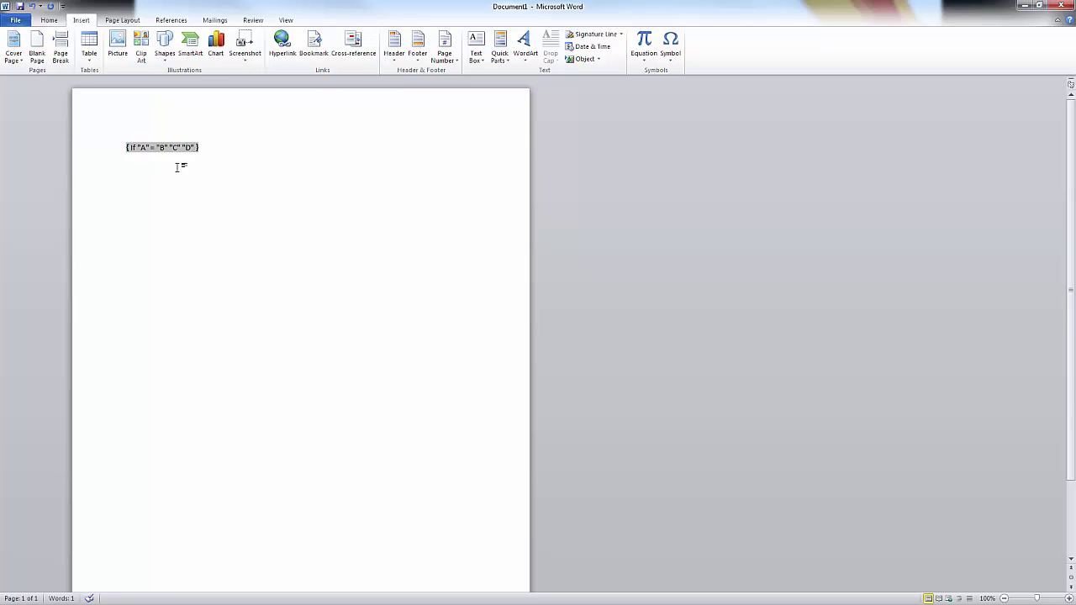
pyautogui.click(144, 150)
pyautogui.press('BackSpace')
pyautogui.write('1')
pyautogui.press('Left')
pyautogui.press('BackSpace')
pyautogui.write('A')
# Change the IF field's true text to "It worked!" and its false text to "huh?".
pyautogui.press('BackSpace')
pyautogui.press('BackSpace')
pyautogui.press('BackSpace')
pyautogui.press('BackSpace')
pyautogui.write('"It worke"')
pyautogui.write('!')
pyautogui.press('BackSpace')
pyautogui.write('huh')
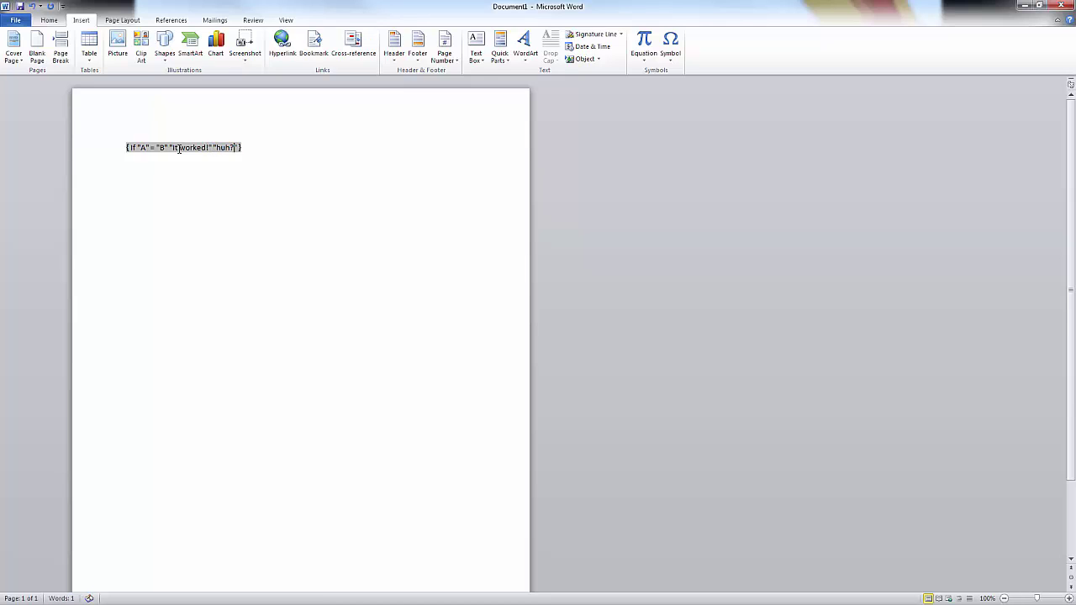
# Replace the IF field's false text with "the else".
pyautogui.press('BackSpace')
pyautogui.press('BackSpace')
pyautogui.press('BackSpace')
pyautogui.write('the else')
# Close the field code and update the field to evaluate the comparison of "A" with "B".
pyautogui.press('F9')
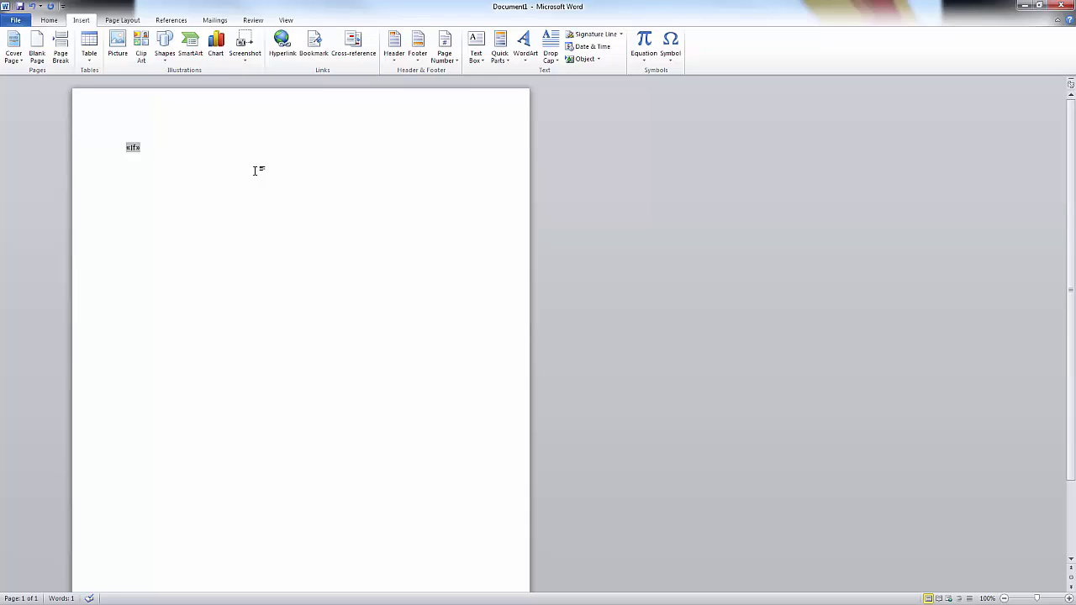
pyautogui.rightClick(130, 148)
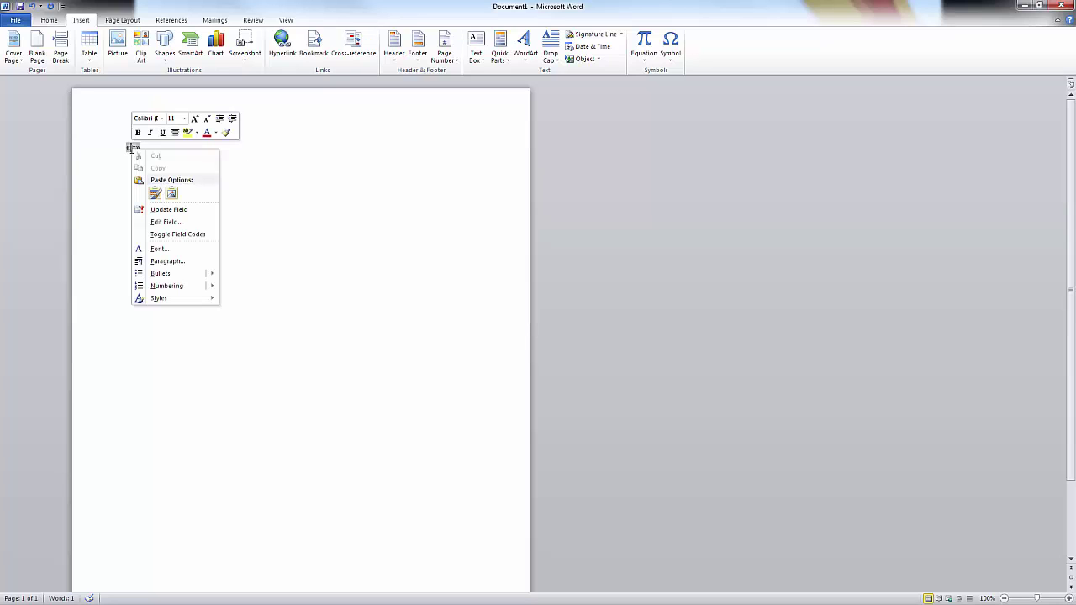
pyautogui.click(166, 211)
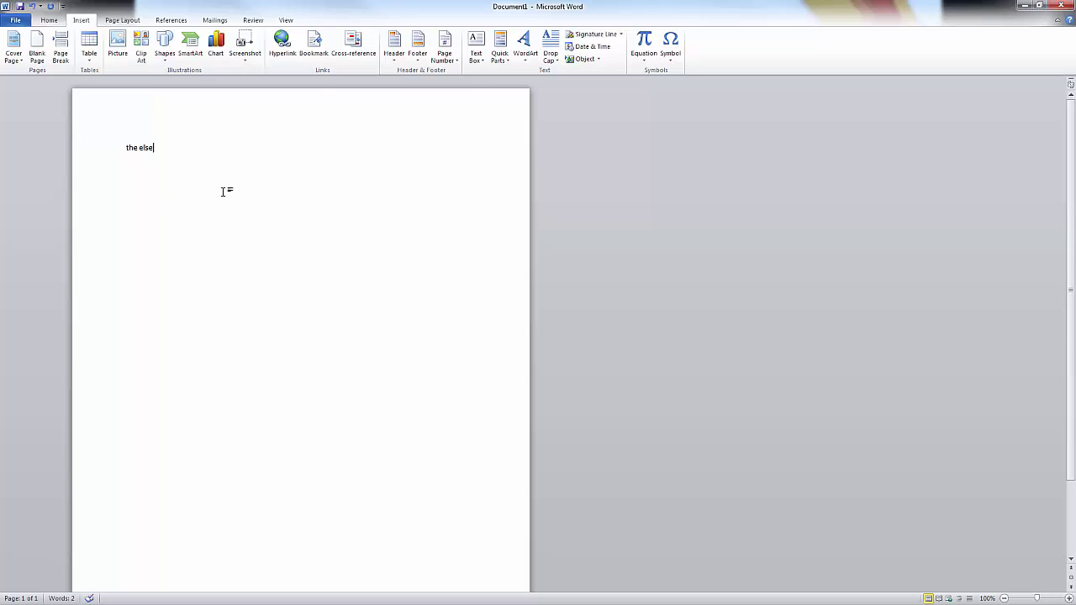
# Reopen the IF field's code and change the second compared value to "A".
pyautogui.rightClick(141, 146)
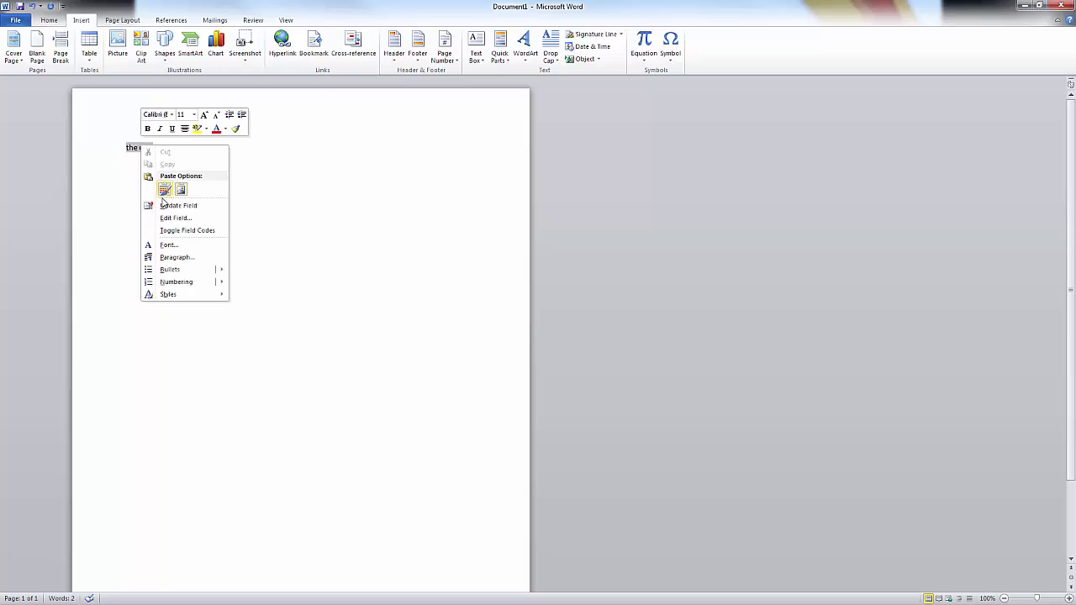
pyautogui.click(168, 226)
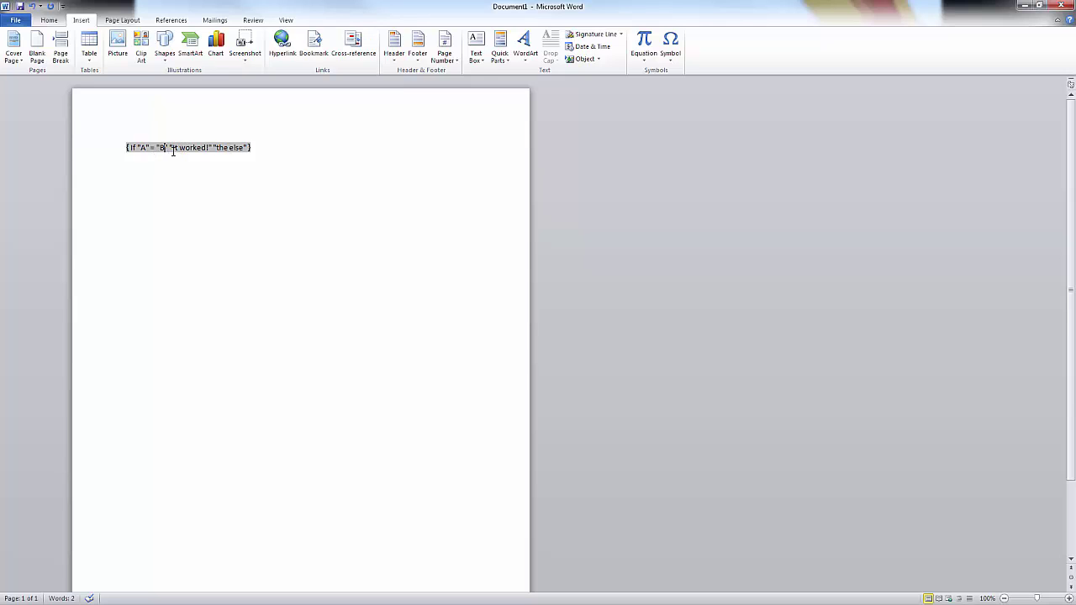
pyautogui.press('BackSpace')
pyautogui.write('A')
# Set both compared values in the IF field to "1".
pyautogui.press('Left')
pyautogui.press('Left')
pyautogui.press('Left')
pyautogui.press('Left')
pyautogui.press('Left')
pyautogui.press('Left')
pyautogui.press('BackSpace')
pyautogui.write('1')
pyautogui.press('Right')
pyautogui.press('Right')
pyautogui.press('Right')
pyautogui.press('Right')
pyautogui.press('Right')
pyautogui.press('Right')
pyautogui.press('BackSpace')
pyautogui.write('1')
# Close the field code and update the field to evaluate "1" = "1".
pyautogui.press('F9')
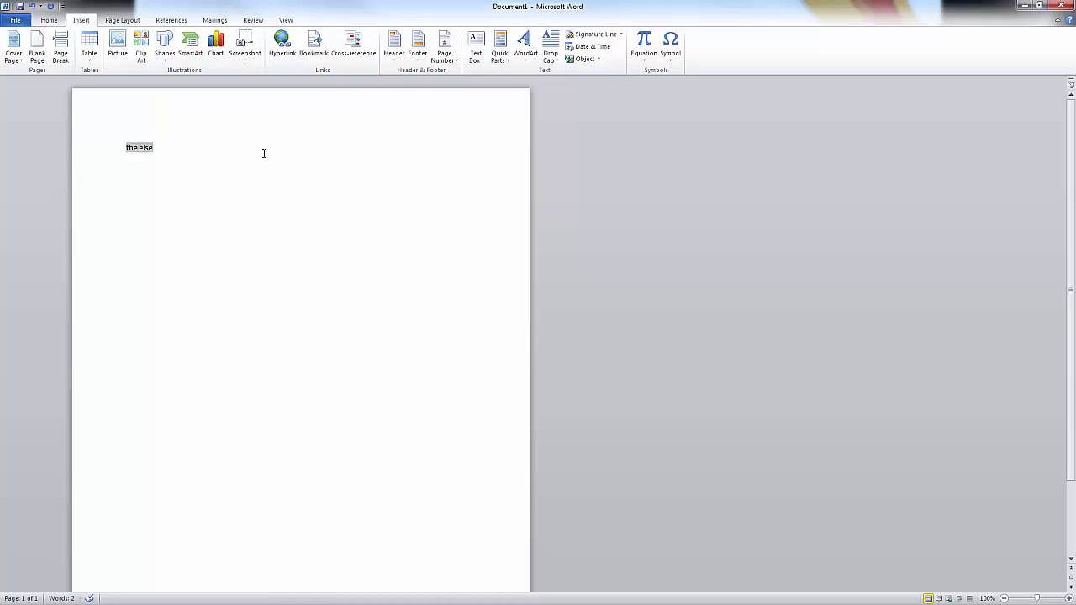
pyautogui.rightClick(150, 147)
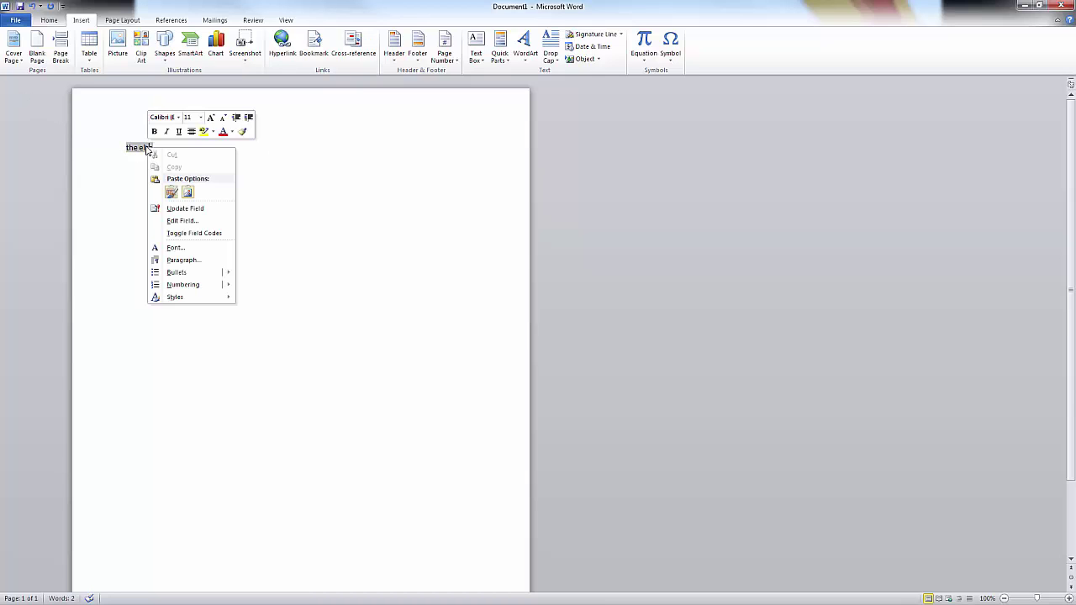
pyautogui.click(171, 209)
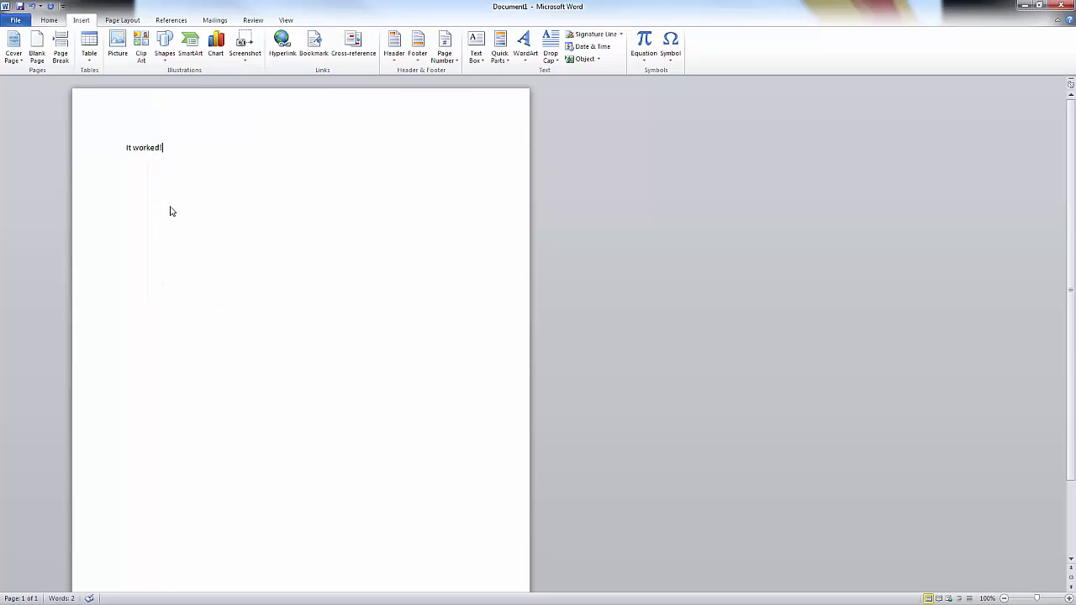
# Reopen the IF field's code and change the comparison to "1" > "0".
pyautogui.rightClick(135, 147)
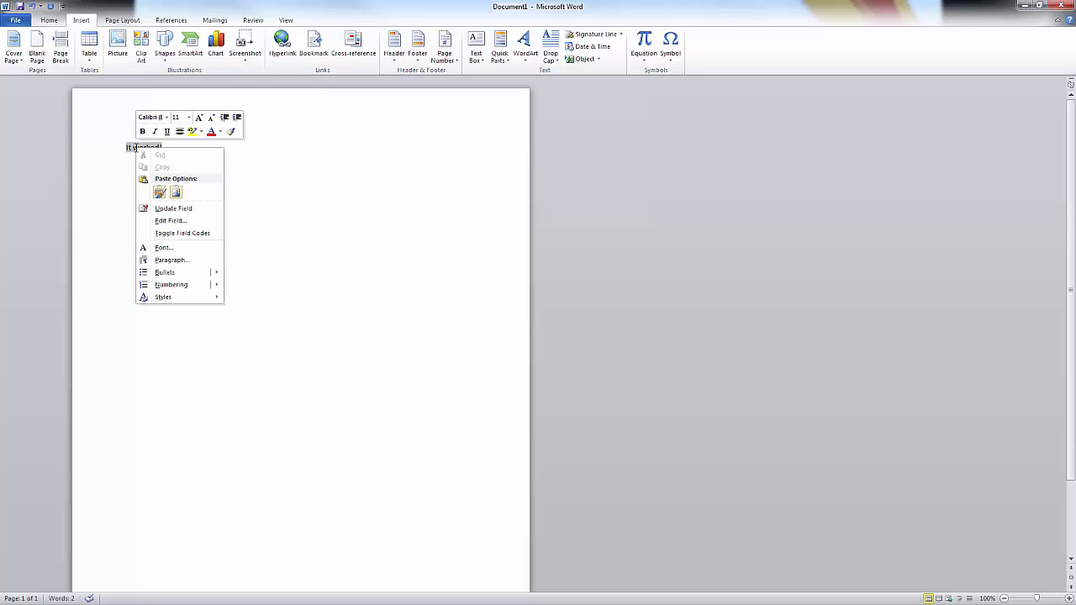
pyautogui.click(169, 229)
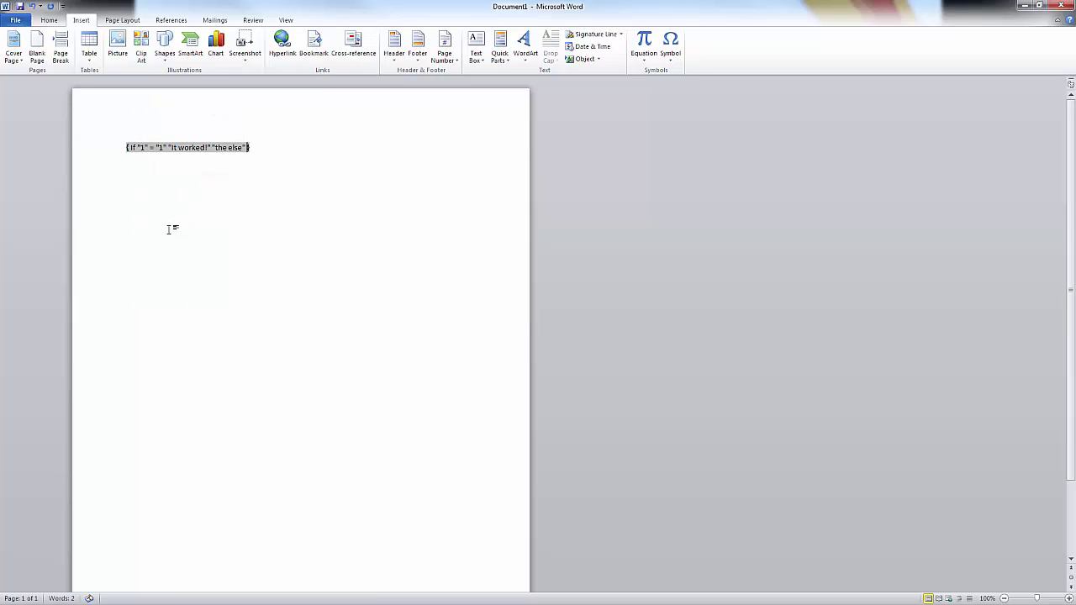
pyautogui.click(156, 147)
pyautogui.press('BackSpace')
pyautogui.write('>')
pyautogui.press('Right')
pyautogui.press('Right')
pyautogui.press('Delete')
pyautogui.write('0')
pyautogui.click(360, 153)
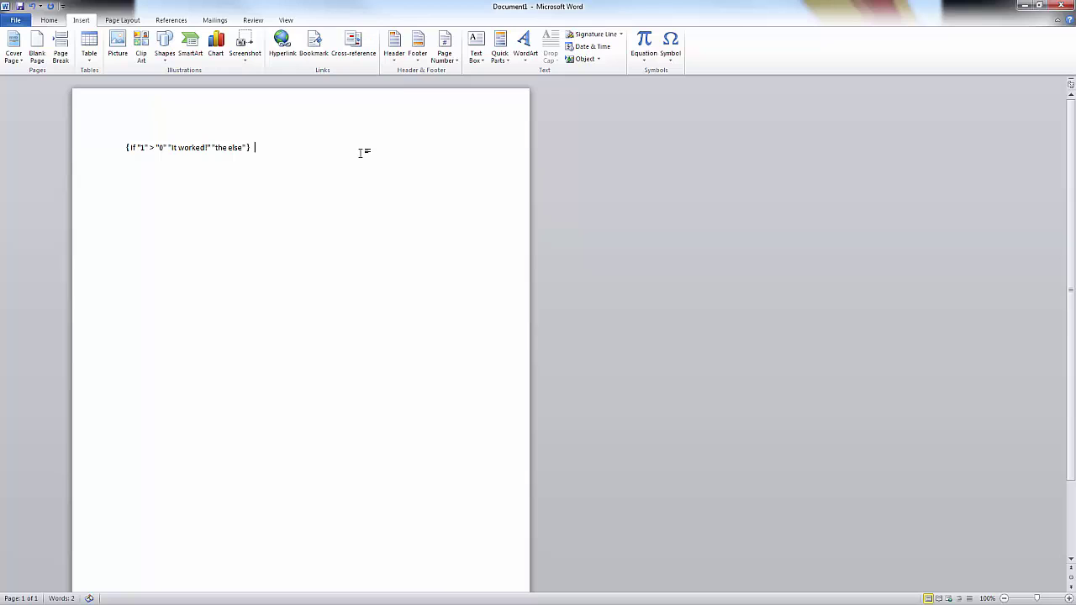
# Close the field code and update the field to evaluate the greater-than comparison.
pyautogui.press('F9')
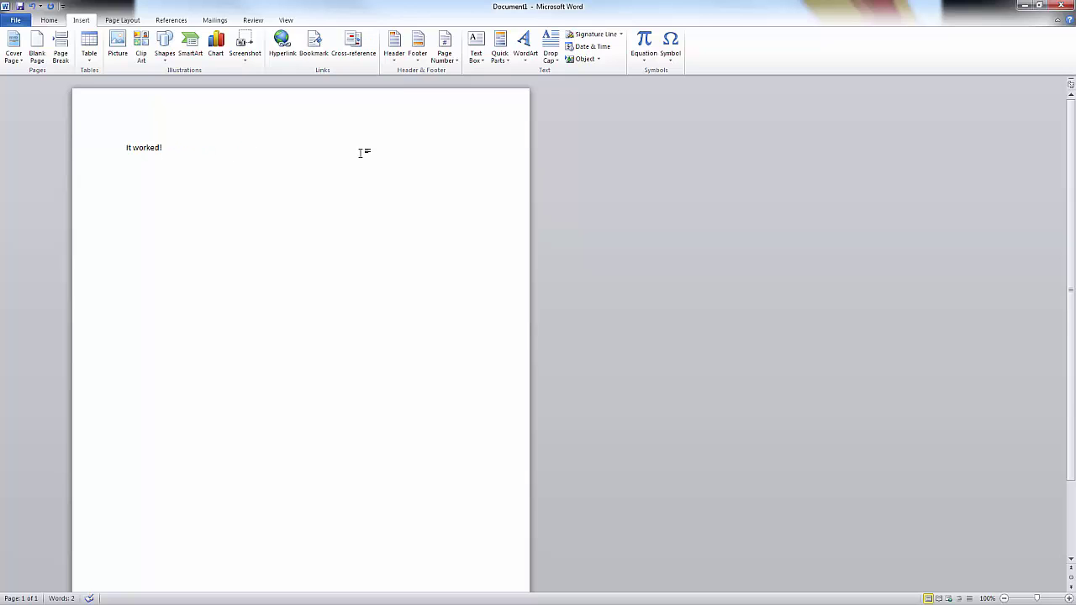
pyautogui.rightClick(147, 145)
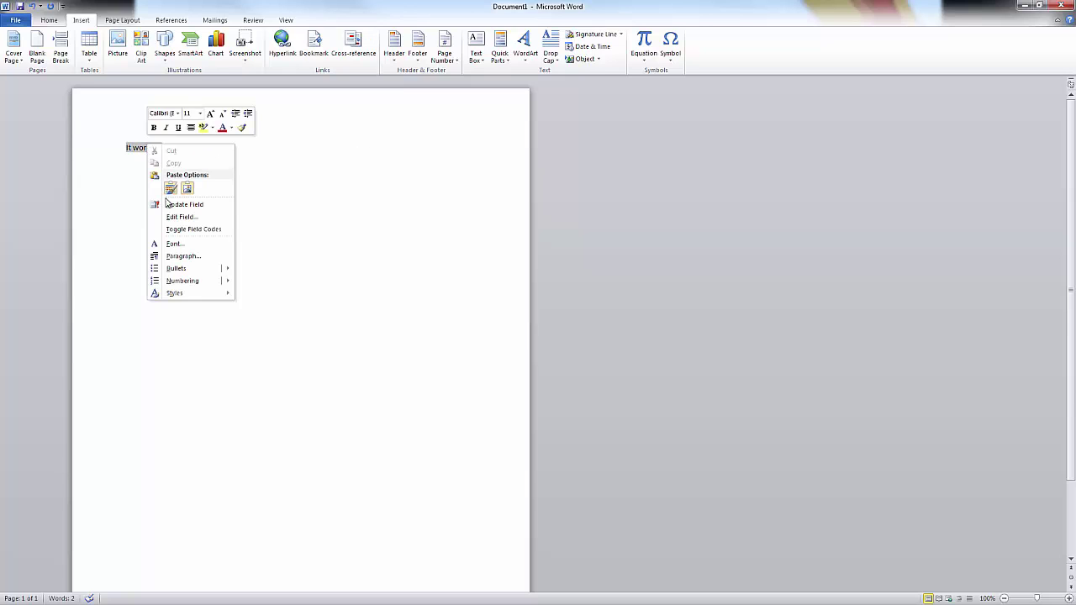
pyautogui.click(177, 205)
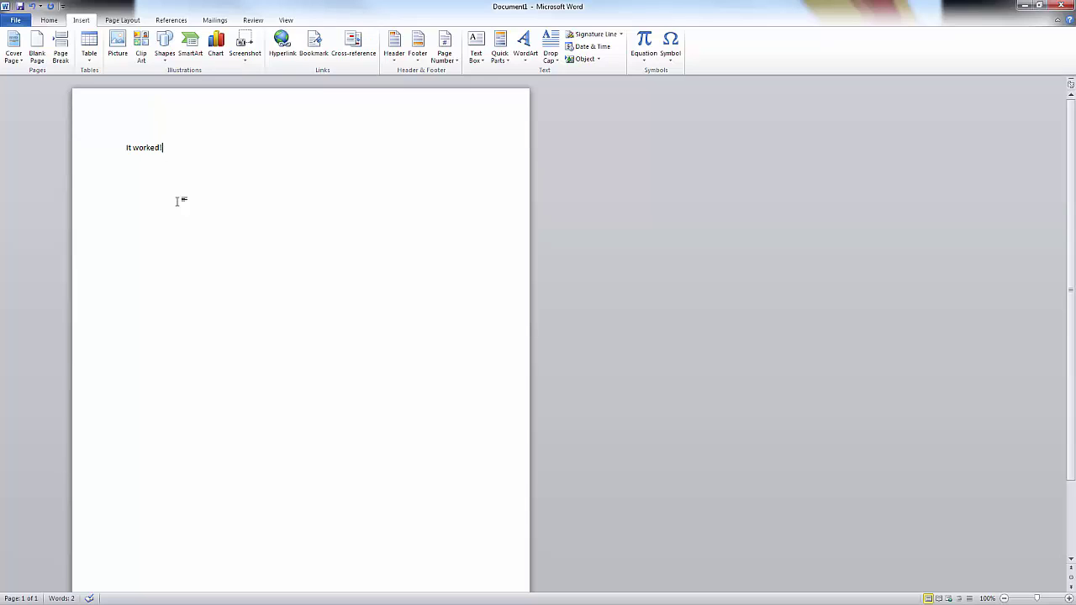
# Reopen the IF field's code and replace the first compared value with "Opportunity_stage".
pyautogui.hotkey('alt', 'F9')
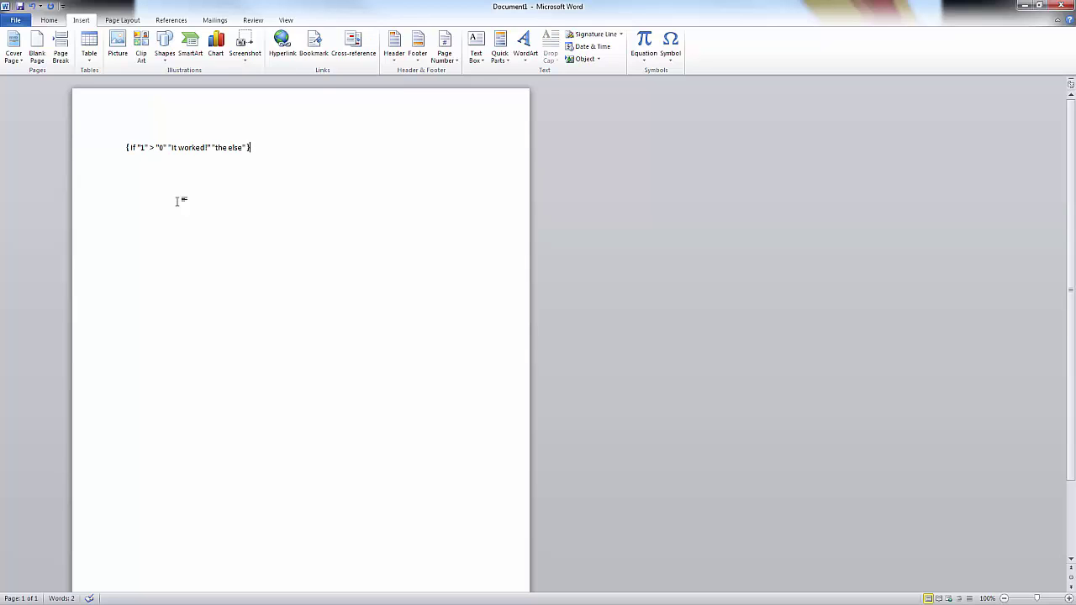
pyautogui.click(139, 147)
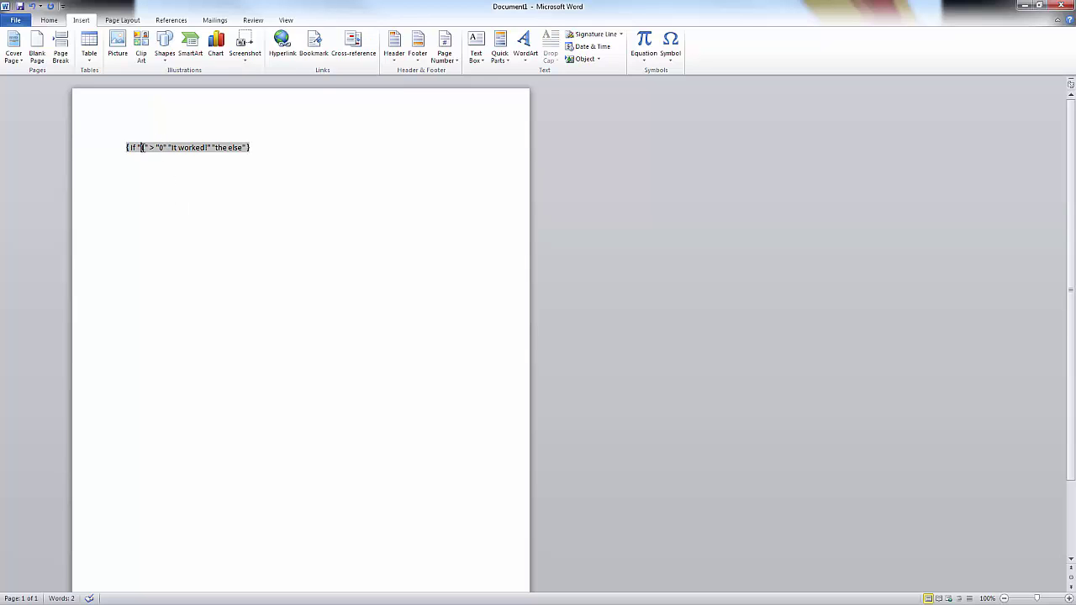
pyautogui.press('BackSpace')
pyautogui.write('Opportun')
pyautogui.write('ity_s')
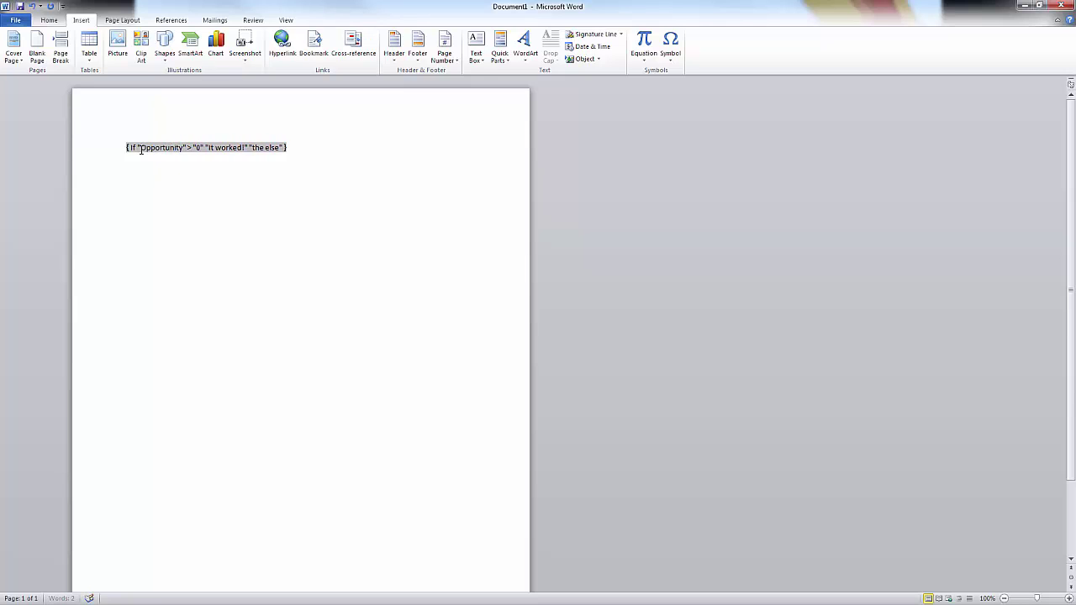
pyautogui.write('tage')
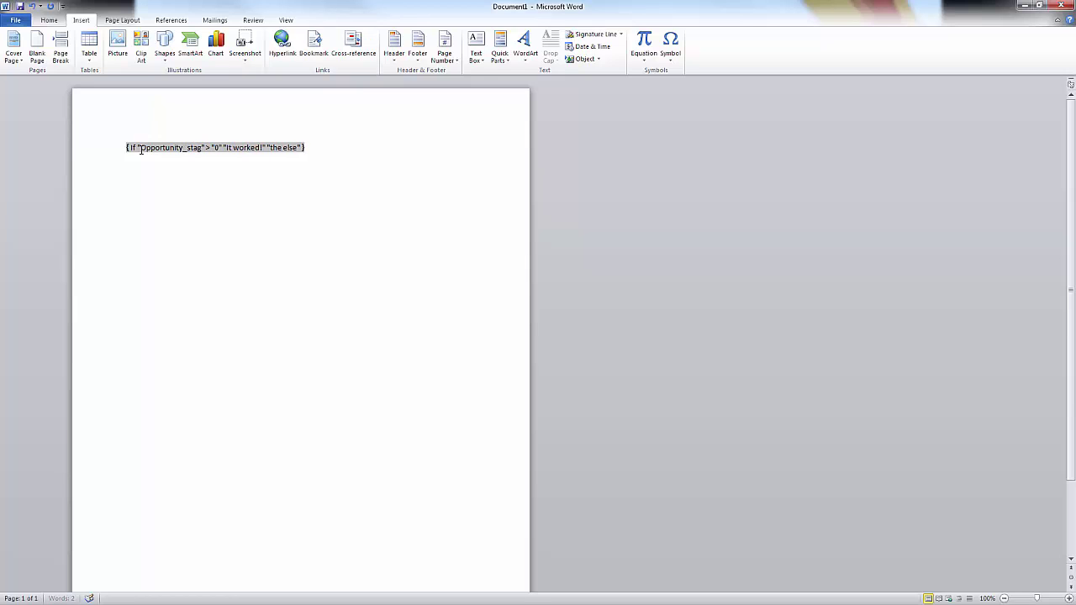
# Replace the second compared value in the IF field with "Won".
pyautogui.press('Right')
pyautogui.press('Right')
pyautogui.press('Right')
pyautogui.press('Right')
pyautogui.press('Right')
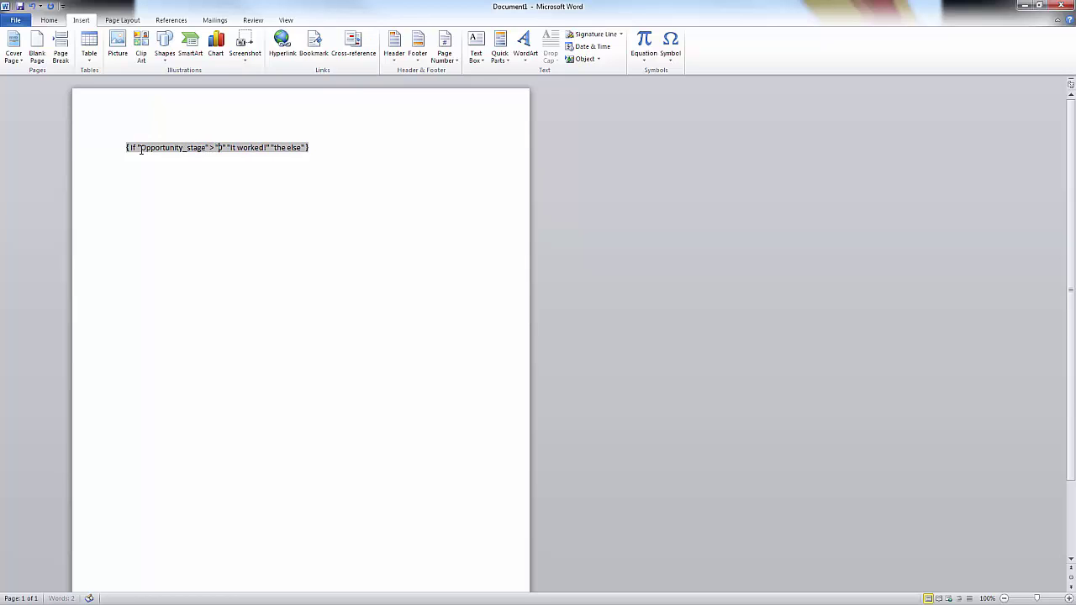
pyautogui.press('Delete')
pyautogui.write('Won" "')
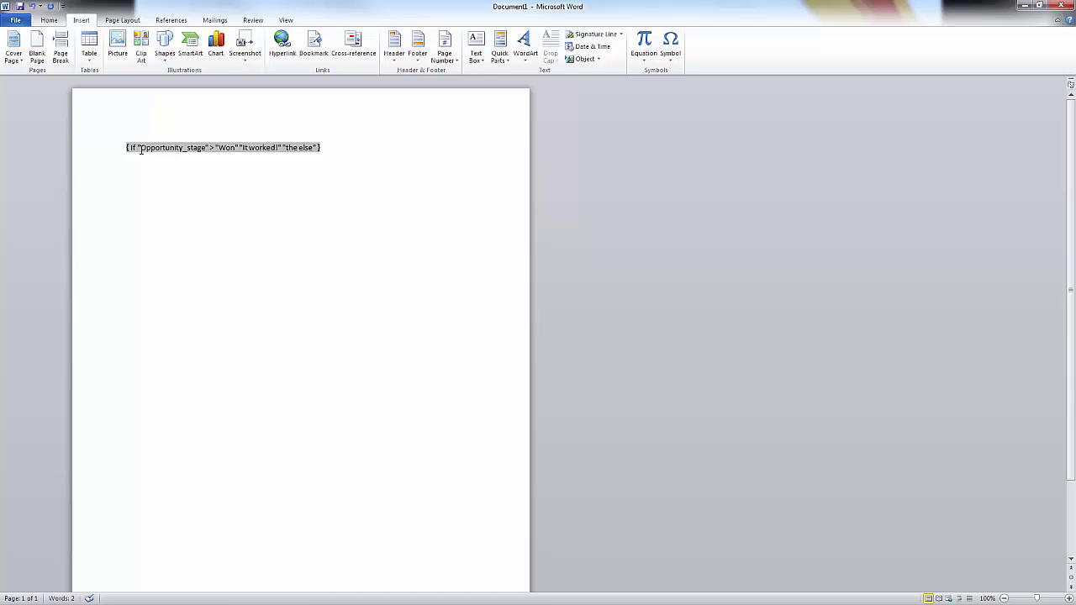
# Replace the IF field's true result with "Thank you!".
pyautogui.write('Thank you!')
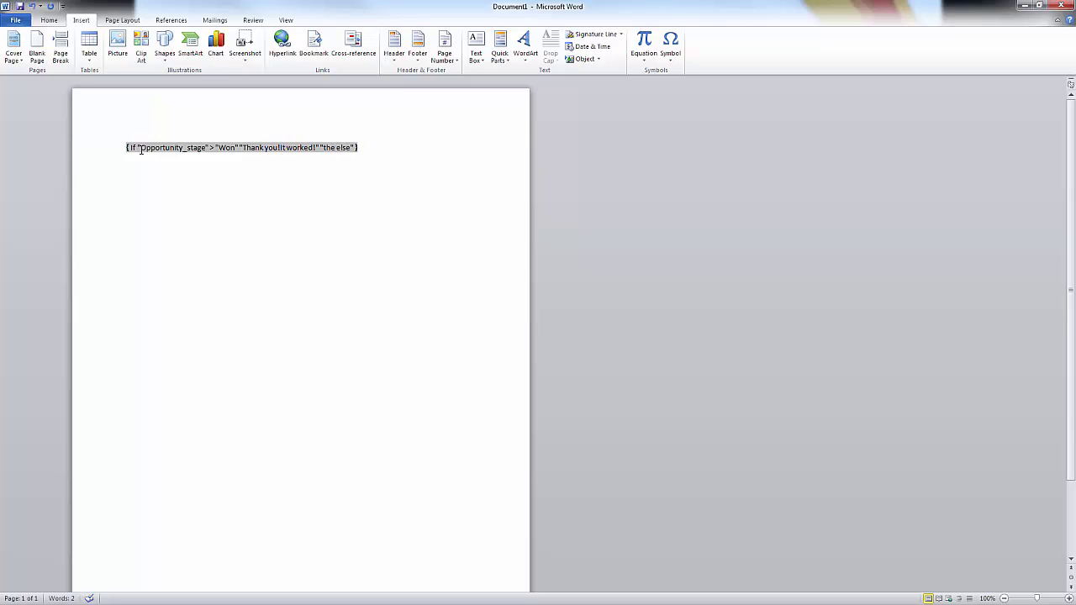
pyautogui.press('Delete')
pyautogui.press('Delete')
pyautogui.press('Delete')
pyautogui.press('Delete')
pyautogui.press('Delete')
pyautogui.press('Delete')
pyautogui.press('Delete')
pyautogui.press('Delete')
pyautogui.press('Delete')
pyautogui.press('Delete')
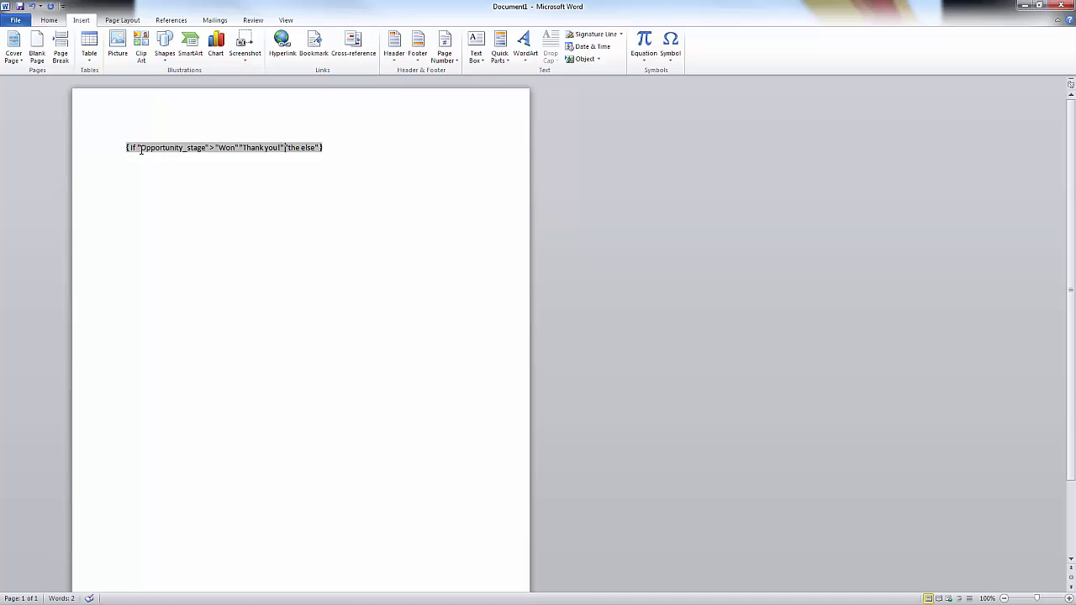
# Replace the IF field's else result with "Invoice Pending".
pyautogui.press('Delete')
pyautogui.press('Delete')
pyautogui.press('Delete')
pyautogui.press('Delete')
pyautogui.press('Delete')
pyautogui.press('Delete')
pyautogui.press('Delete')
pyautogui.press('Delete')
pyautogui.write('Invoice Pending')
# Change the IF field's comparison operator to =.
pyautogui.click(216, 148)
pyautogui.press('BackSpace')
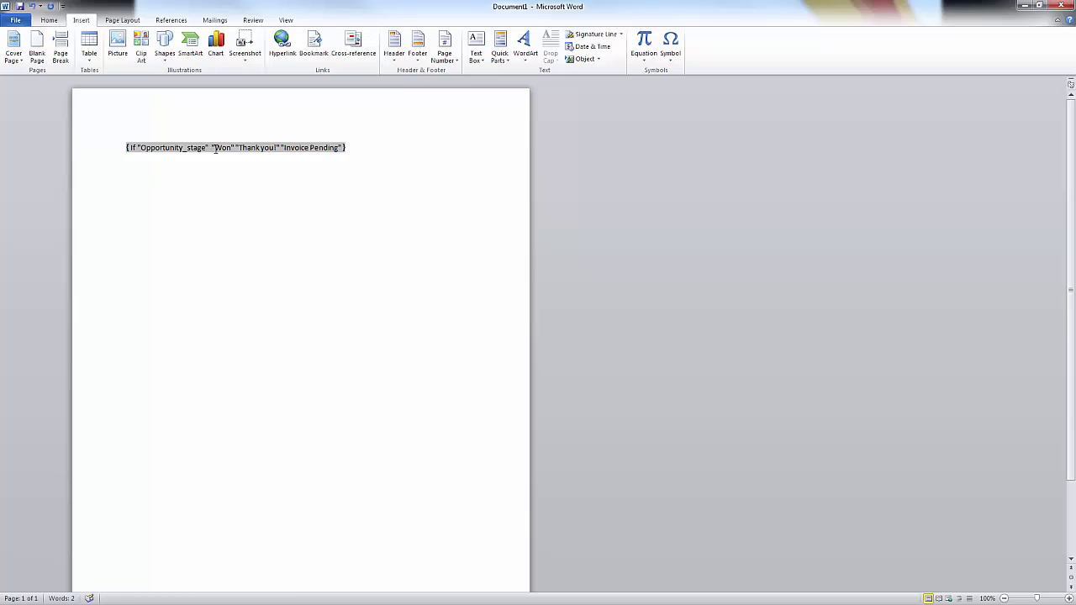
pyautogui.write('=')
pyautogui.click(175, 148)
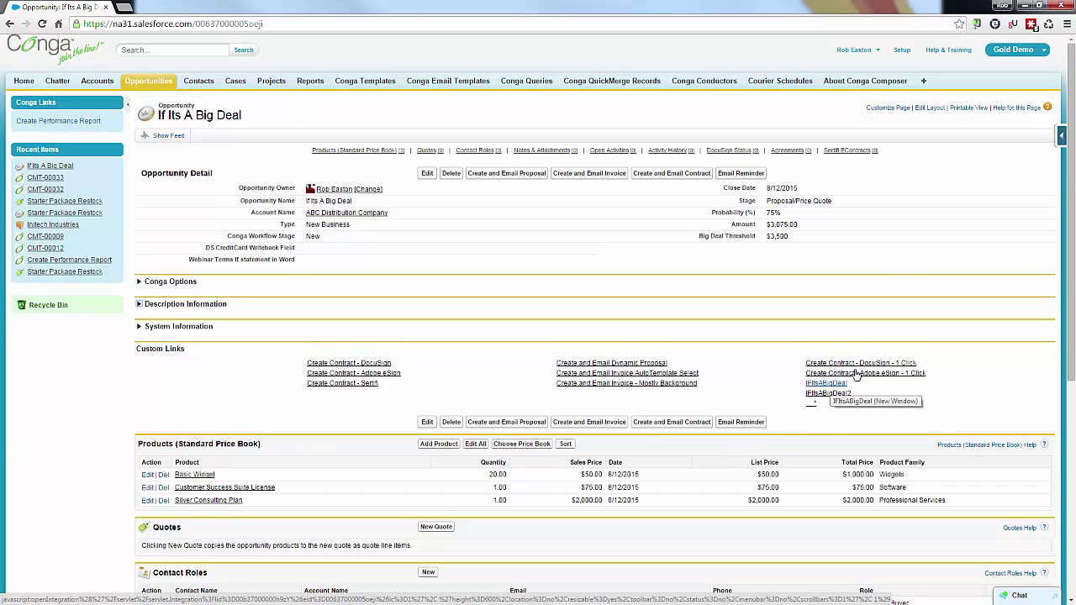
# Set the If Its A Big Deal opportunity's Big Deal Threshold to 3000 in Salesforce and save the record.
pyautogui.doubleClick(792, 238)
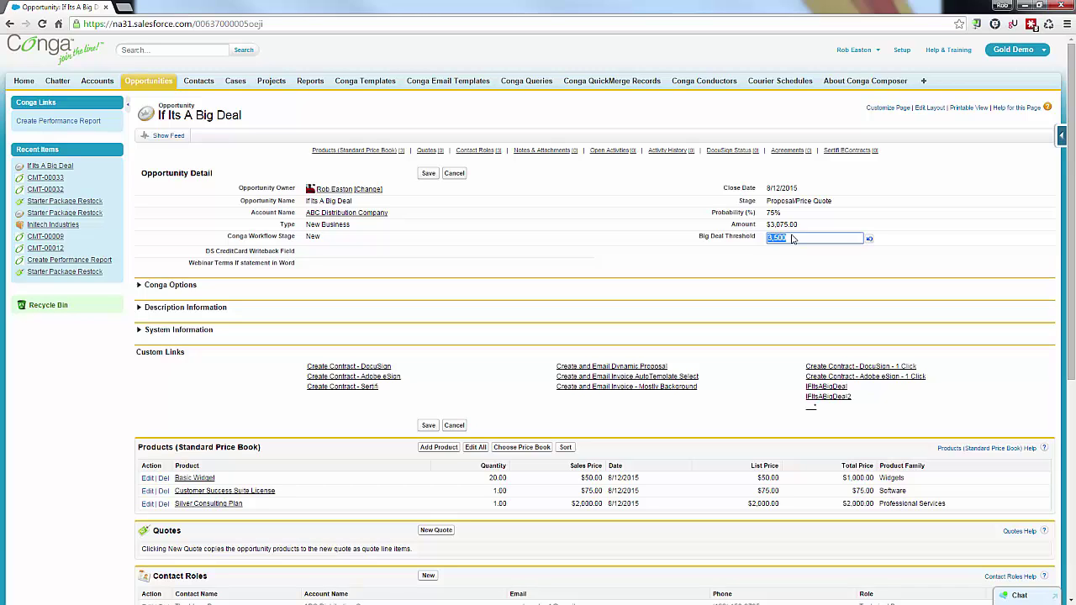
pyautogui.press('BackSpace')
pyautogui.write('3000')
pyautogui.click(428, 174)
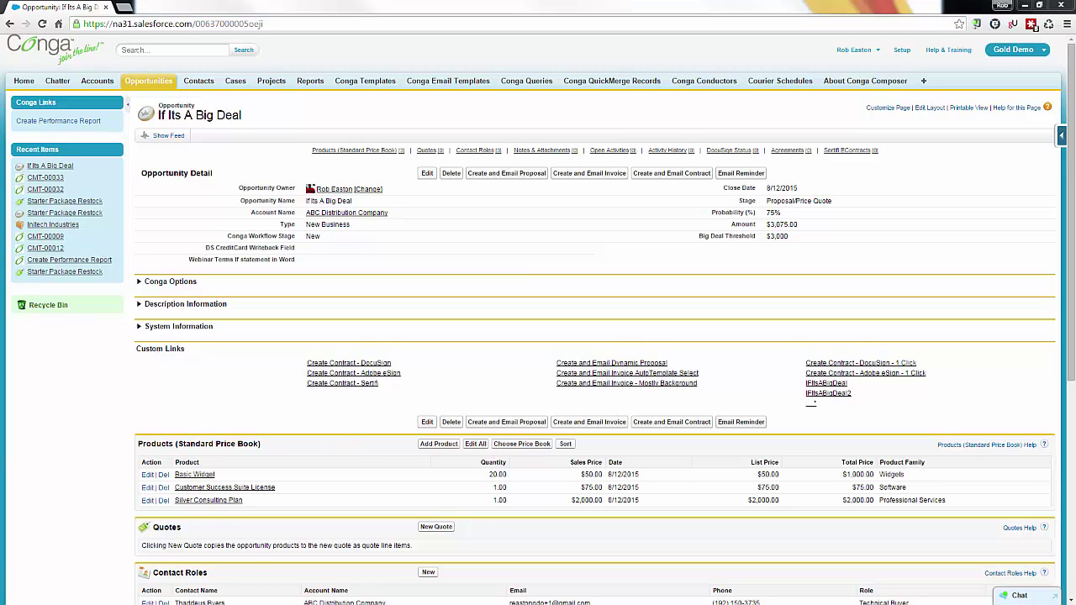
# Switch to the If_StatementWebinar1 invoice template in Word and reveal its field codes to examine the IF statement above Payment Details.
pyautogui.hotkey('alt', 'Tab')
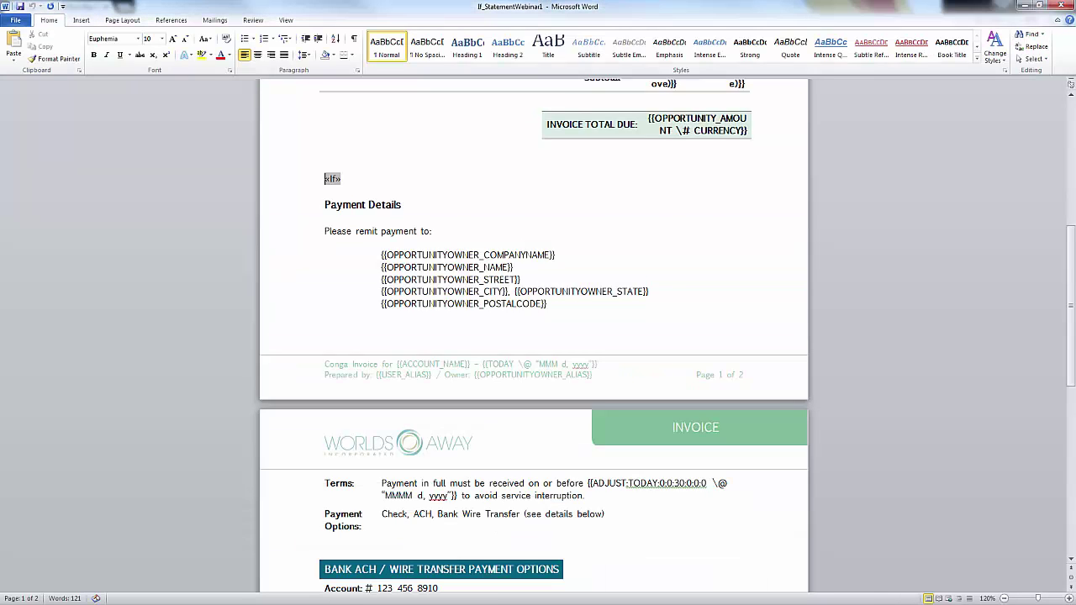
pyautogui.scroll(8, 344, 230)
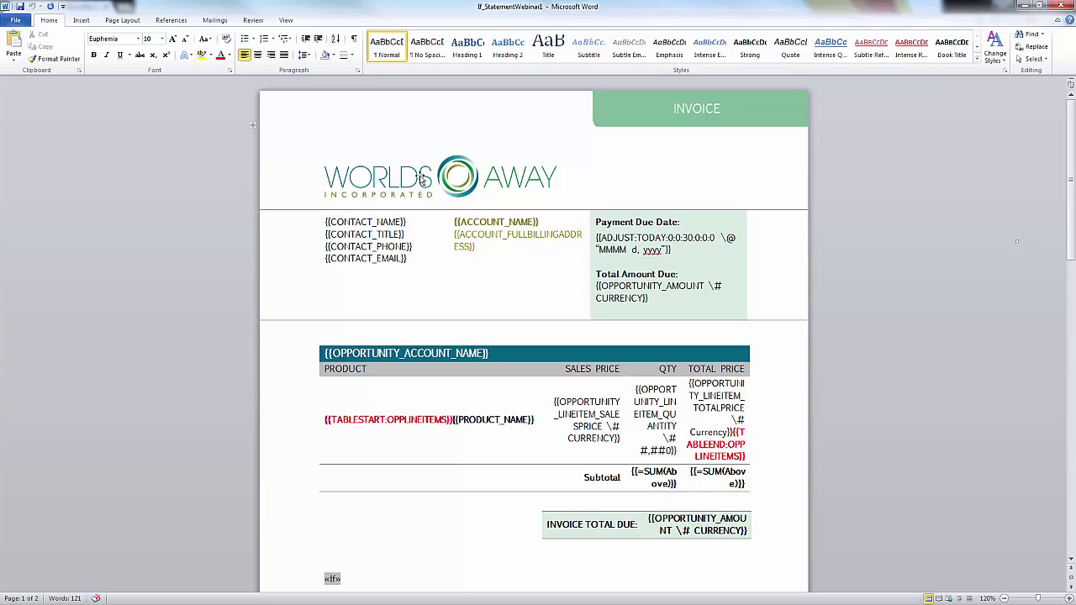
pyautogui.click(418, 177)
pyautogui.scroll(-5, 435, 300)
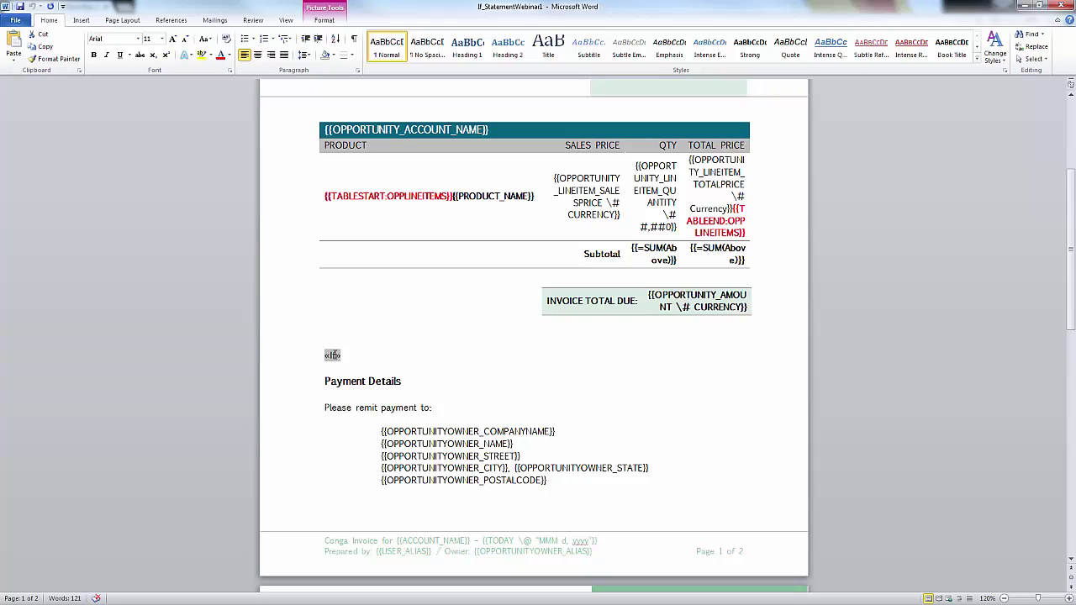
pyautogui.hotkey('alt', 'F9')
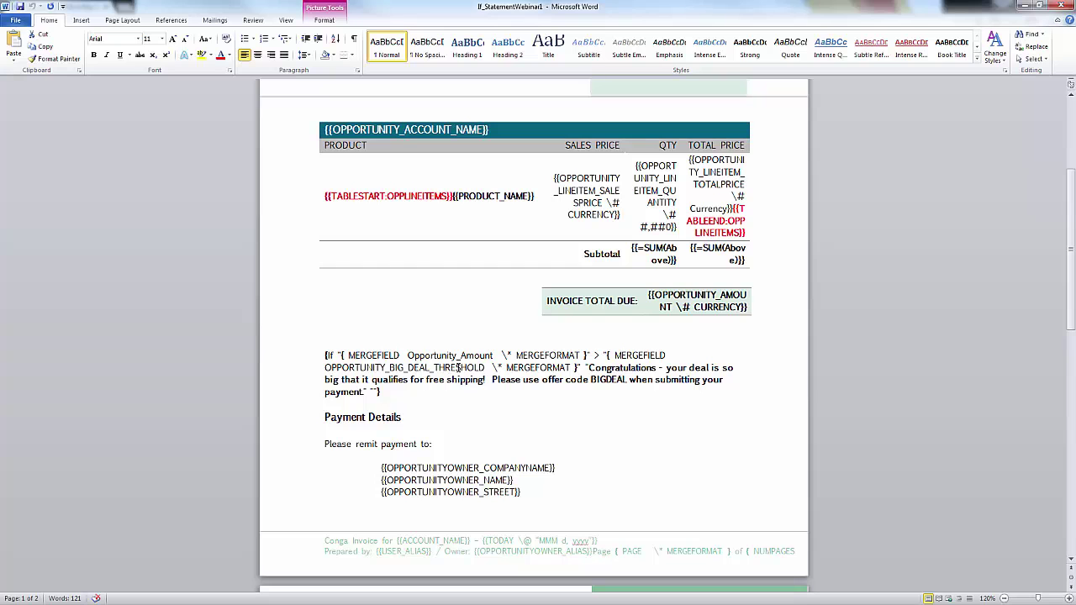
pyautogui.scroll(2, 649, 15)
pyautogui.doubleClick(672, 6)
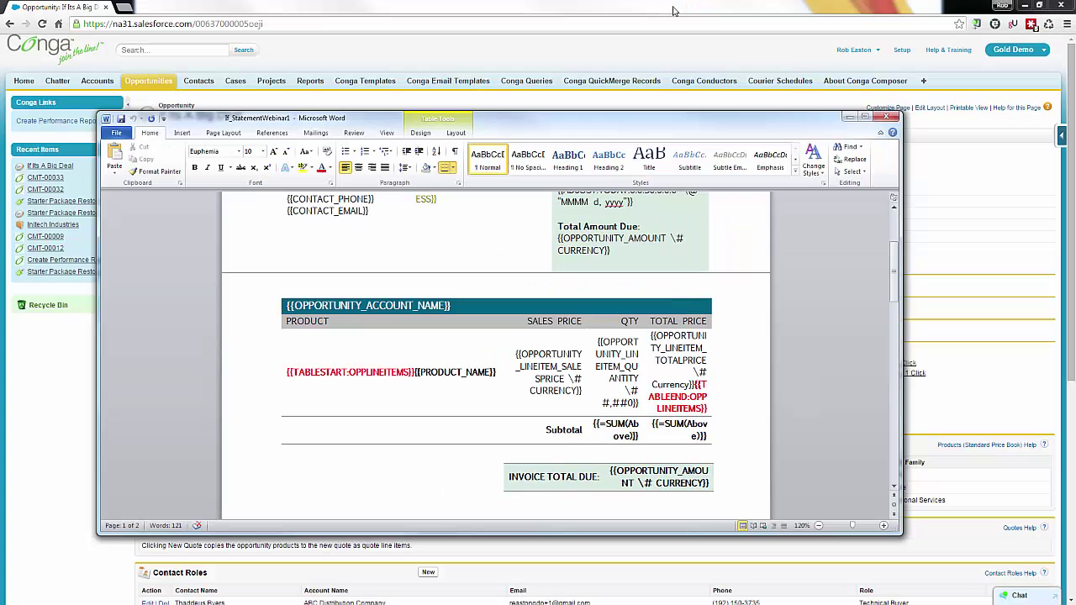
pyautogui.moveTo(596, 121); pyautogui.dragTo(0, 160)
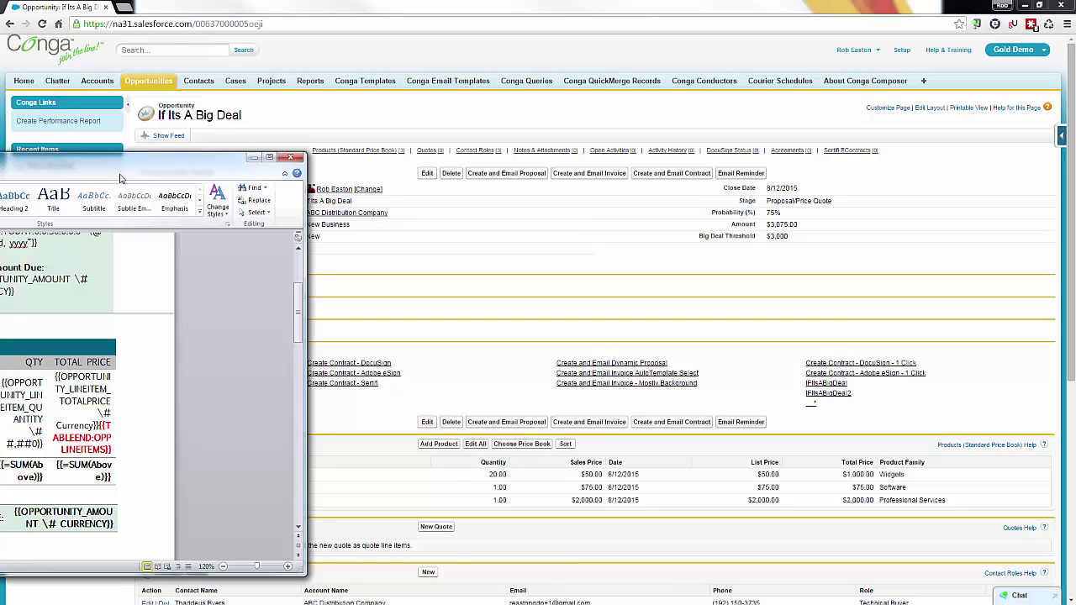
pyautogui.moveTo(120, 172); pyautogui.dragTo(636, 46)
pyautogui.click(785, 31)
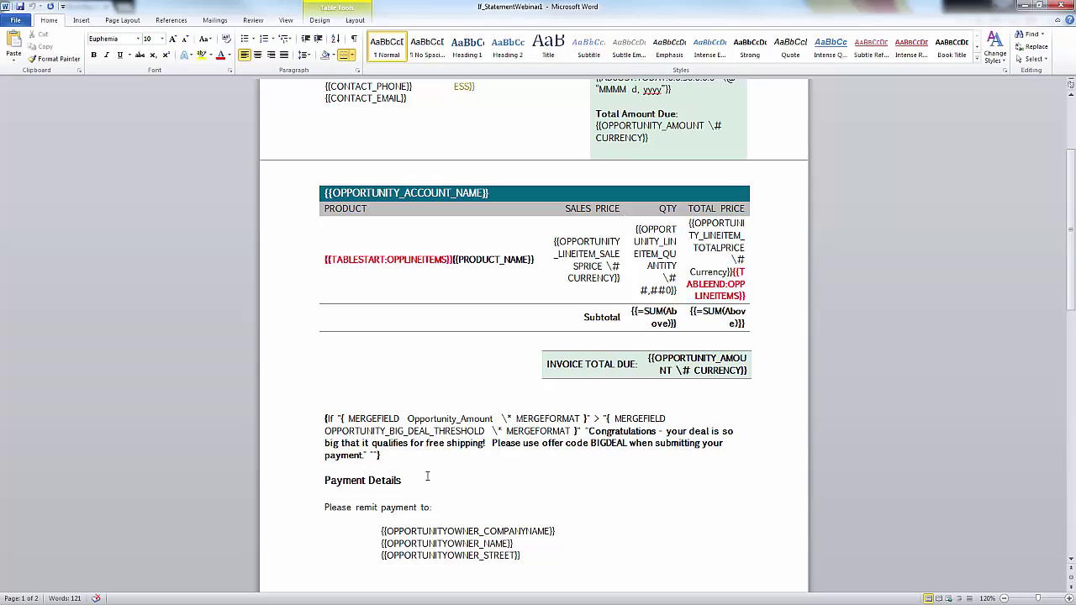
# Hide the code of the IF field above Payment Details and return to the opportunity in Salesforce.
pyautogui.click(381, 456)
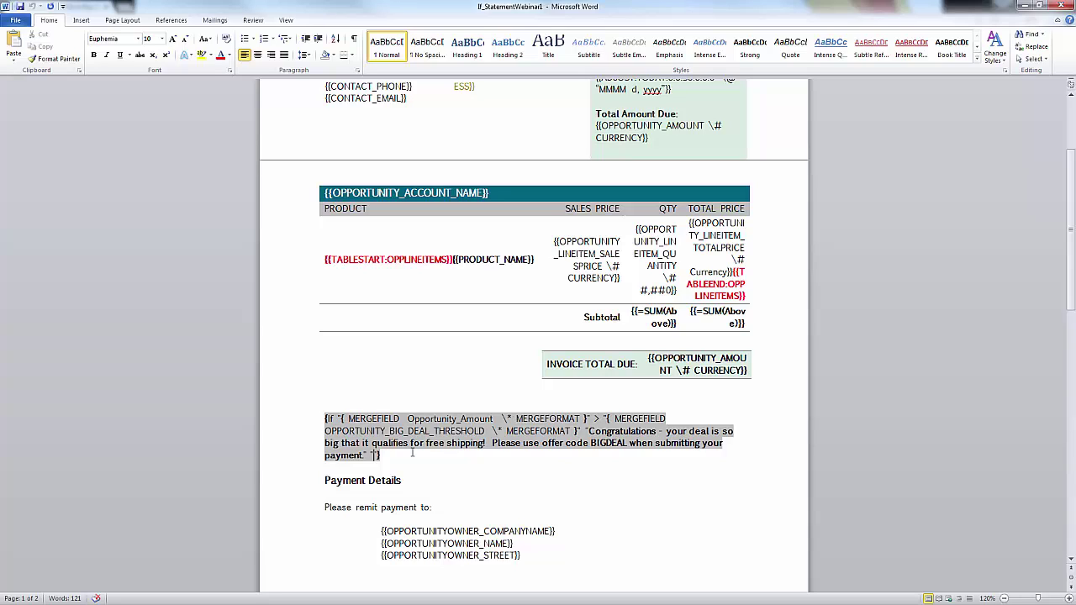
pyautogui.hotkey('shift', 'F9')
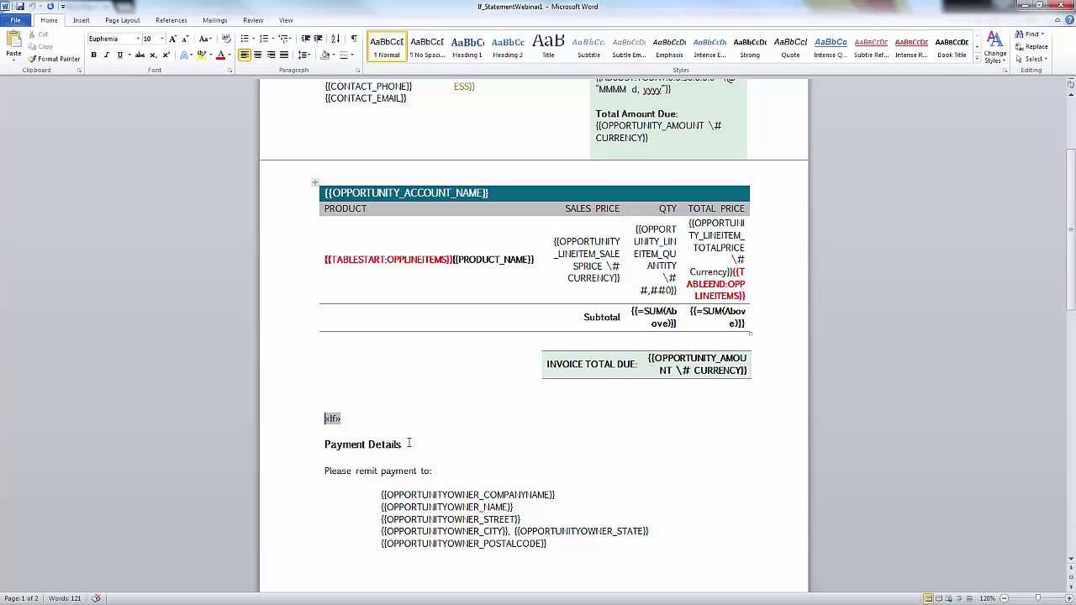
pyautogui.click(1024, 8)
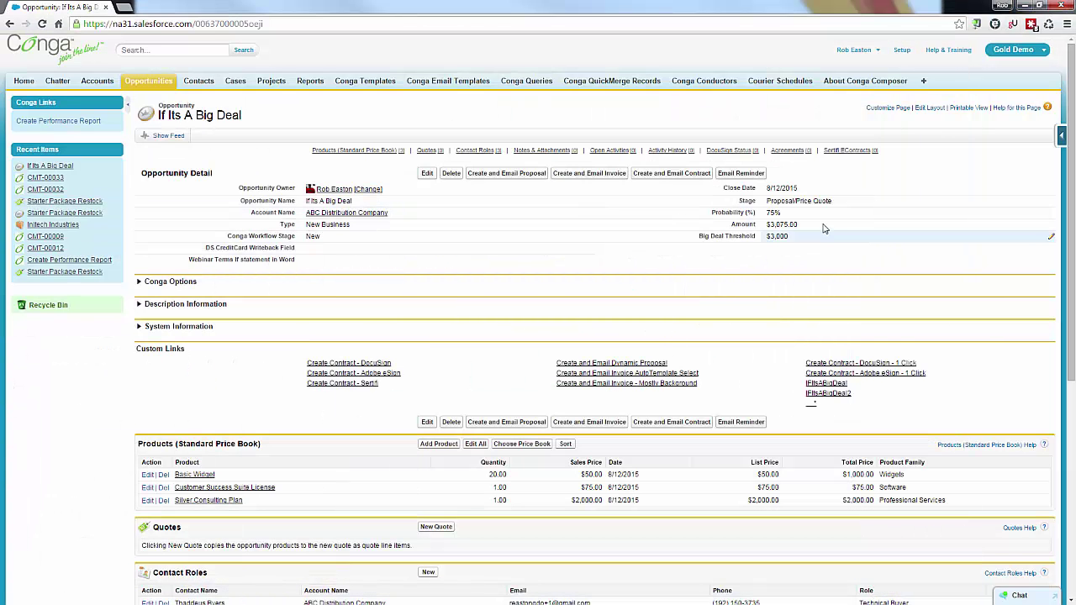
pyautogui.doubleClick(781, 236)
pyautogui.write('3500')
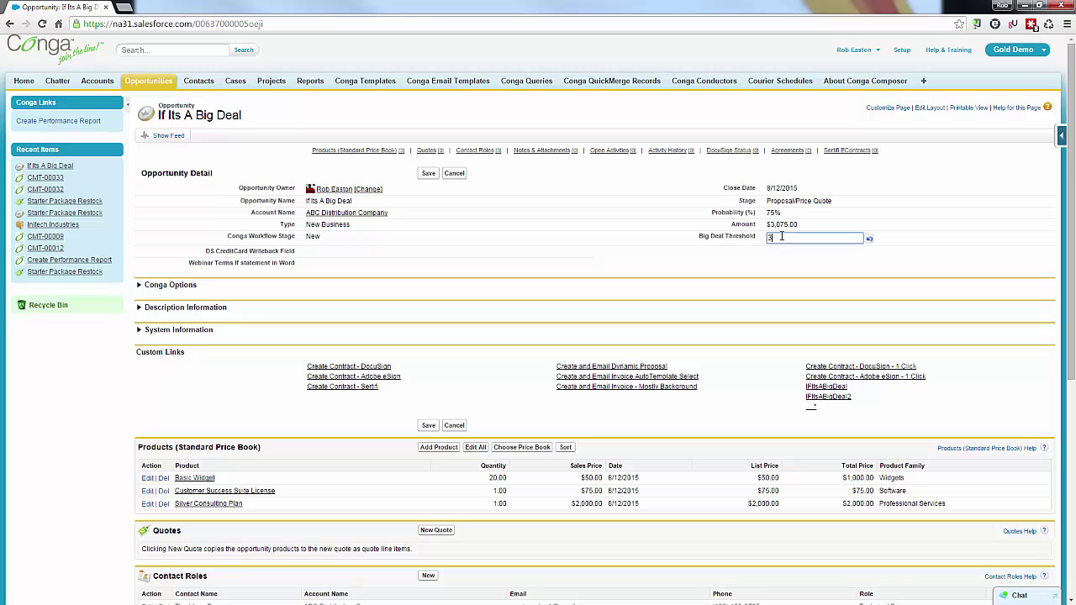
pyautogui.press('BackSpace')
pyautogui.press('BackSpace')
pyautogui.press('BackSpace')
pyautogui.press('BackSpace')
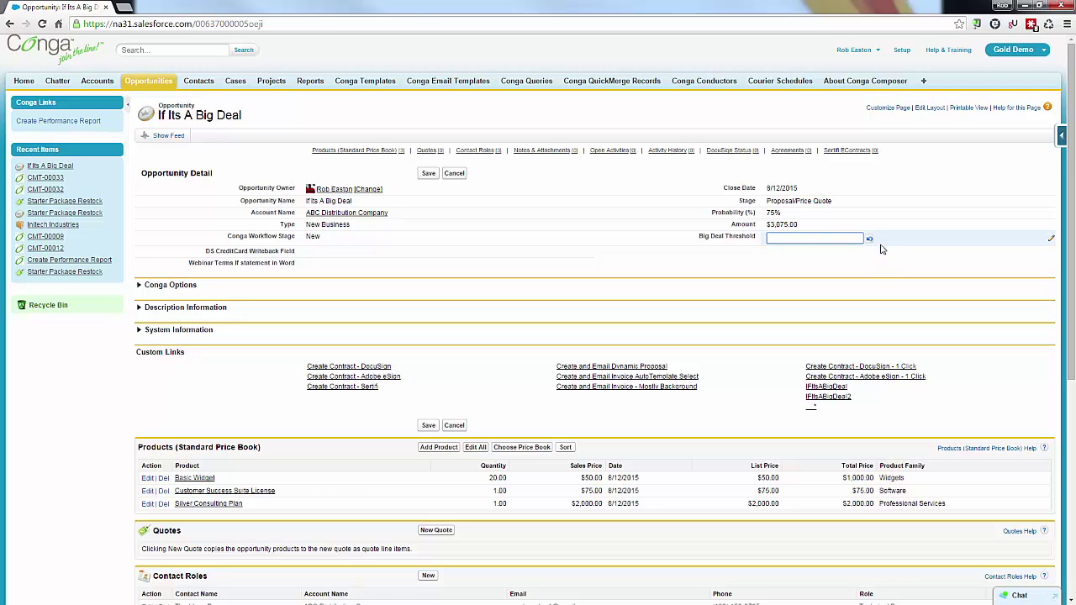
pyautogui.click(870, 240)
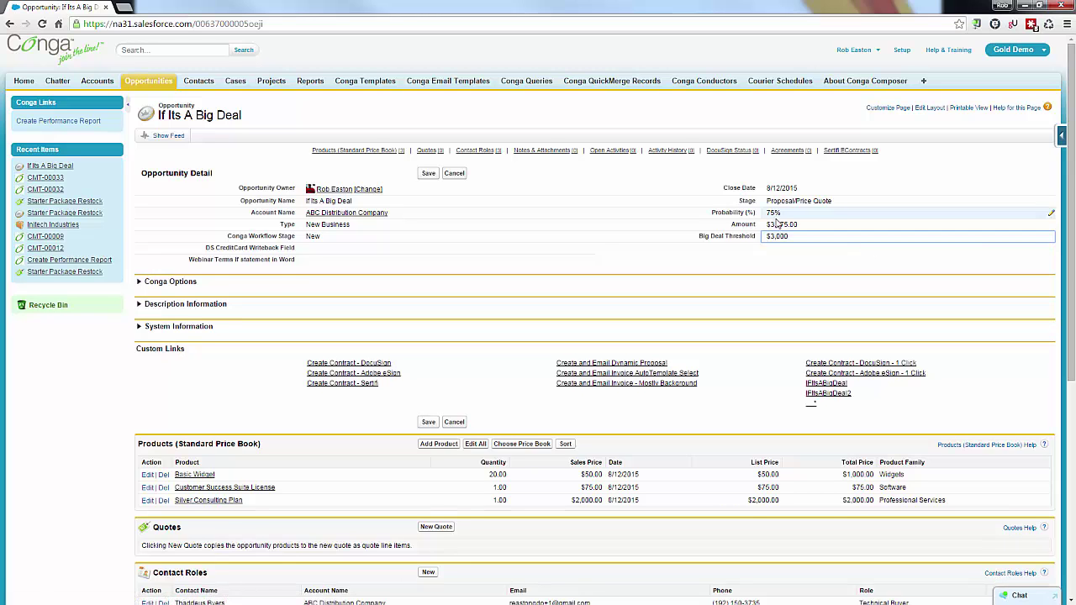
# Launch Conga Composer through IFItsABigDeal, merge the Oppty - Big Deal If Statement template as Adobe PDF, and review the downloaded invoice.
pyautogui.click(822, 384)
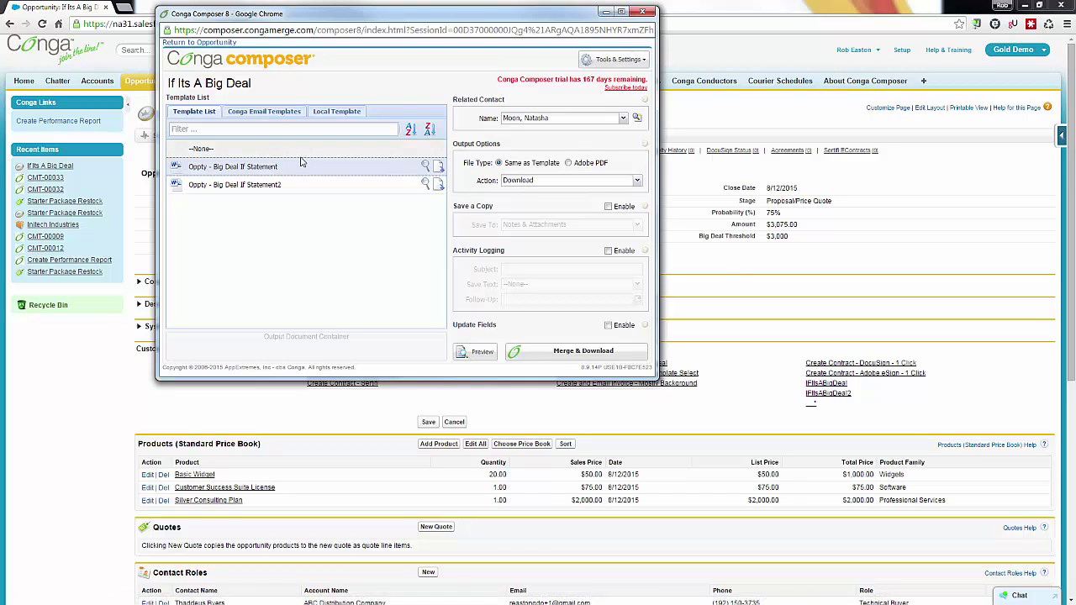
pyautogui.moveTo(250, 174)
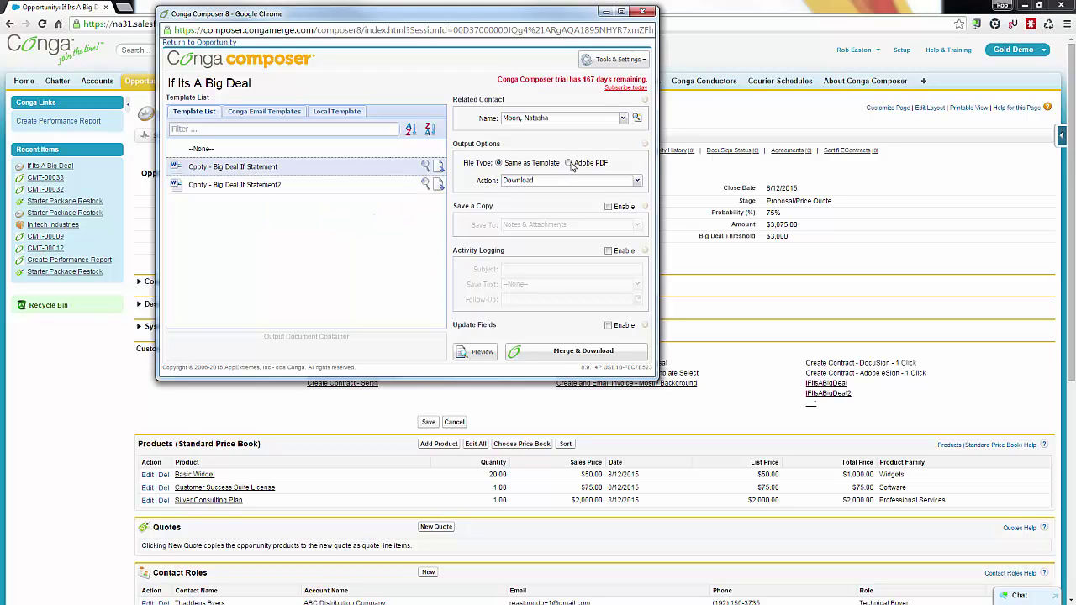
pyautogui.click(534, 352)
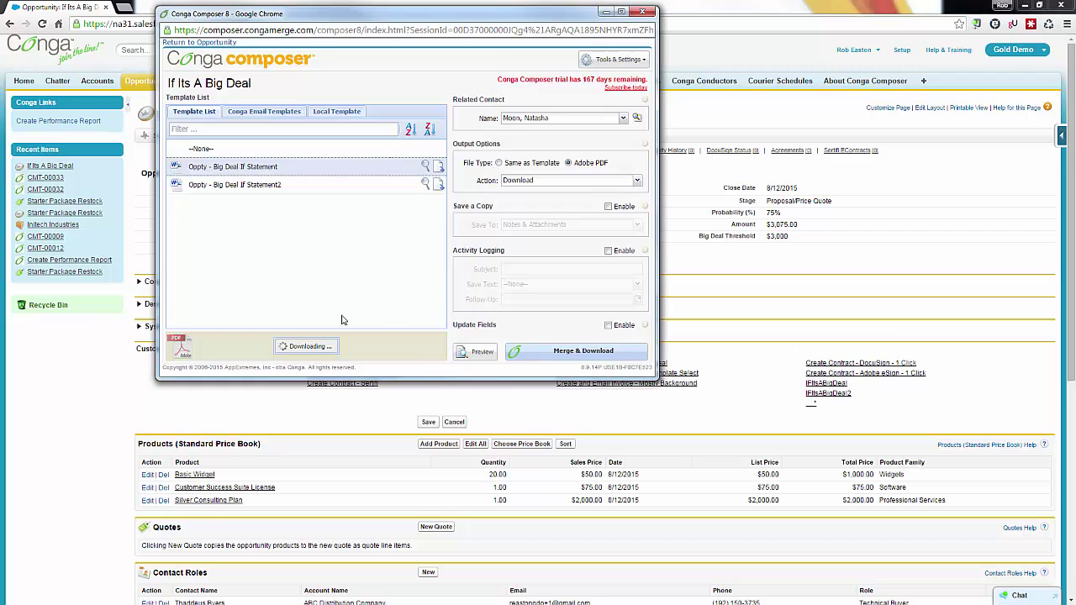
pyautogui.click(222, 364)
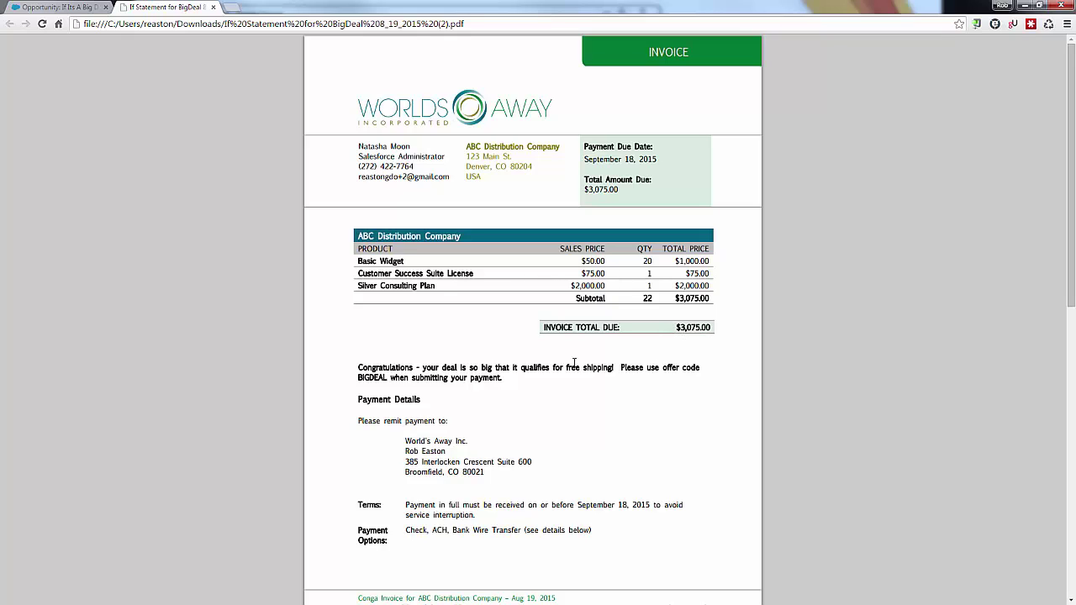
pyautogui.click(213, 7)
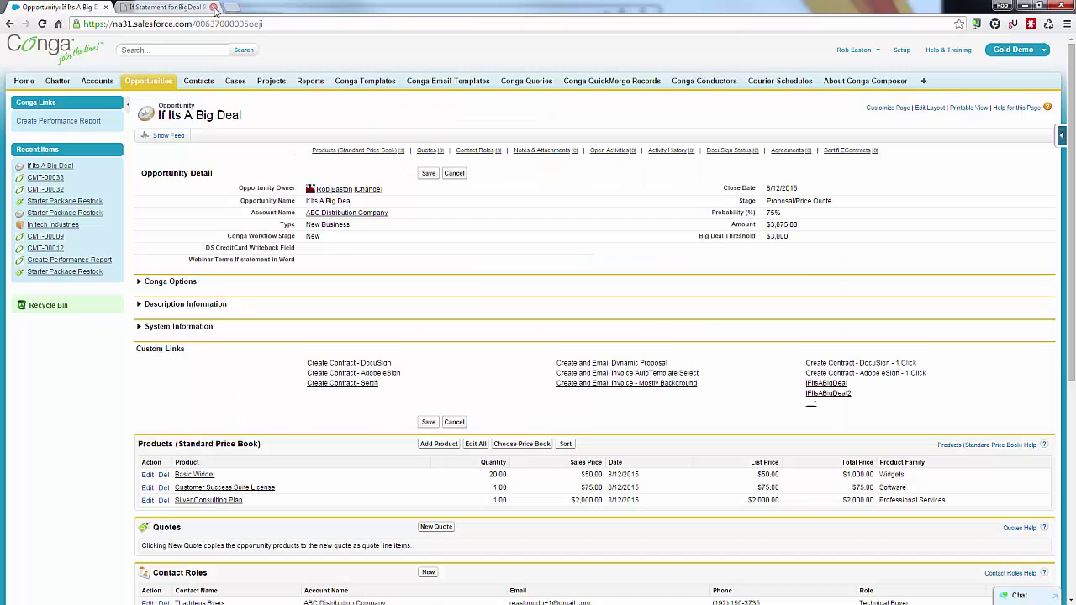
# Set the opportunity's Big Deal Threshold to 3500 and save the record.
pyautogui.doubleClick(787, 236)
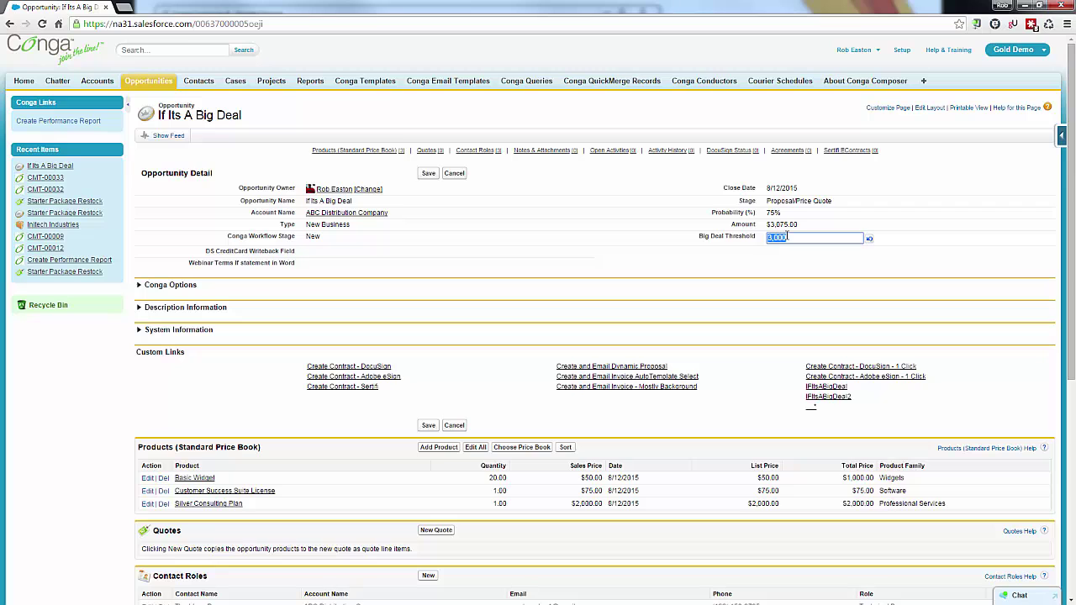
pyautogui.write('3500')
pyautogui.click(429, 173)
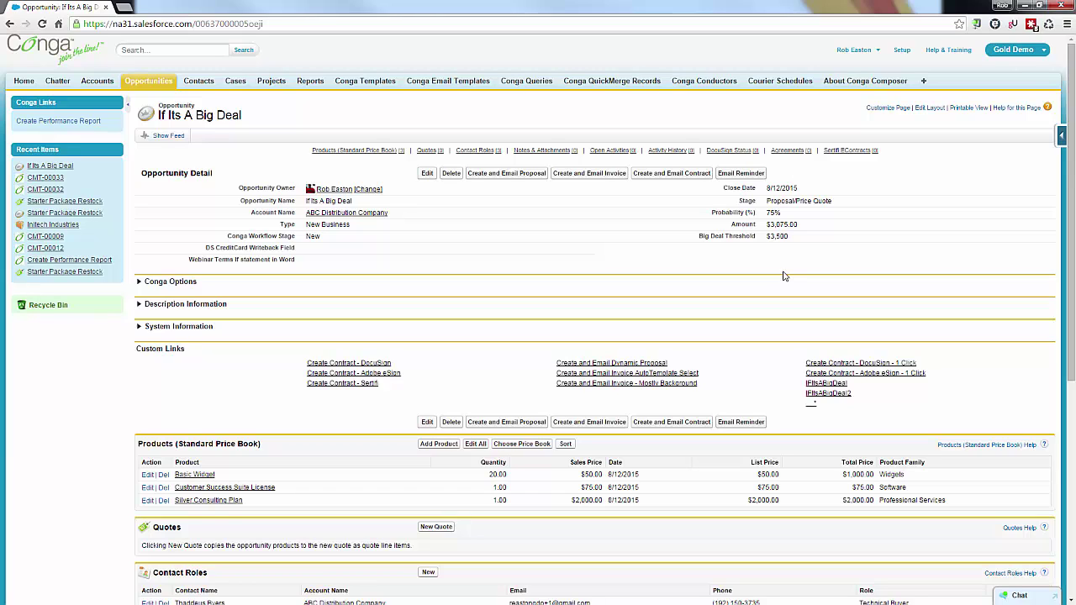
# Merge the Oppty - Big Deal If Statement template as Adobe PDF again with the new threshold and open the downloaded invoice.
pyautogui.click(824, 387)
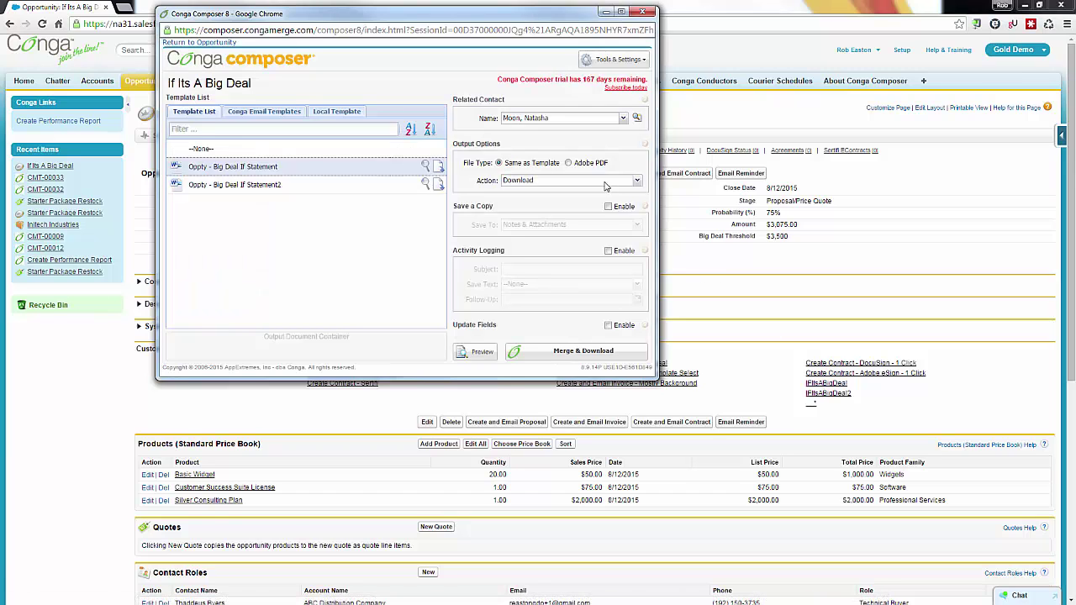
pyautogui.click(568, 163)
pyautogui.click(529, 359)
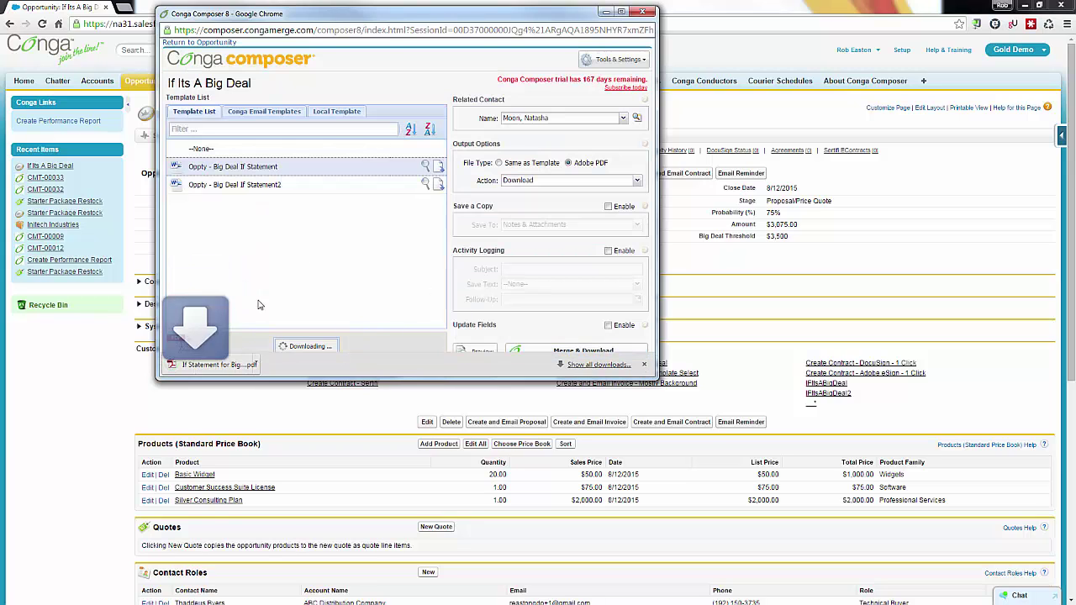
pyautogui.click(217, 363)
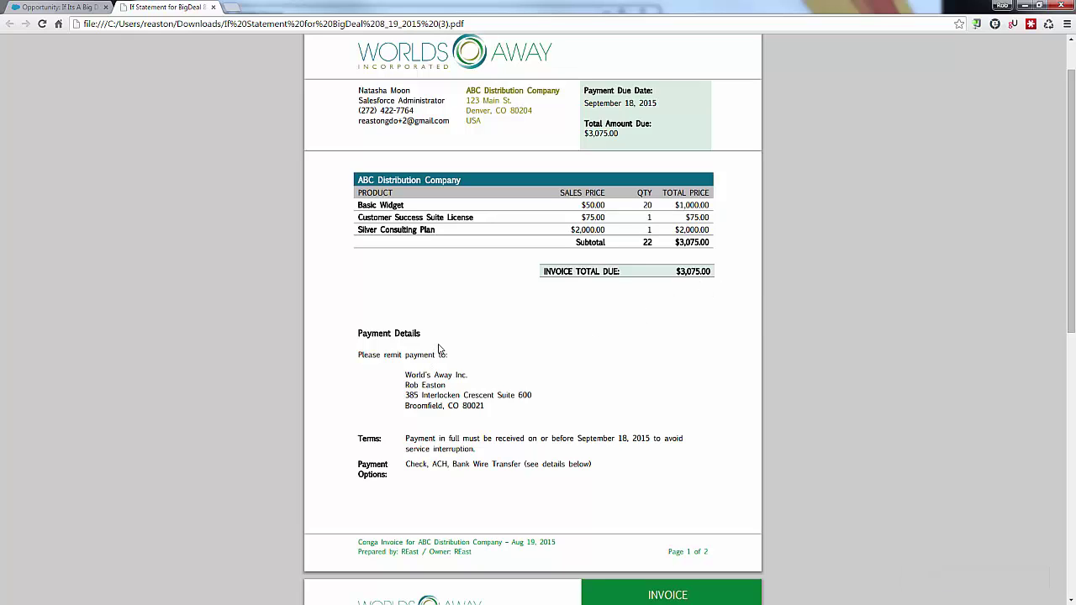
# Close the PDF, preview the Oppty - Big Deal If Statement merge with file type Same as Template, and open the resulting Word file for editing.
pyautogui.click(213, 8)
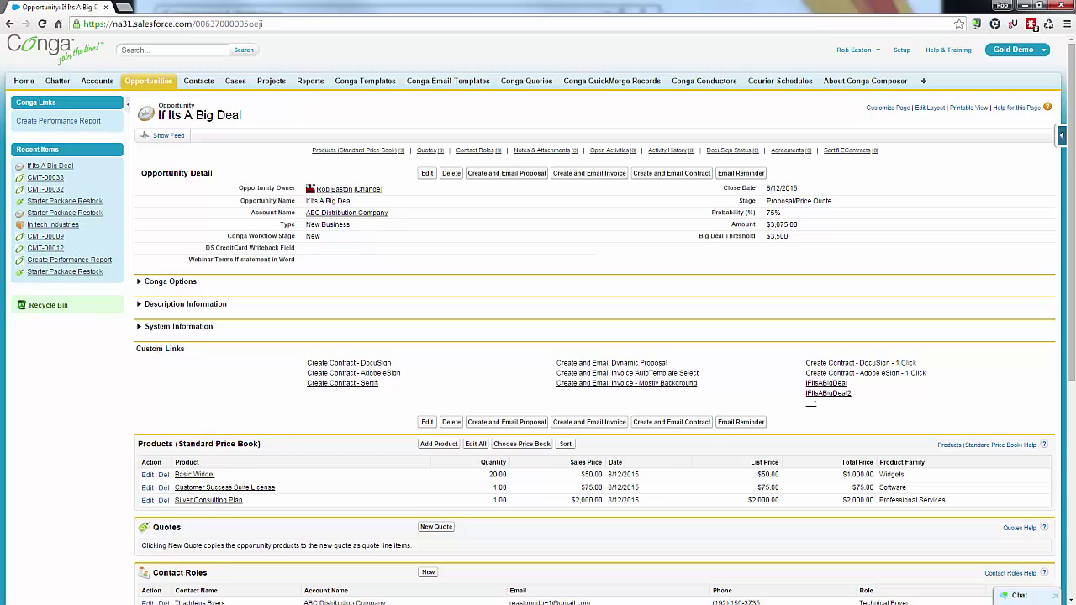
pyautogui.hotkey('alt', 'Tab')
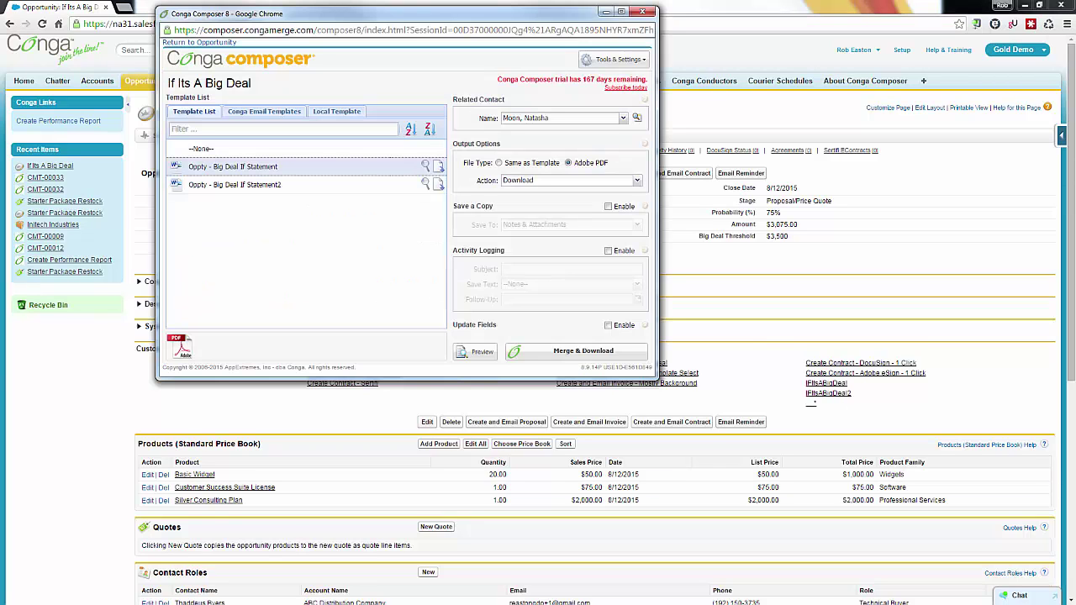
pyautogui.click(500, 163)
pyautogui.click(485, 353)
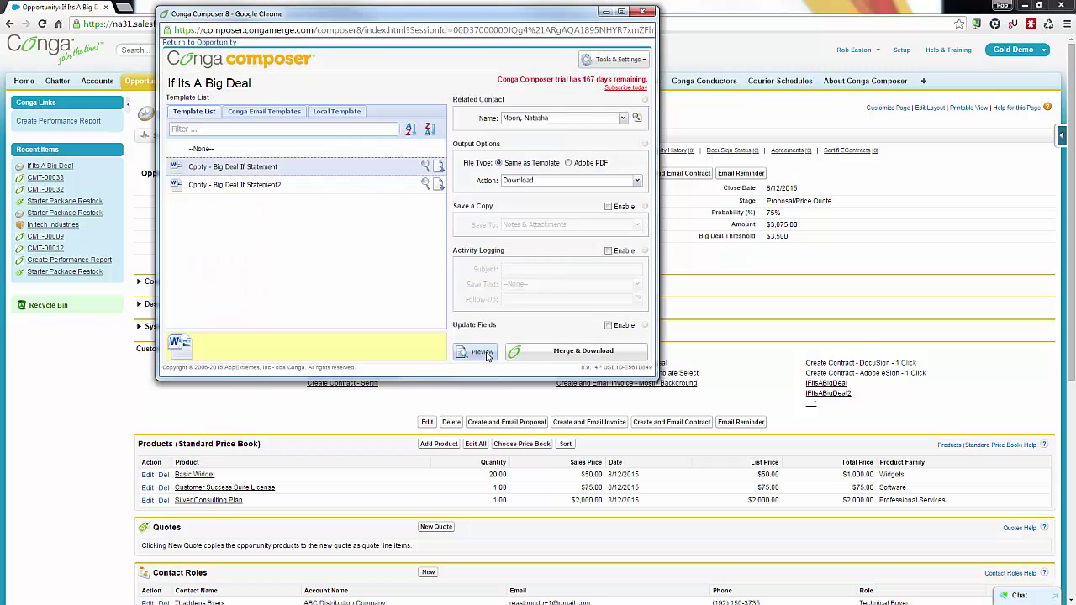
pyautogui.click(236, 363)
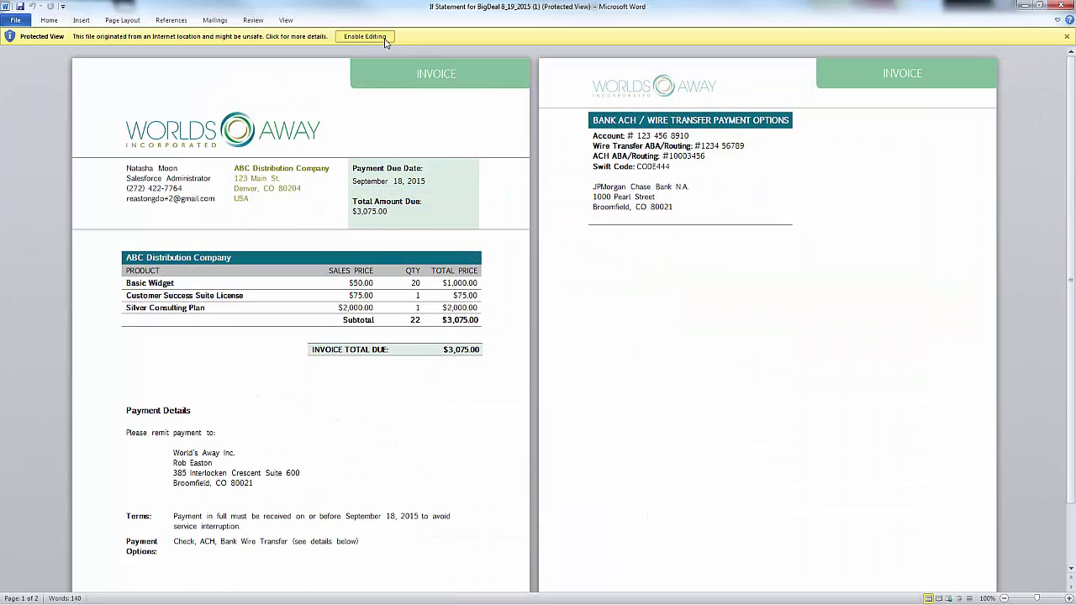
pyautogui.click(365, 37)
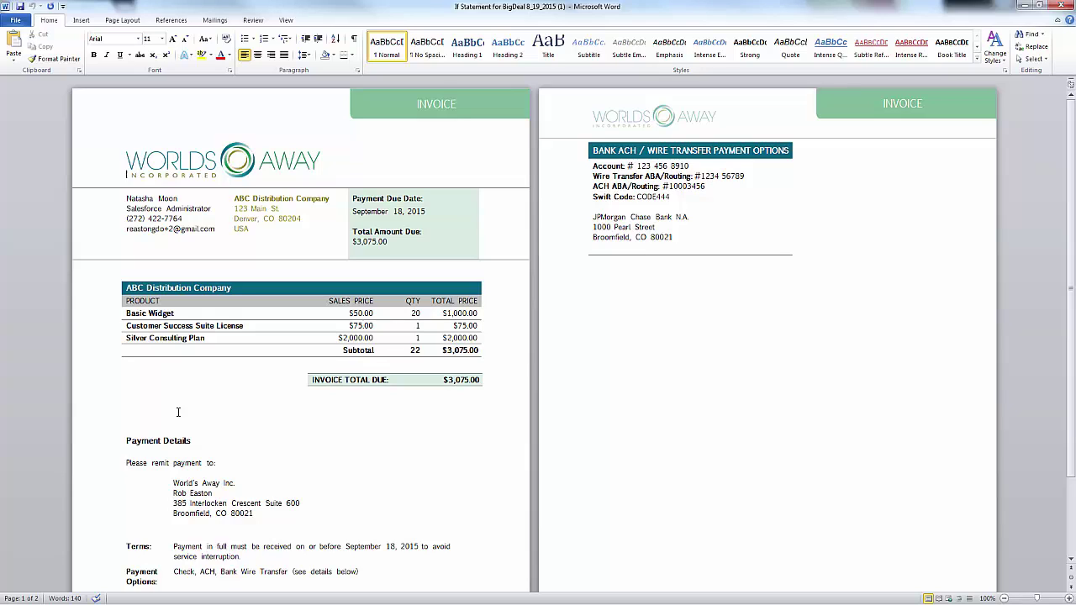
# Examine the merged IF field's code above Payment Details in the Word invoice, hide the codes again, and close the document.
pyautogui.hotkey('alt', 'F9')
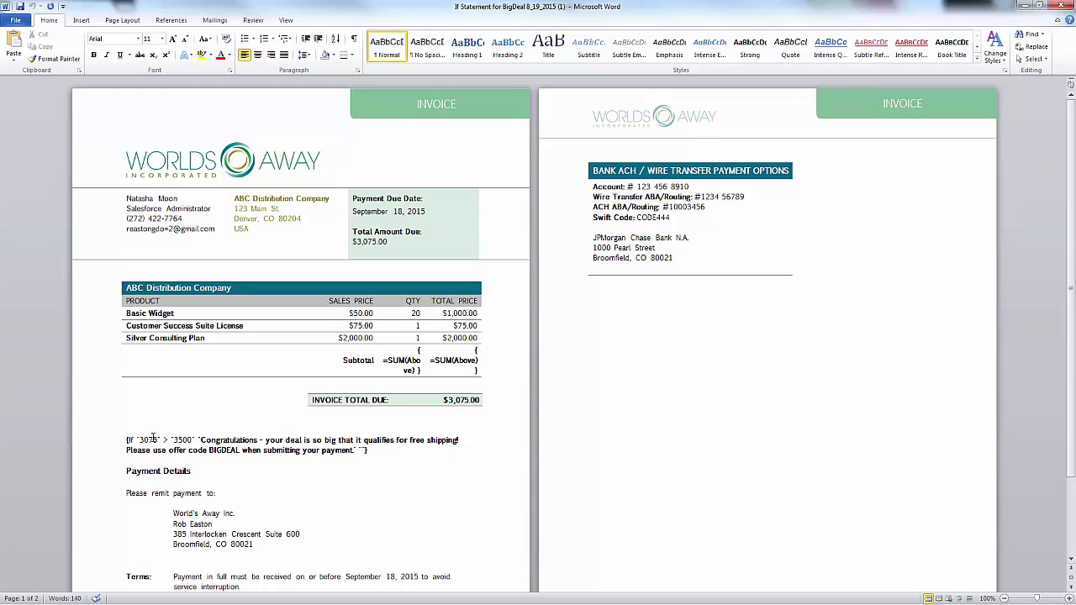
pyautogui.click(170, 440)
pyautogui.doubleClick(363, 449)
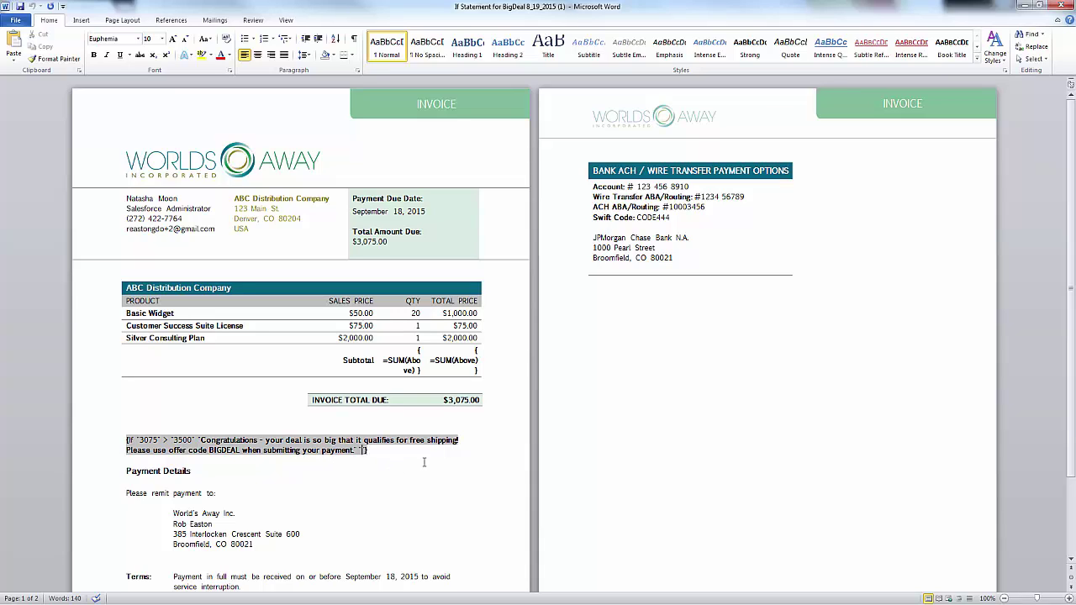
pyautogui.hotkey('alt', 'F9')
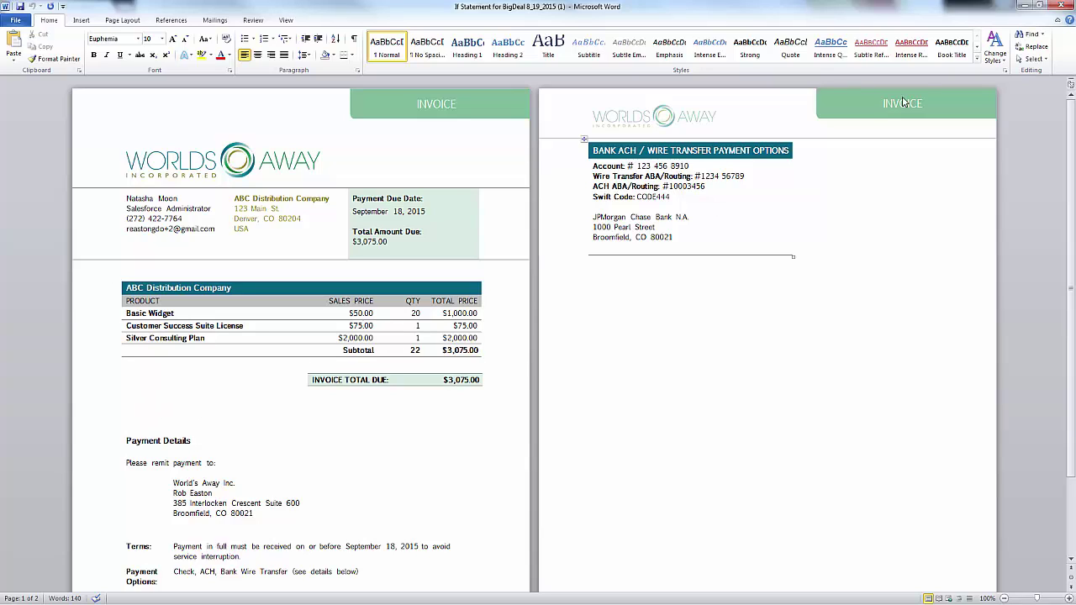
pyautogui.click(1061, 6)
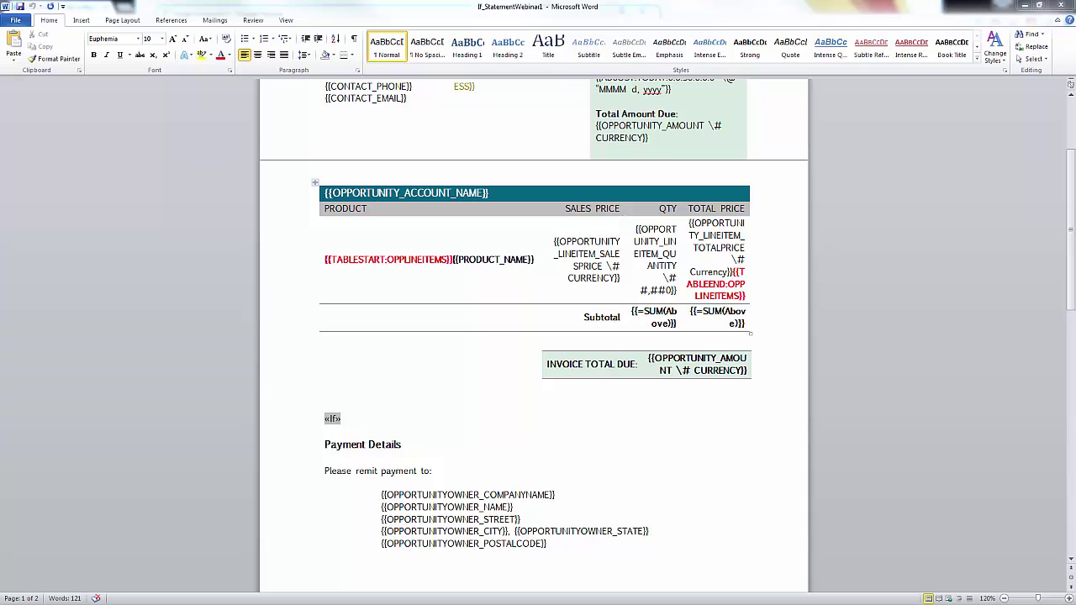
# Close the Conga Composer window and the If_StatementWebinar1 template in Word.
pyautogui.hotkey('alt', 'Tab')
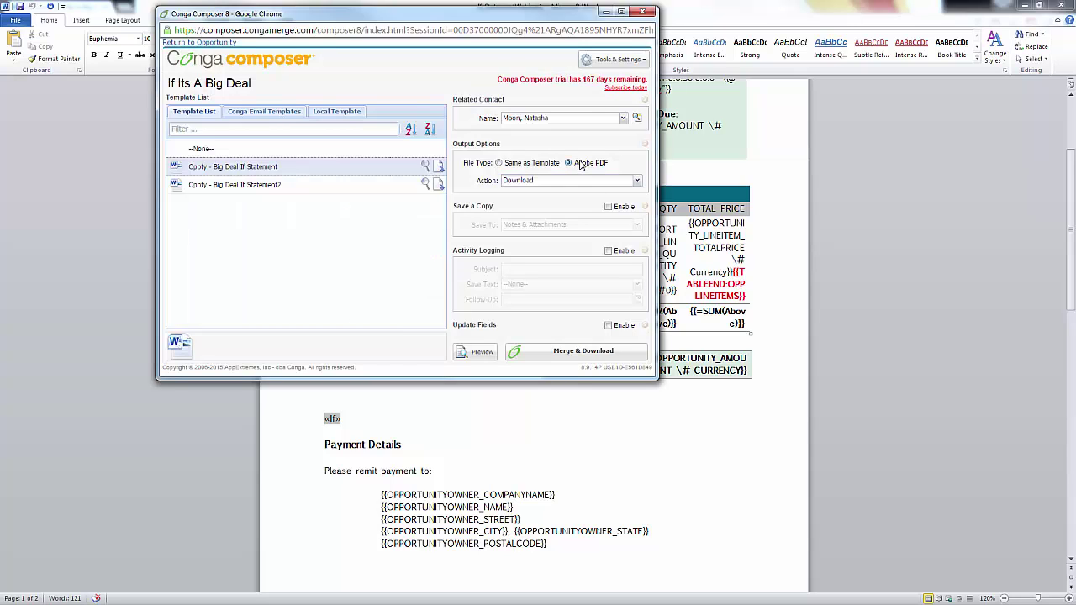
pyautogui.click(643, 11)
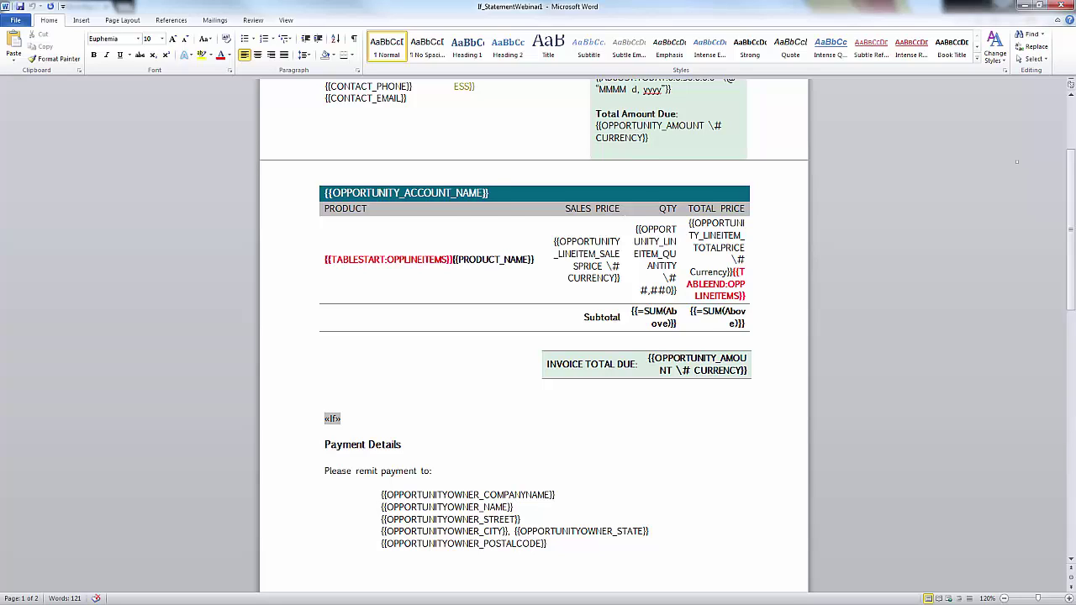
pyautogui.scroll(-1, 534, 336)
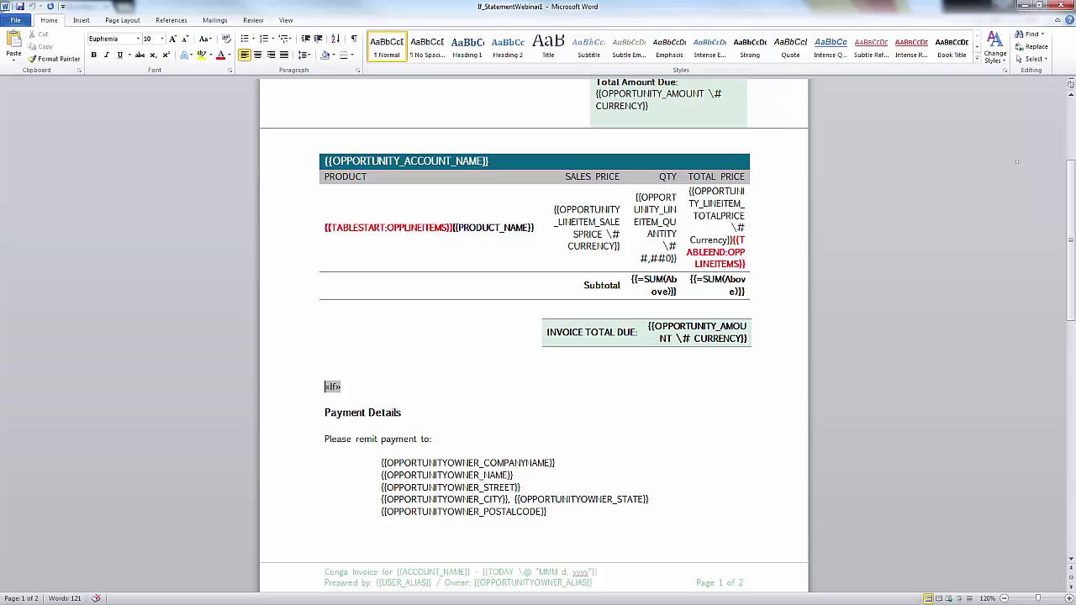
pyautogui.click(1061, 5)
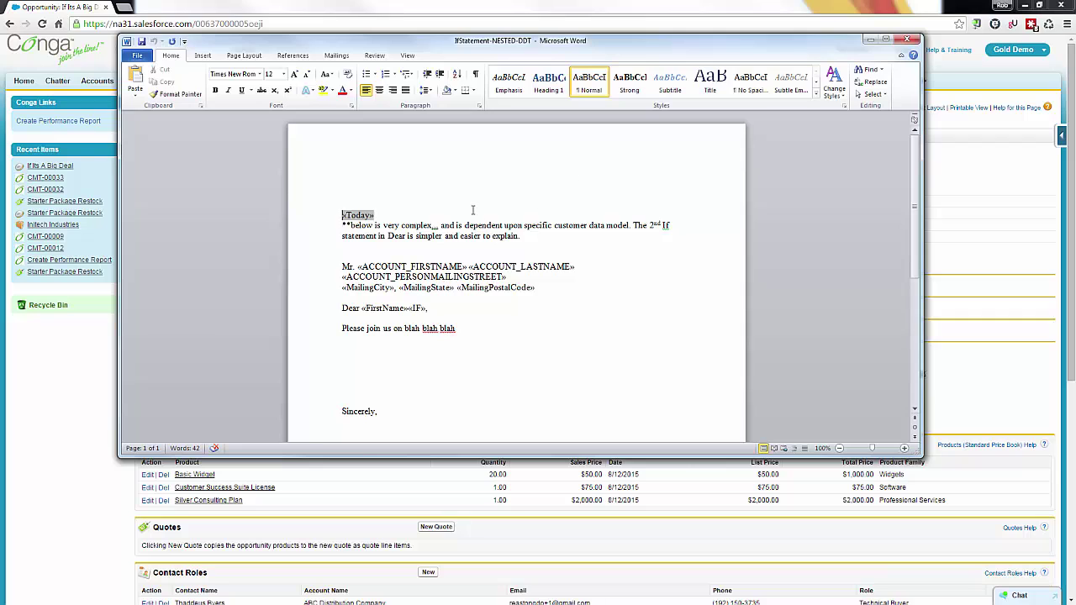
pyautogui.click(472, 212)
pyautogui.write("DDT = don't do this")
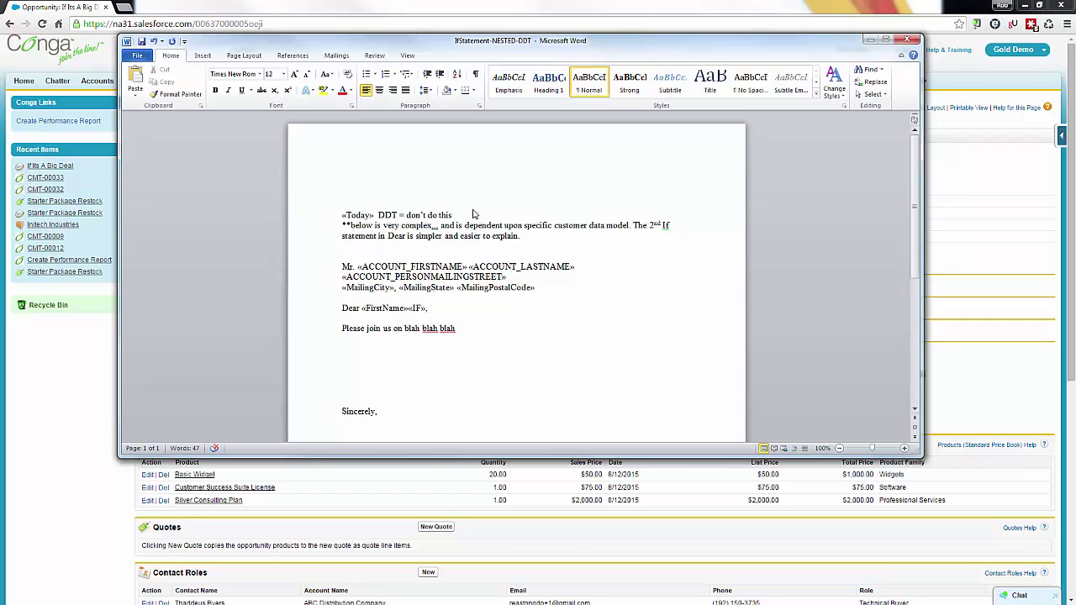
pyautogui.press('BackSpace')
pyautogui.press('BackSpace')
pyautogui.press('BackSpace')
pyautogui.press('BackSpace')
pyautogui.press('BackSpace')
pyautogui.press('BackSpace')
pyautogui.press('BackSpace')
pyautogui.press('BackSpace')
pyautogui.press('BackSpace')
pyautogui.press('BackSpace')
pyautogui.press('BackSpace')
pyautogui.press('BackSpace')
pyautogui.press('BackSpace')
pyautogui.press('BackSpace')
pyautogui.press('BackSpace')
pyautogui.press('BackSpace')
pyautogui.press('BackSpace')
pyautogui.press('BackSpace')
pyautogui.press('BackSpace')
pyautogui.press('BackSpace')
# Reveal the field codes in IfStatement-NESTED-DDT, examine the nested IF statements in the address block and the Dear line, and close the document.
pyautogui.click(418, 308)
pyautogui.click(443, 258)
pyautogui.hotkey('alt', 'F9')
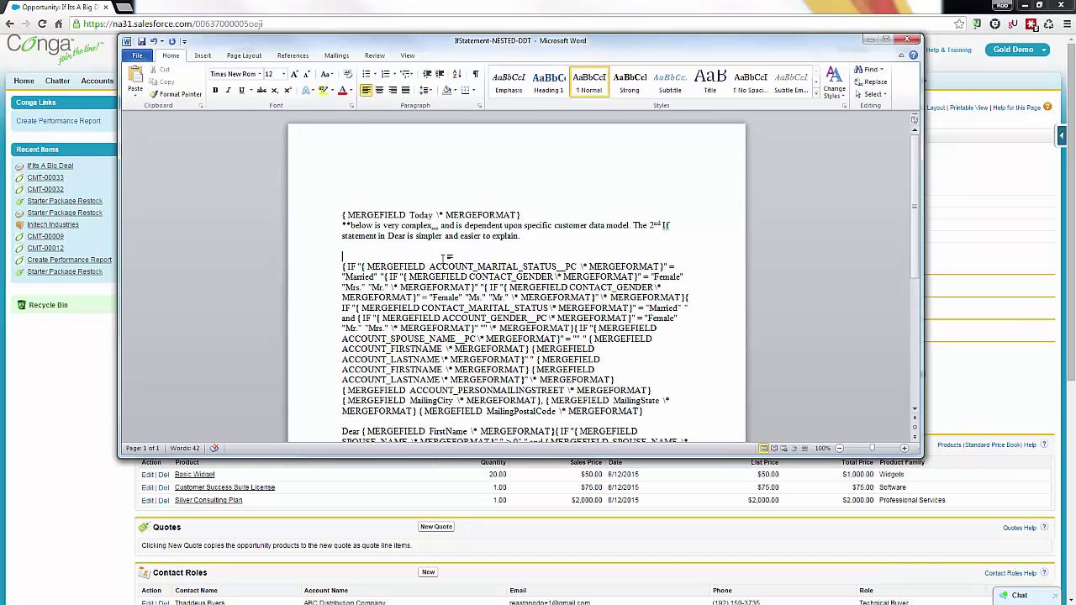
pyautogui.scroll(-3, 562, 195)
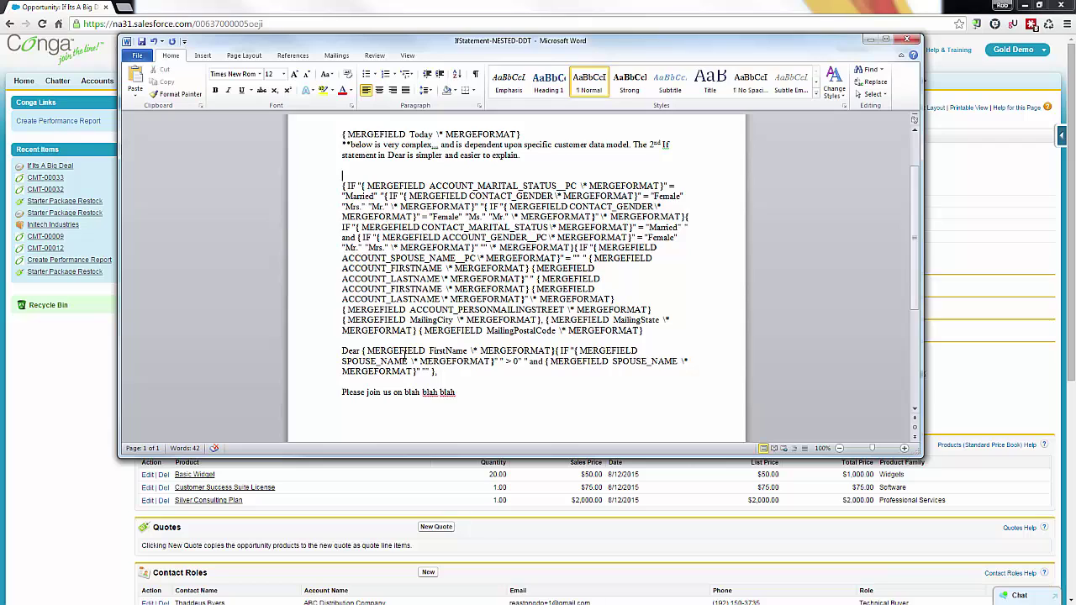
pyautogui.doubleClick(440, 354)
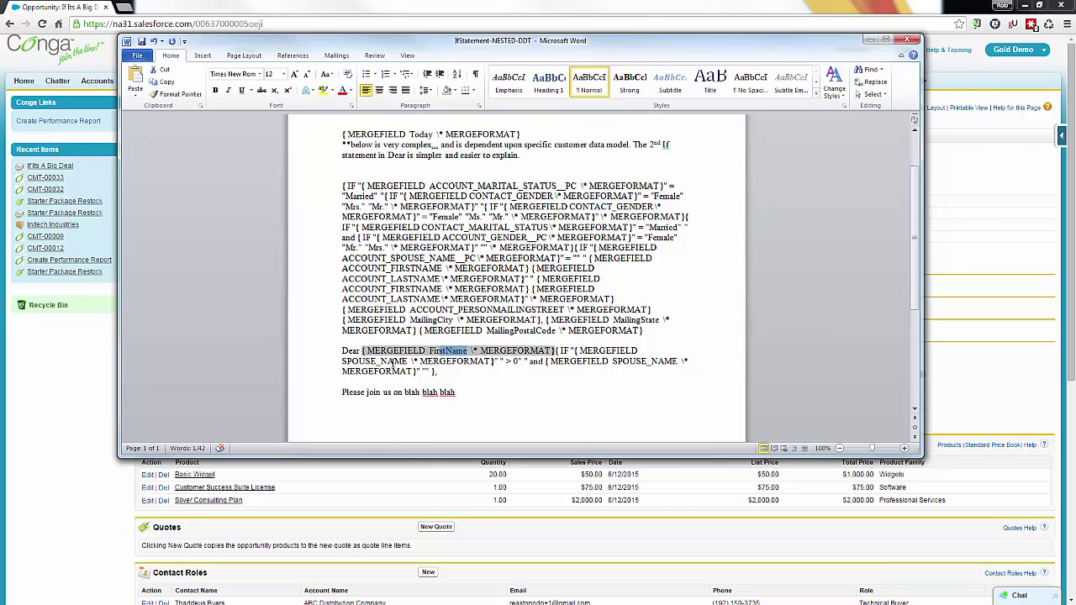
pyautogui.click(576, 351)
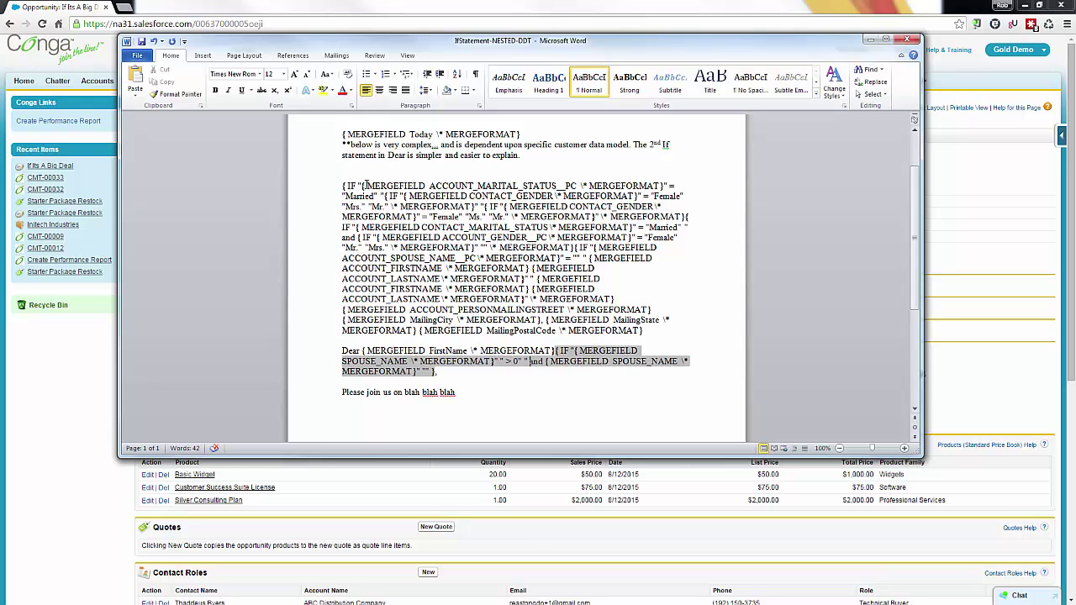
pyautogui.click(400, 185)
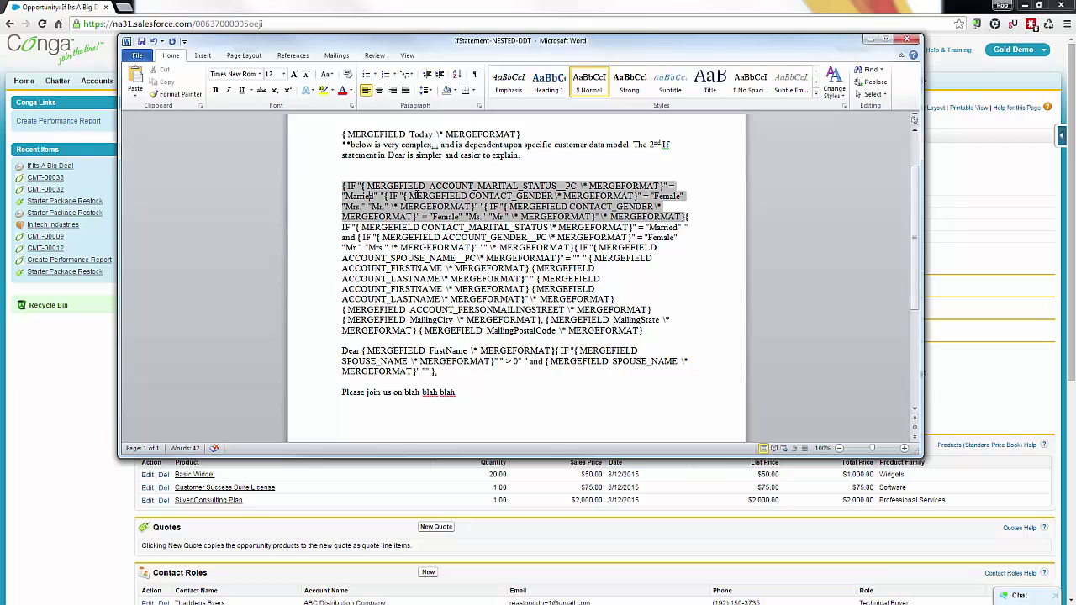
pyautogui.doubleClick(392, 195)
pyautogui.click(907, 40)
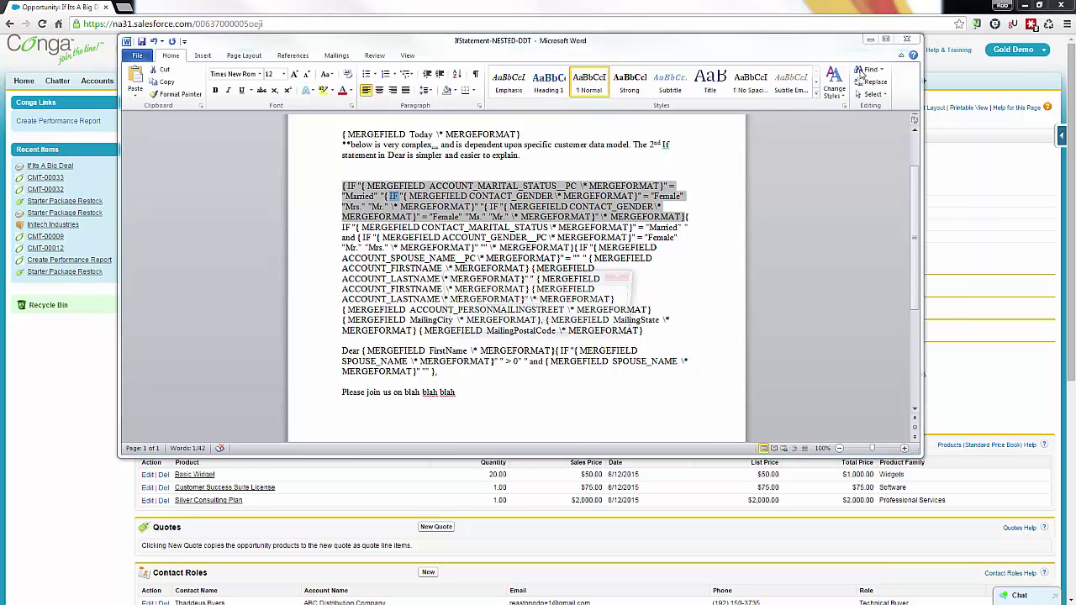
pyautogui.click(537, 322)
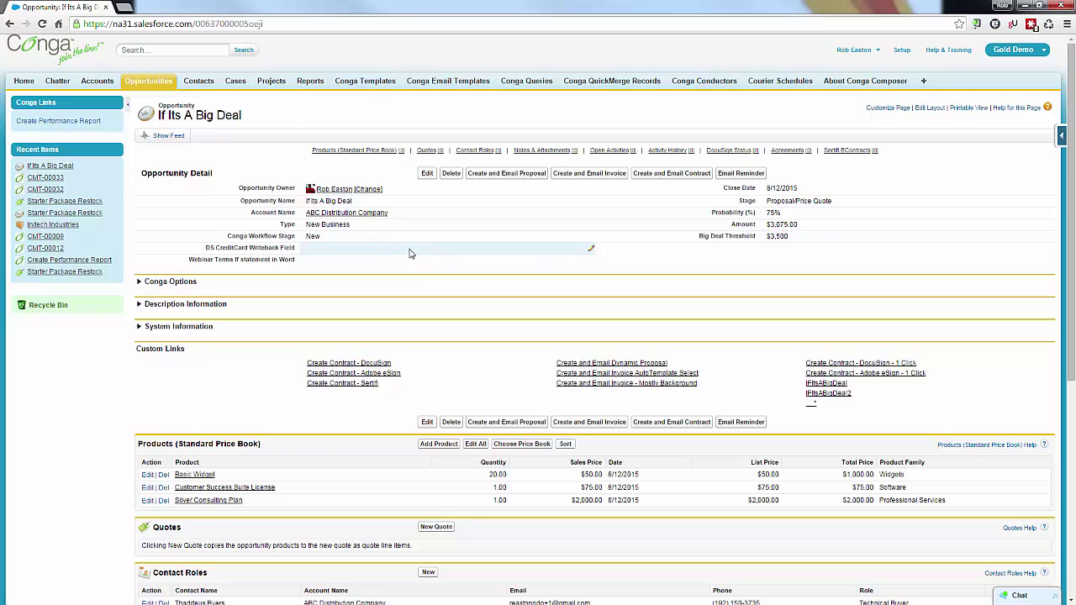
# Set the opportunity's Webinar Terms If statement in Word field to Australia and save the record.
pyautogui.doubleClick(330, 263)
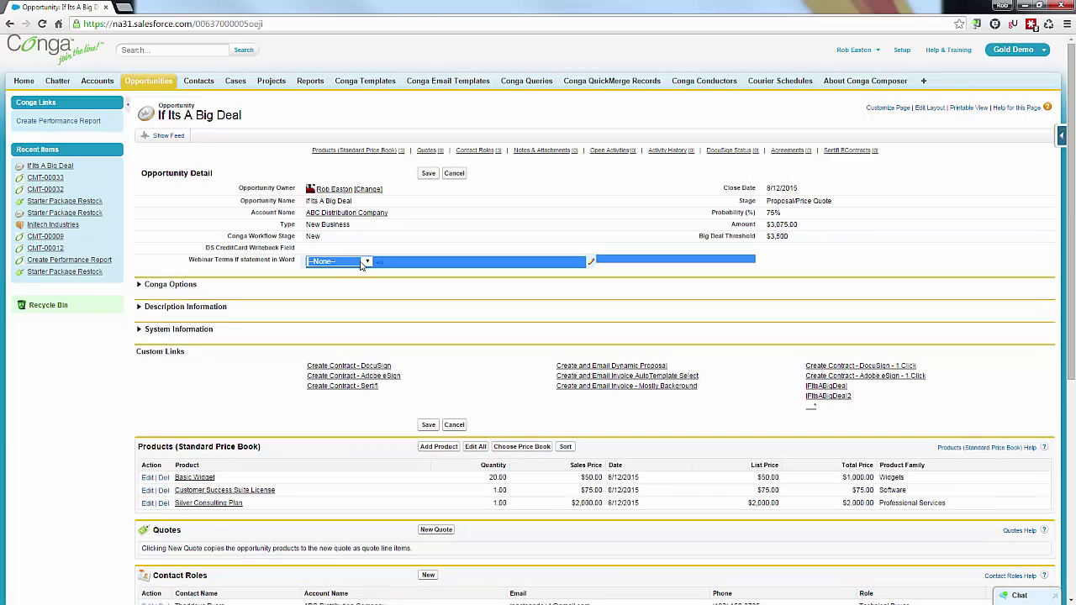
pyautogui.click(366, 262)
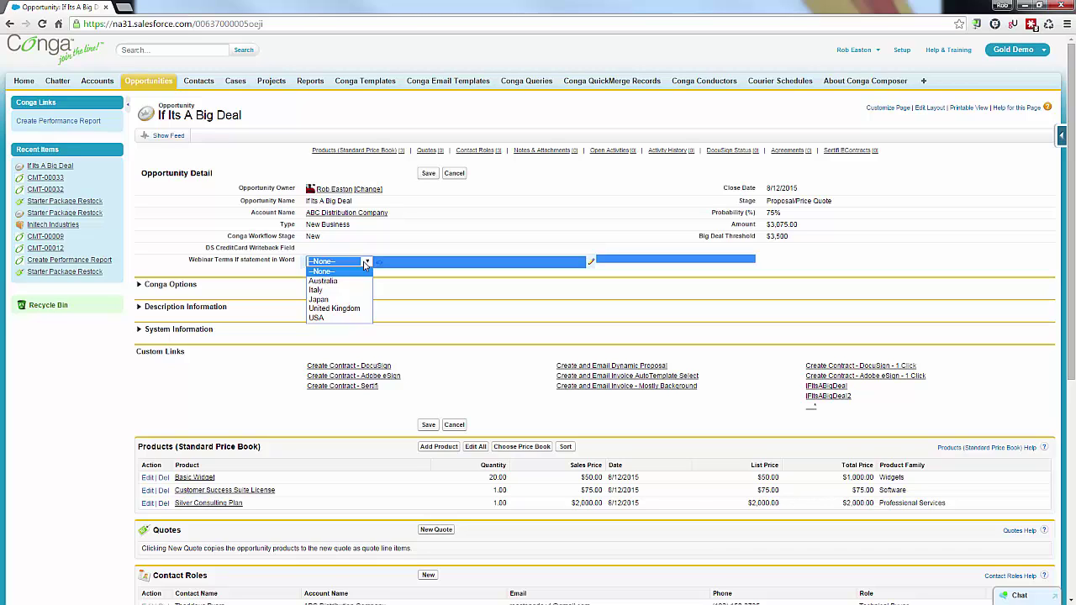
pyautogui.click(323, 281)
pyautogui.click(428, 174)
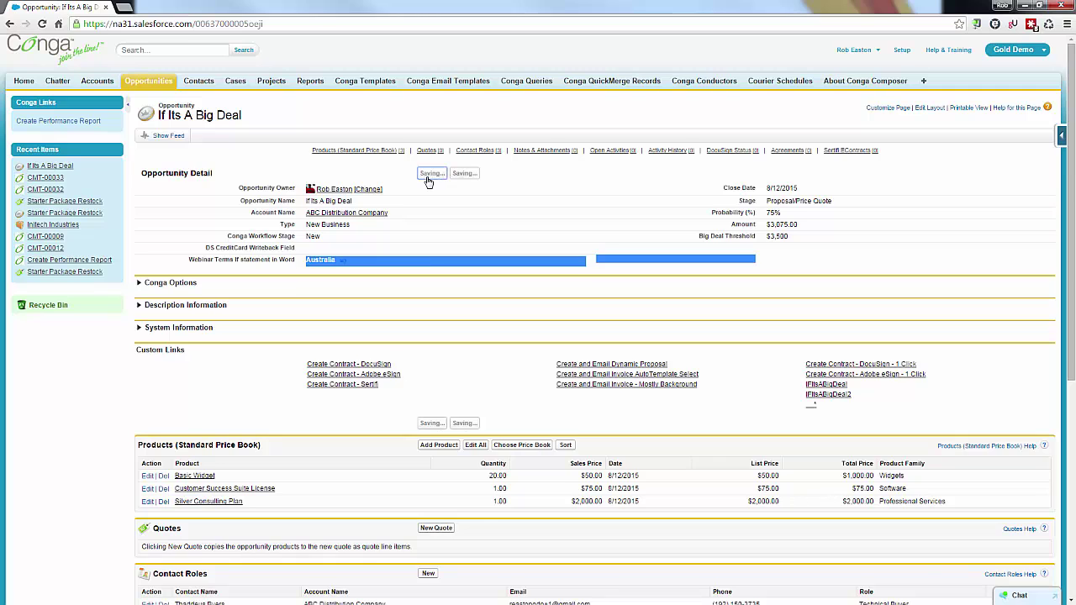
# Launch Conga Composer through IFItsABigDeal2 and bring the IF Terms and Cond Oppty-webinarGDO2 template up maximized in Word.
pyautogui.click(828, 393)
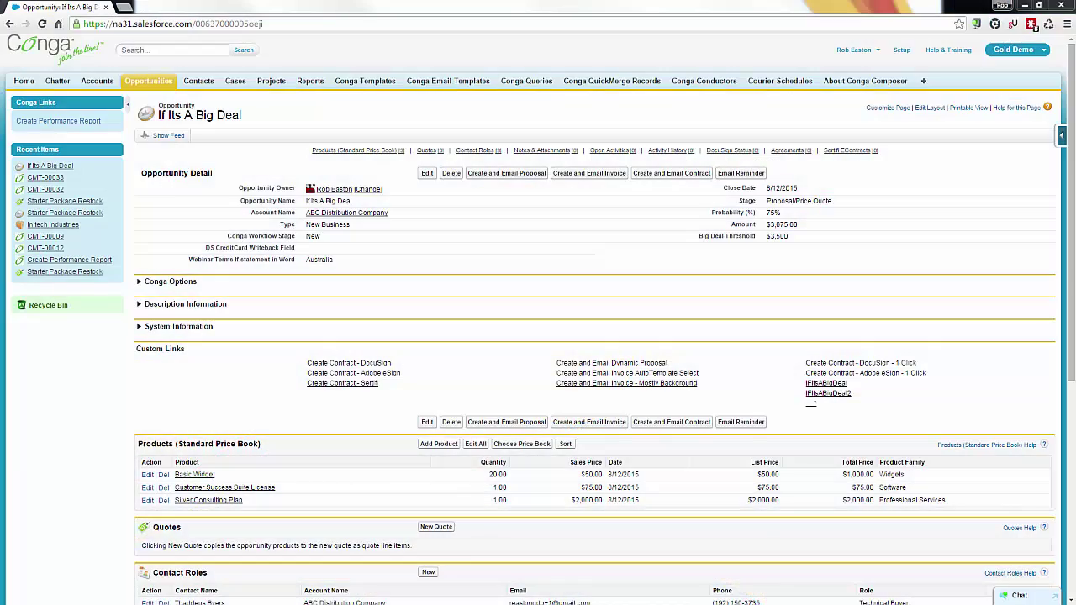
pyautogui.moveTo(0, 178); pyautogui.dragTo(364, 125)
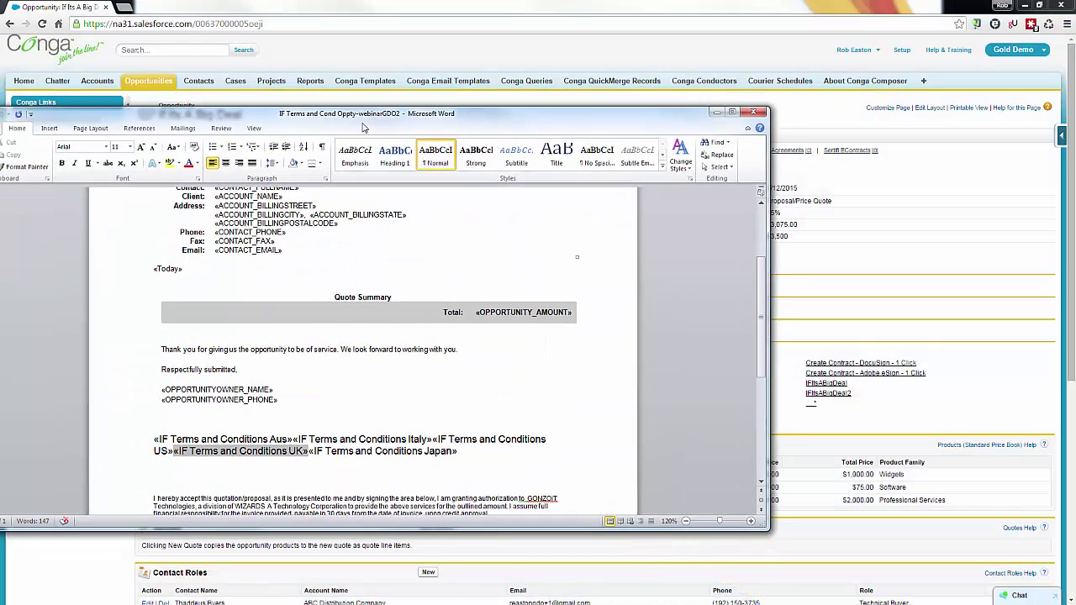
pyautogui.click(731, 114)
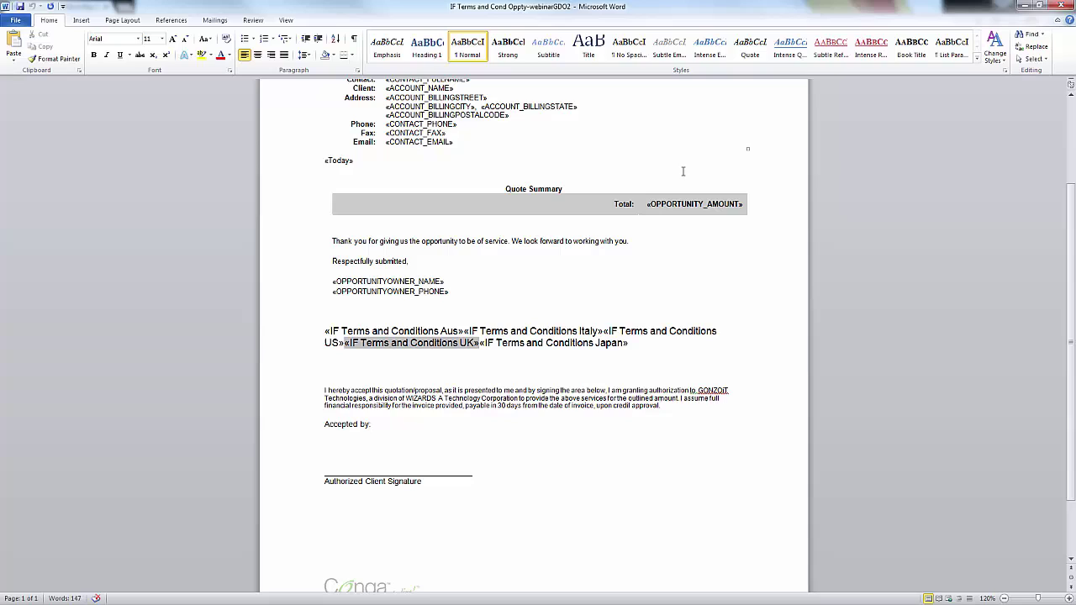
# Examine the separate IF Terms and Conditions fields for Australia, Italy, US, UK and Japan above the acceptance paragraph.
pyautogui.click(371, 332)
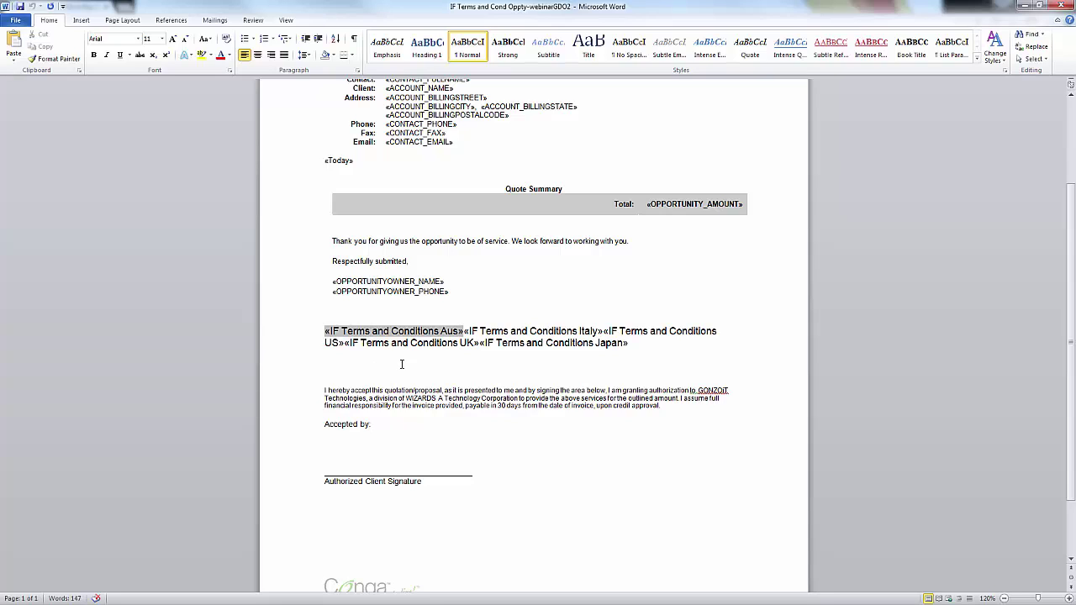
pyautogui.click(493, 332)
pyautogui.click(651, 332)
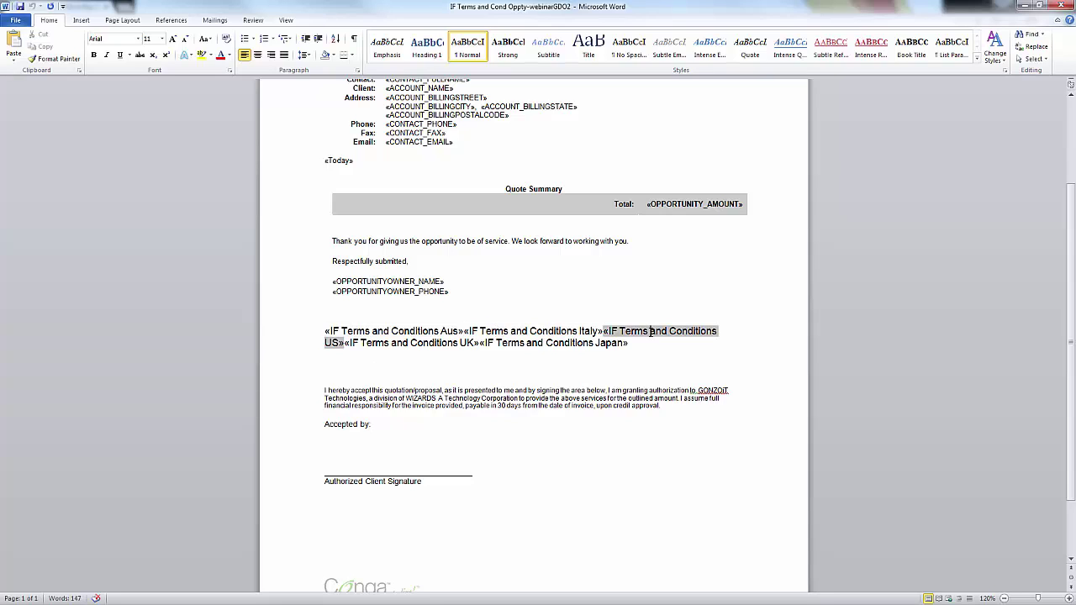
pyautogui.click(437, 345)
pyautogui.click(510, 343)
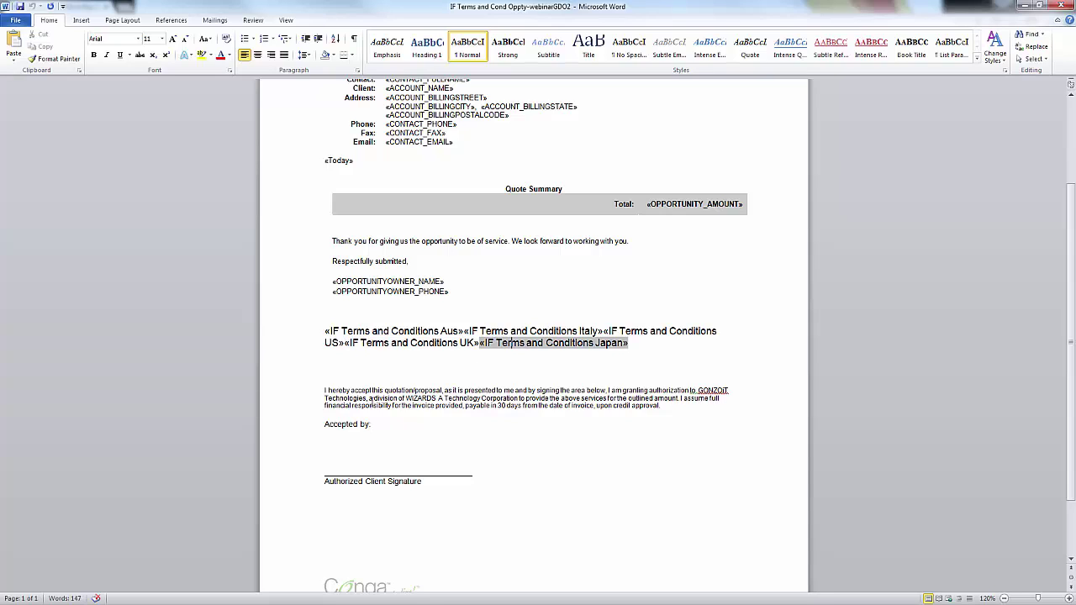
pyautogui.click(390, 331)
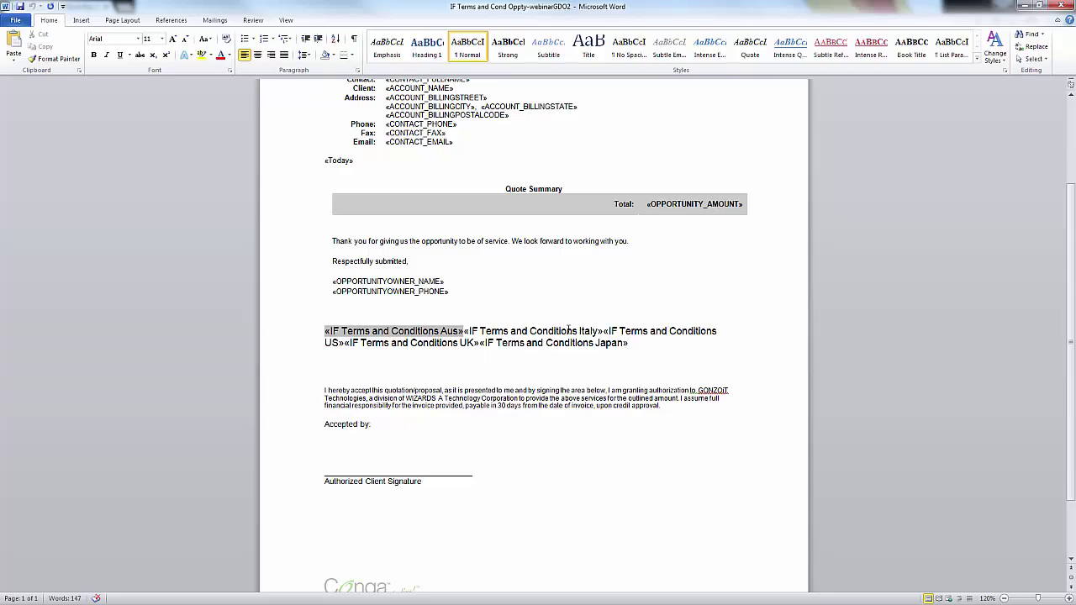
pyautogui.click(568, 331)
pyautogui.click(627, 334)
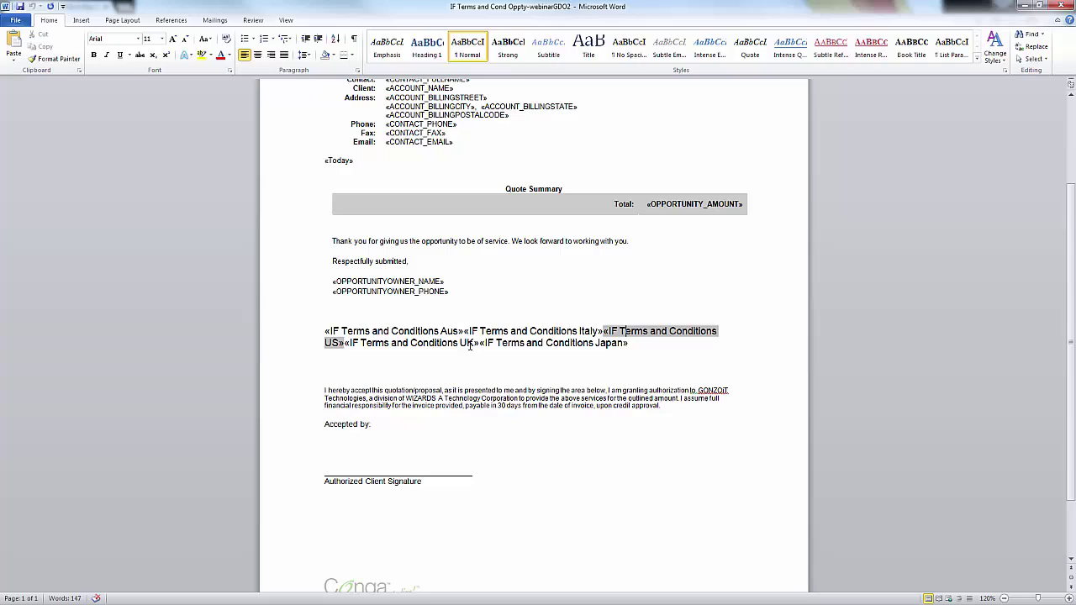
pyautogui.click(419, 343)
pyautogui.click(551, 343)
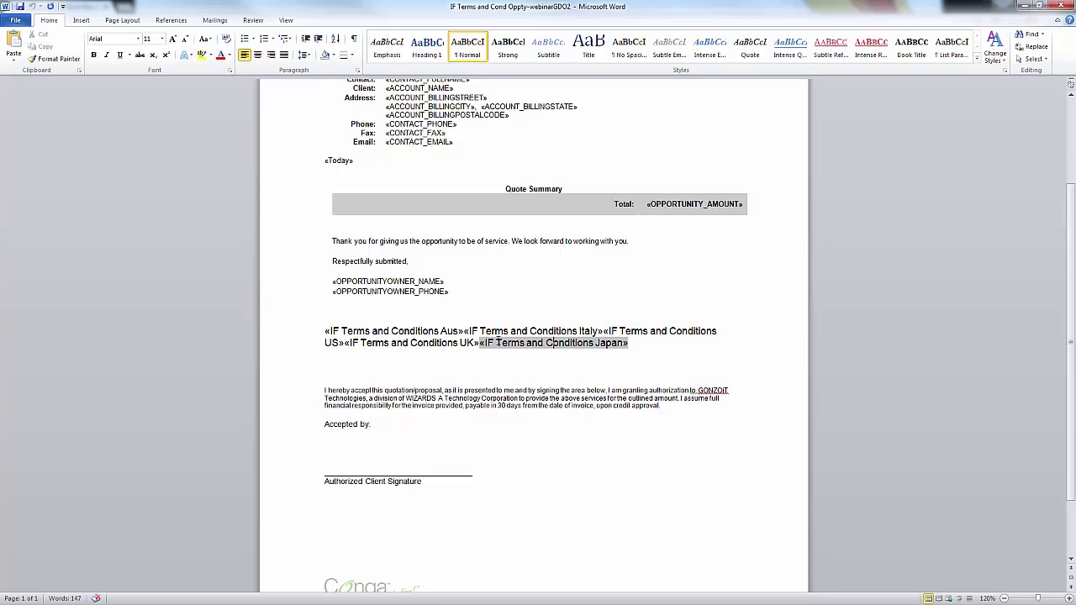
# Display the field code of the IF Terms and Conditions Aus field.
pyautogui.click(400, 333)
pyautogui.rightClick(400, 332)
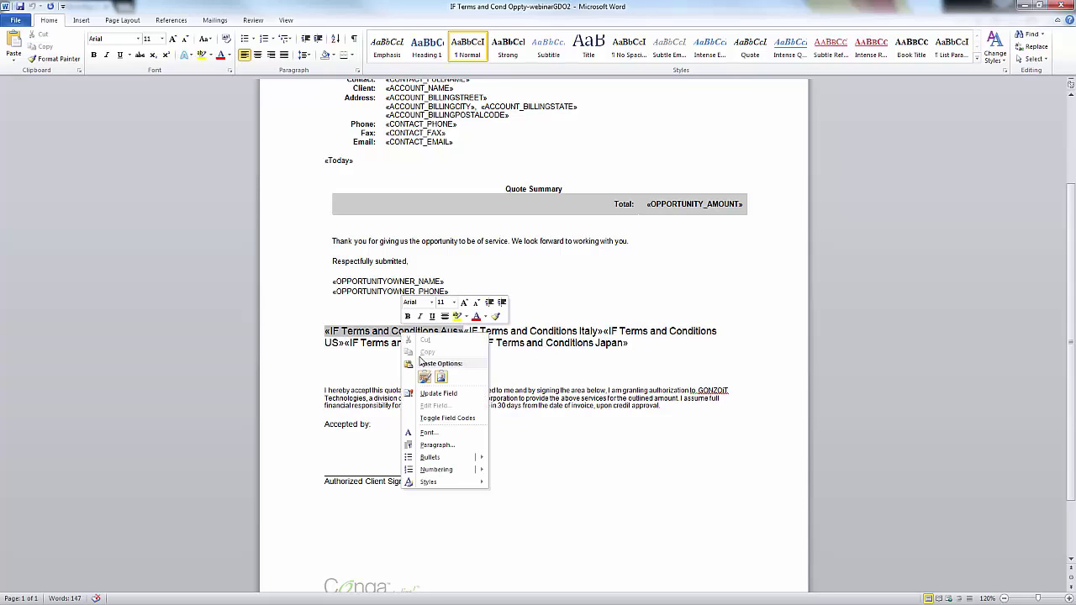
pyautogui.click(443, 420)
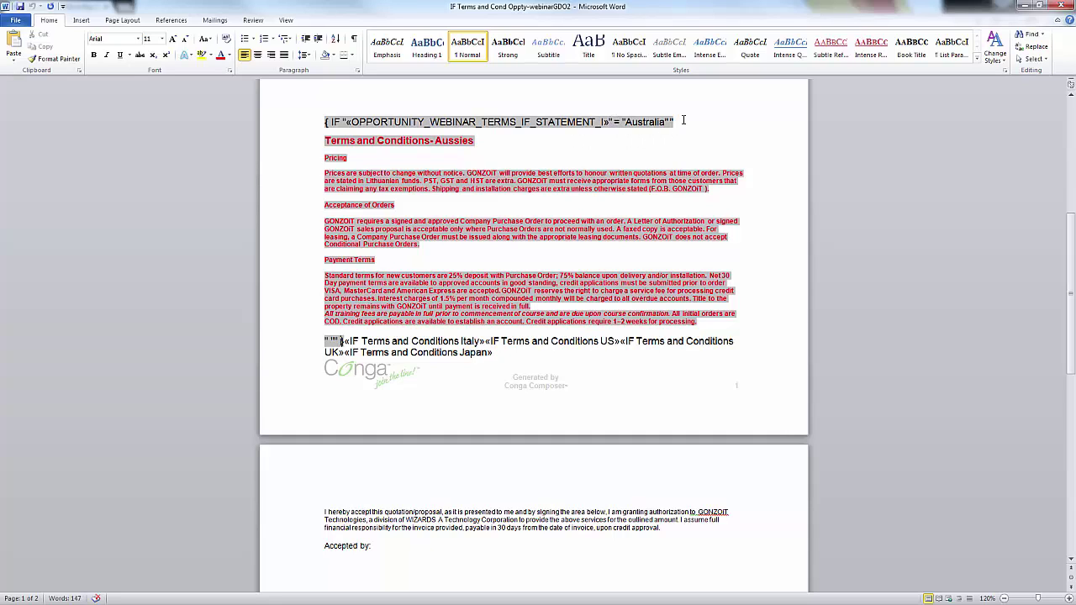
# Examine the Australian terms and conditions text inside the IF field and the acceptance paragraph that follows it.
pyautogui.click(684, 121)
pyautogui.moveTo(325, 140); pyautogui.dragTo(376, 276)
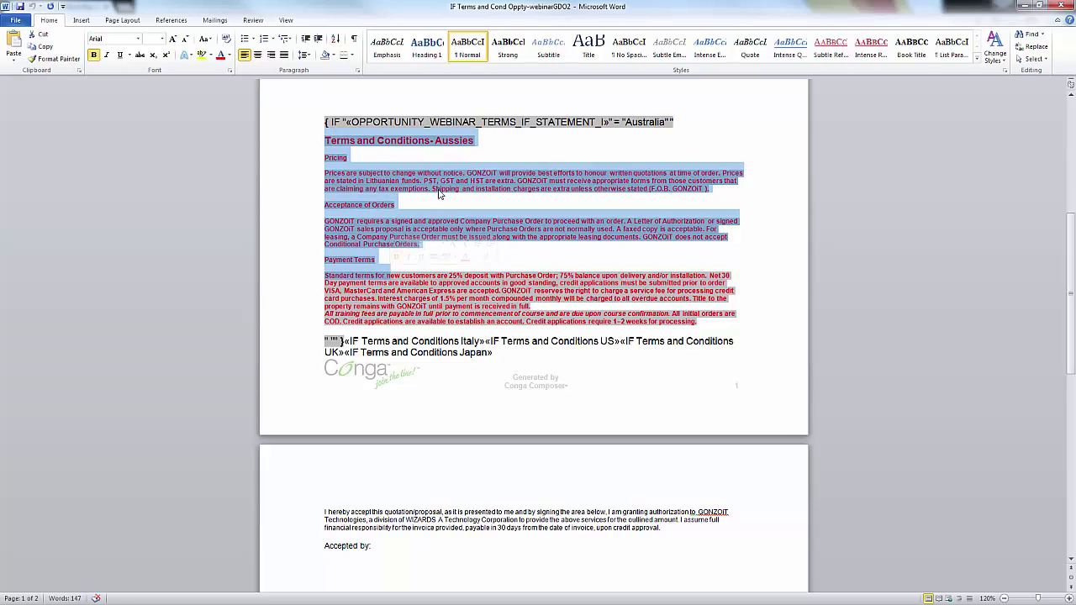
pyautogui.click(460, 163)
pyautogui.scroll(-3, 458, 161)
pyautogui.scroll(-2, 458, 158)
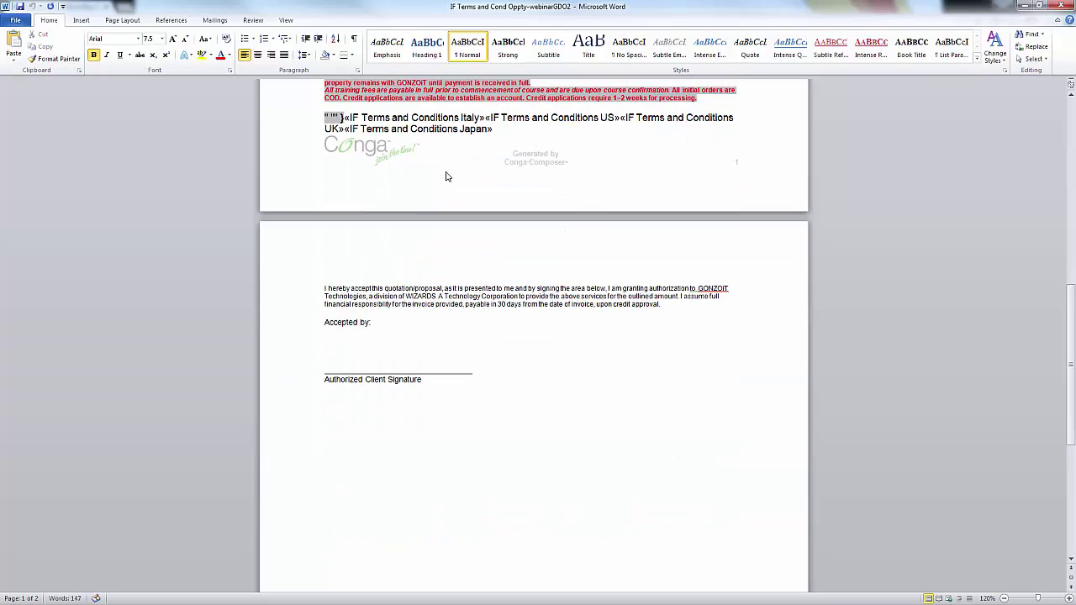
pyautogui.scroll(5, 445, 174)
# Display the merge field code nested in the Australia condition and return all field codes to their field names.
pyautogui.rightClick(410, 126)
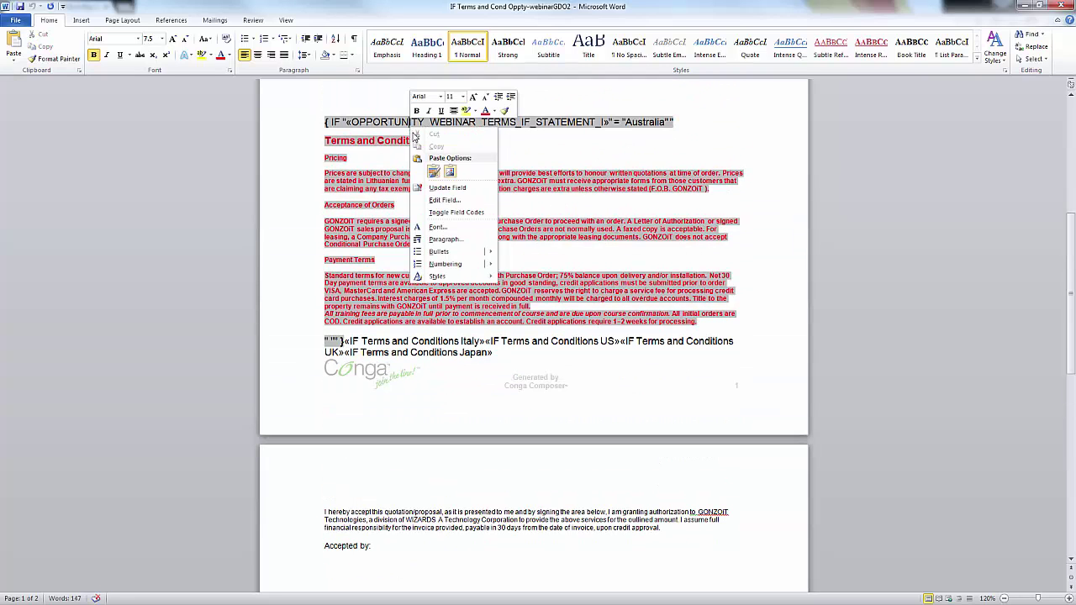
pyautogui.click(450, 212)
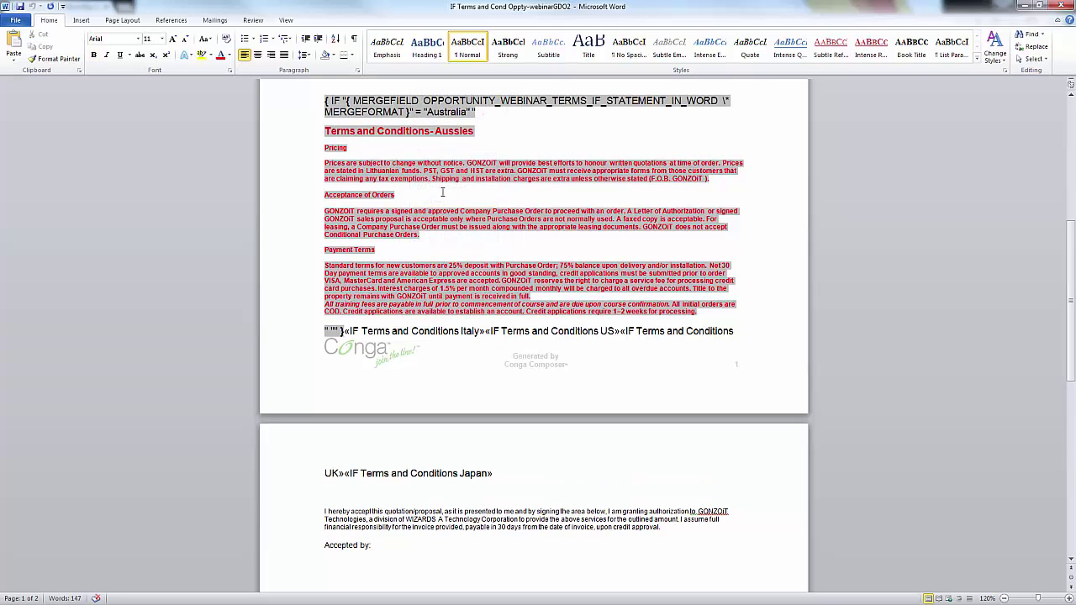
pyautogui.hotkey('alt', 'F9')
pyautogui.hotkey('alt', 'F9')
# Display the field code of the IF Terms and Conditions Italy field and examine its terms text.
pyautogui.scroll(2, 437, 205)
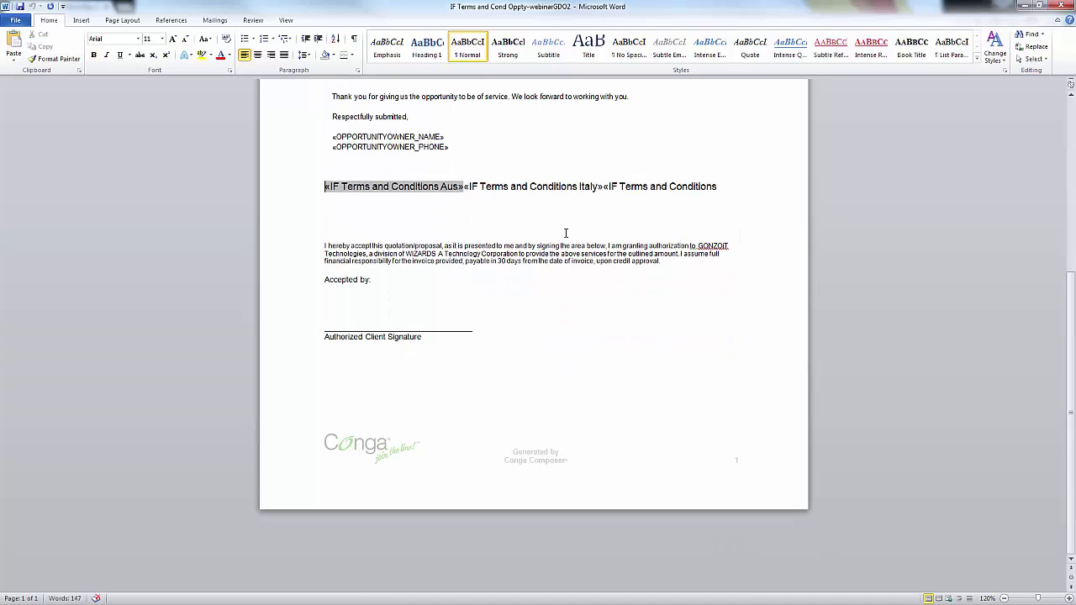
pyautogui.scroll(1, 576, 212)
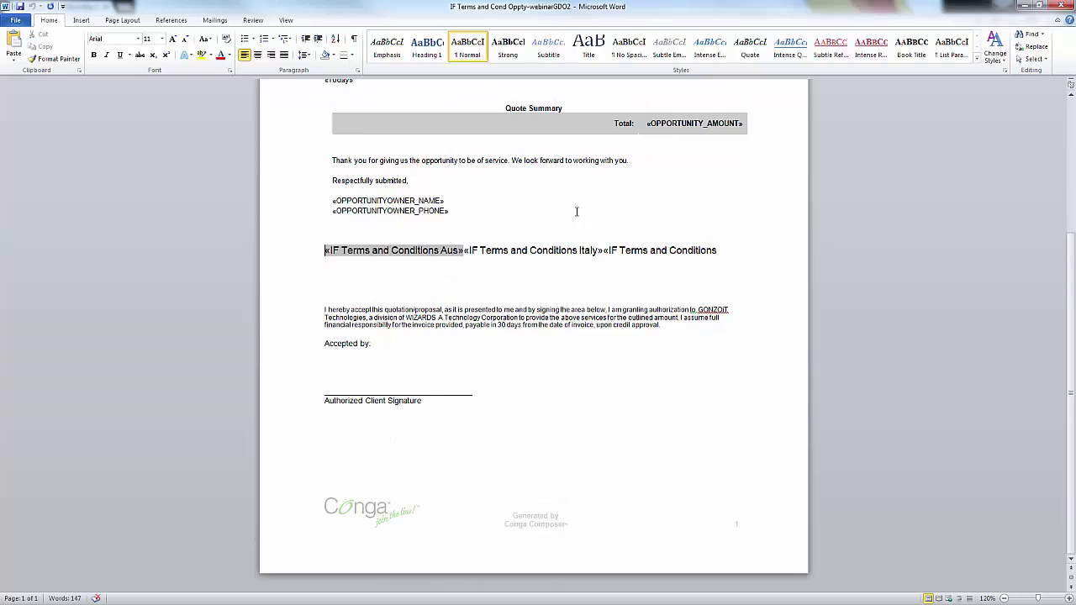
pyautogui.rightClick(568, 254)
pyautogui.click(608, 337)
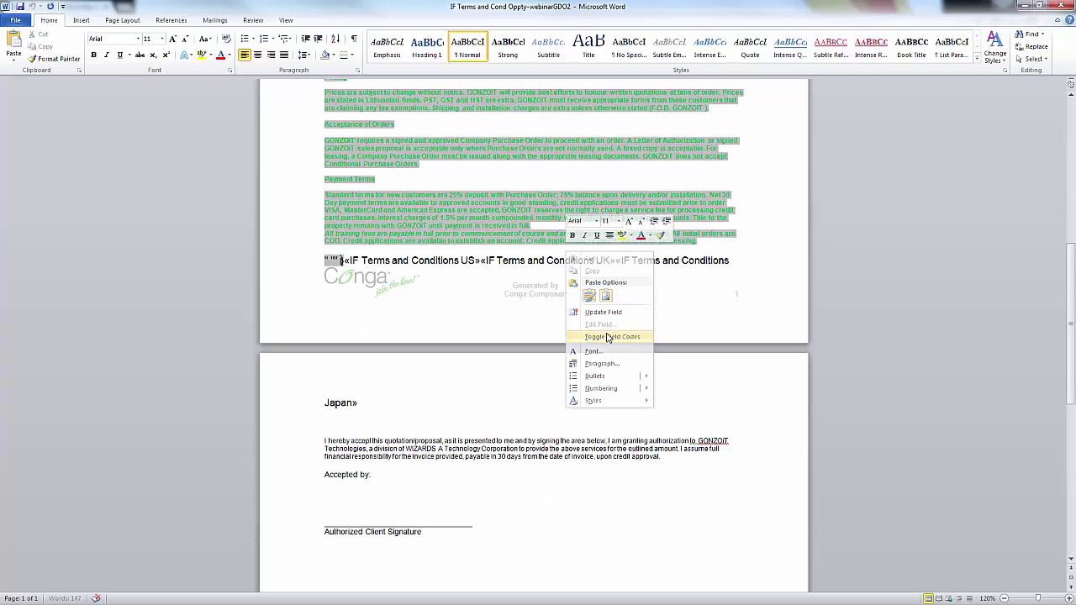
pyautogui.click(609, 337)
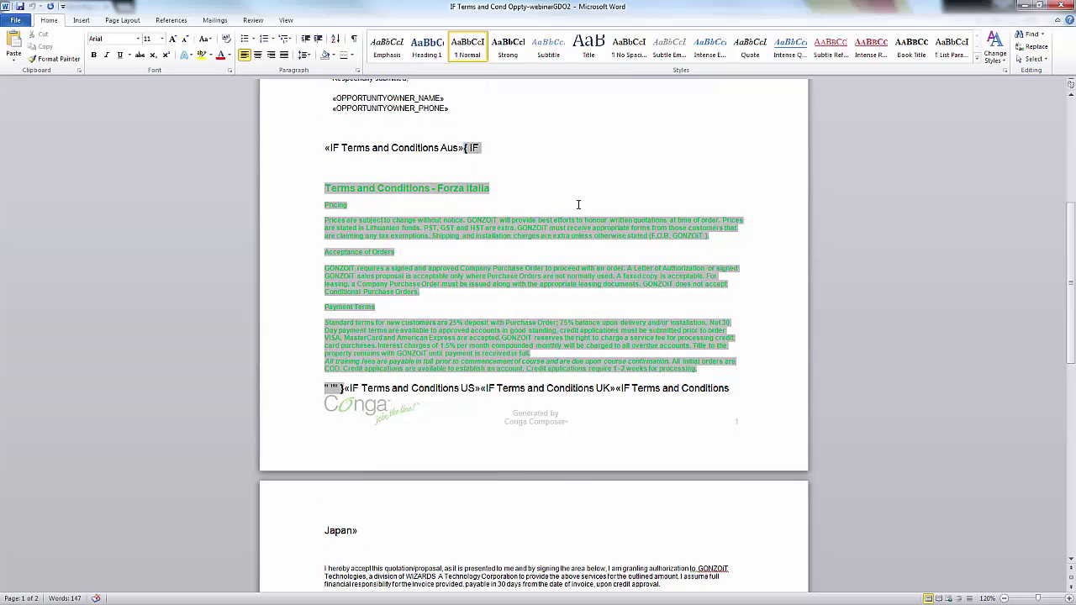
pyautogui.scroll(3, 578, 204)
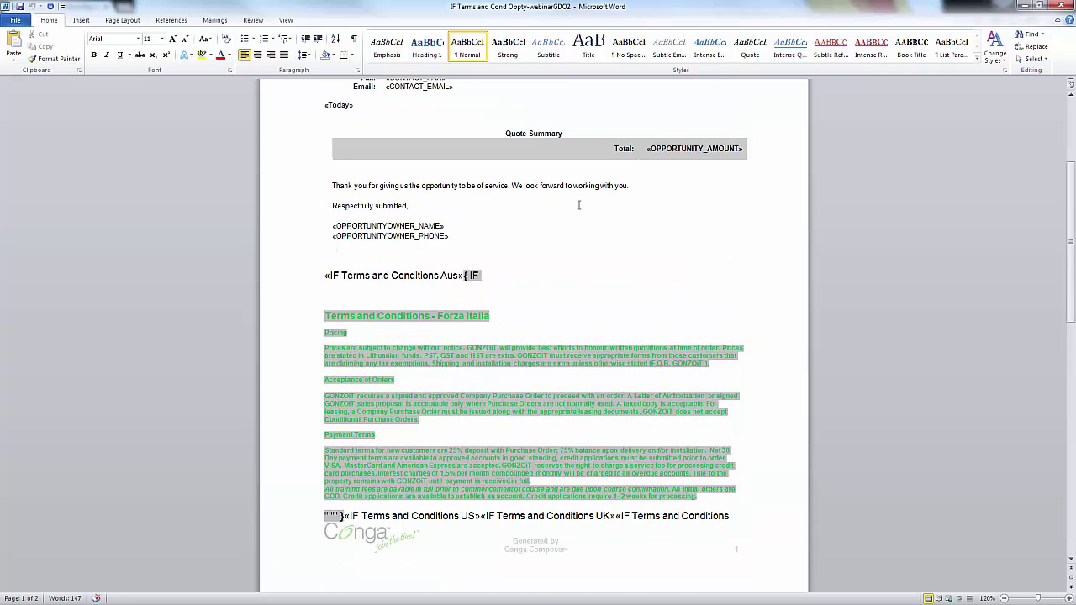
# From the Salesforce opportunity, launch IFItsABigDeal2, merge Oppty - Big Deal If Statement2 as Adobe PDF for Australia, and open the downloaded file.
pyautogui.click(1024, 5)
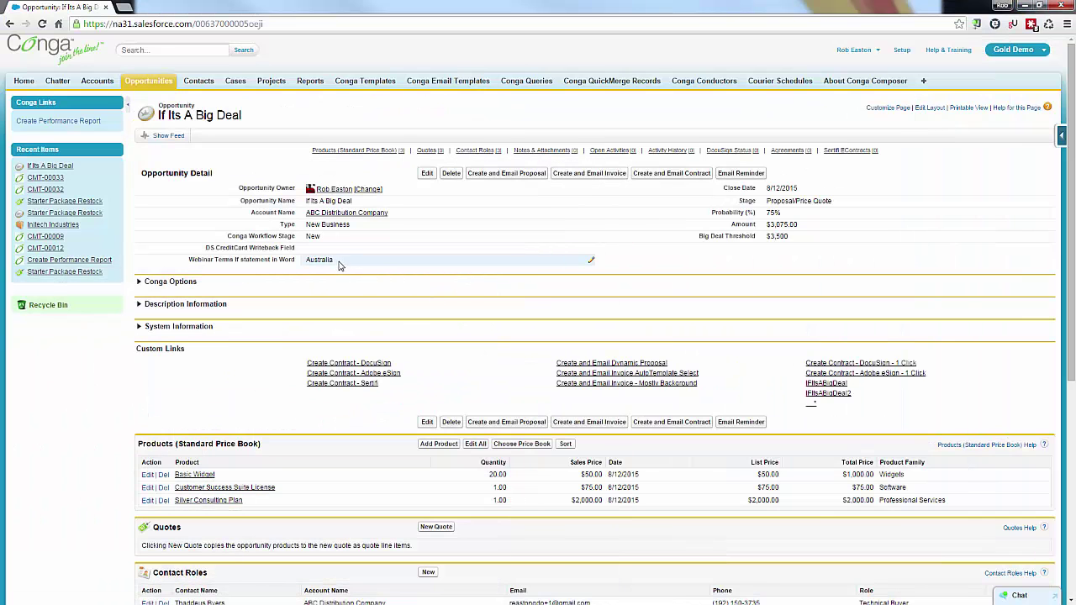
pyautogui.click(828, 393)
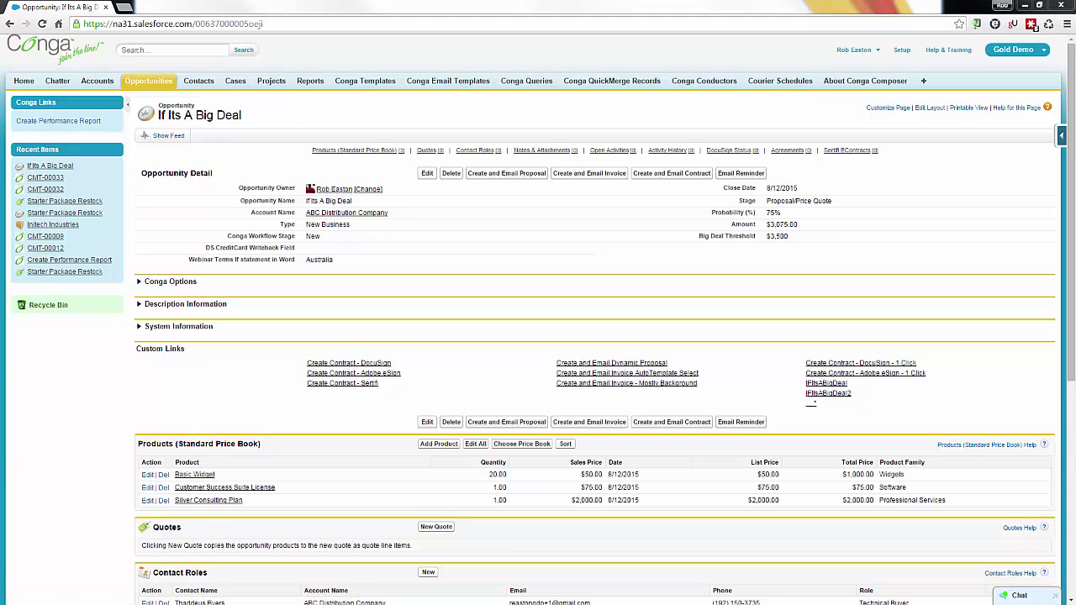
pyautogui.click(831, 396)
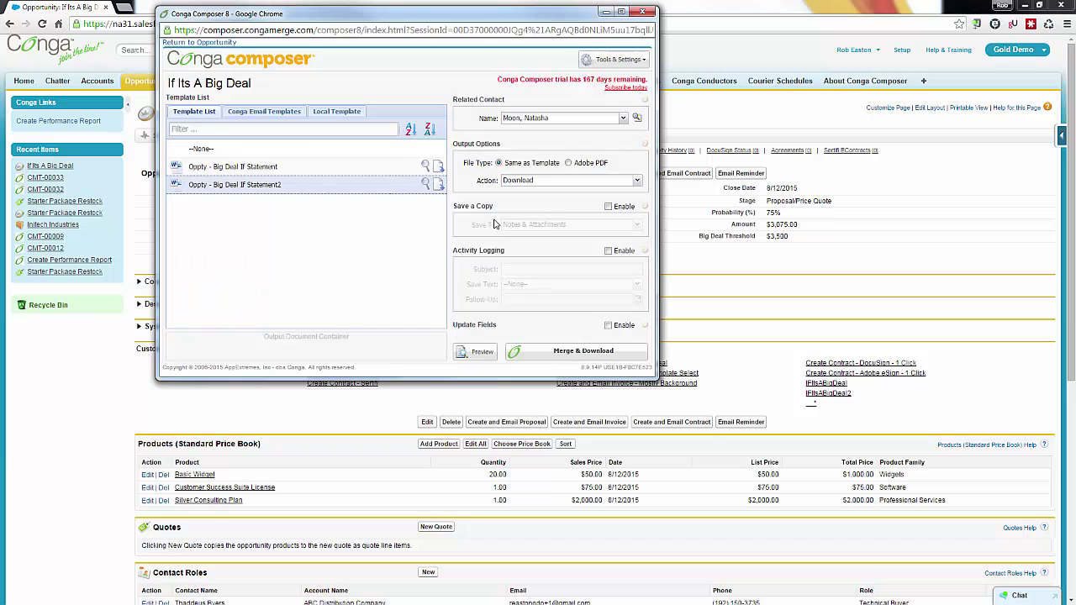
pyautogui.click(569, 163)
pyautogui.click(480, 350)
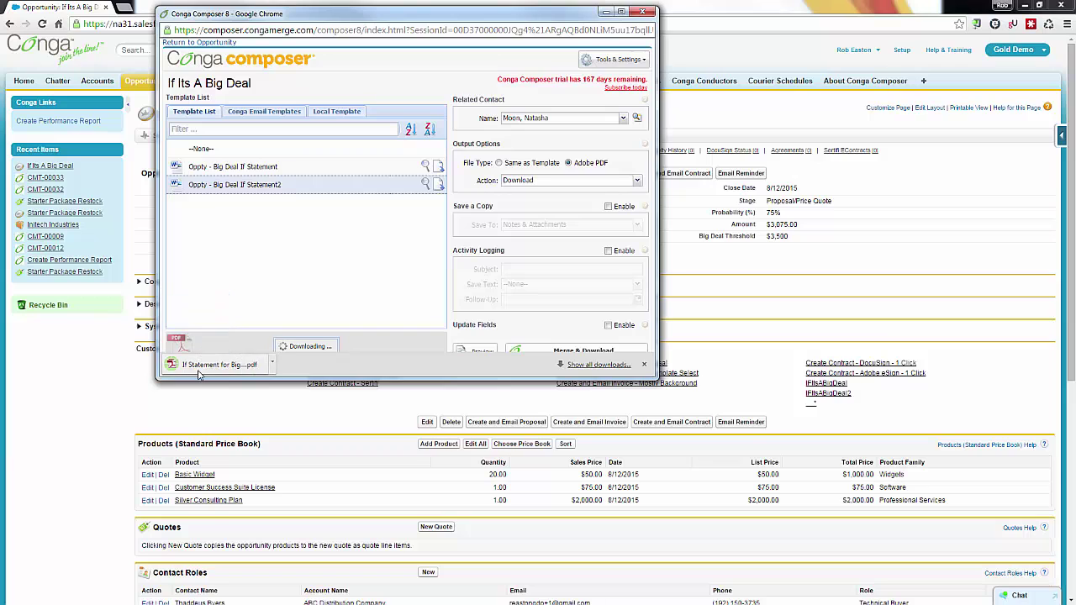
pyautogui.click(199, 370)
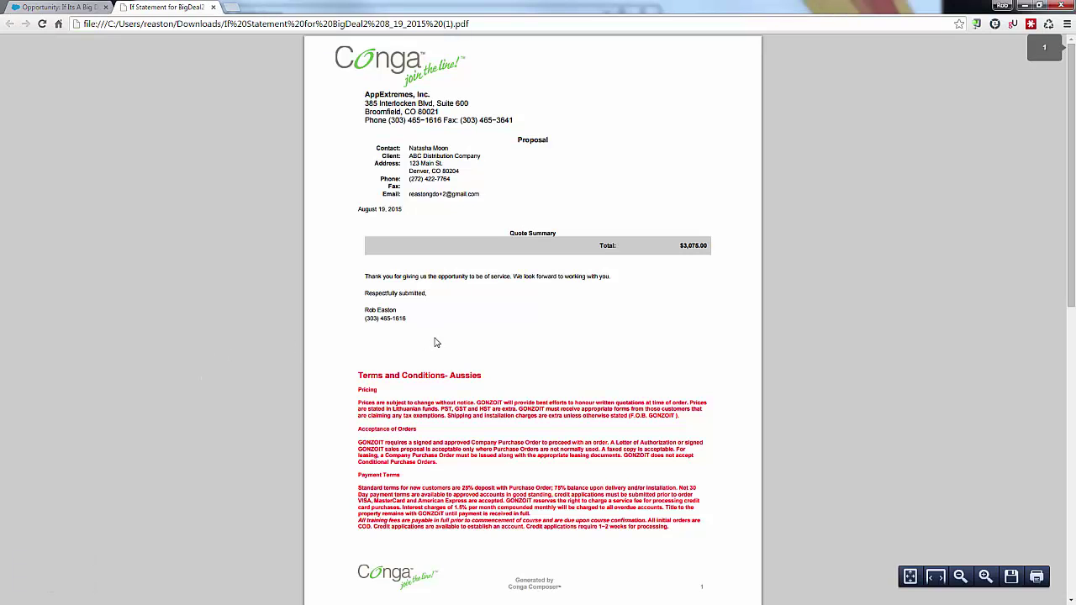
# Review the terms and conditions and acceptance section in the merged PDF for Australia and close it.
pyautogui.scroll(-3, 438, 353)
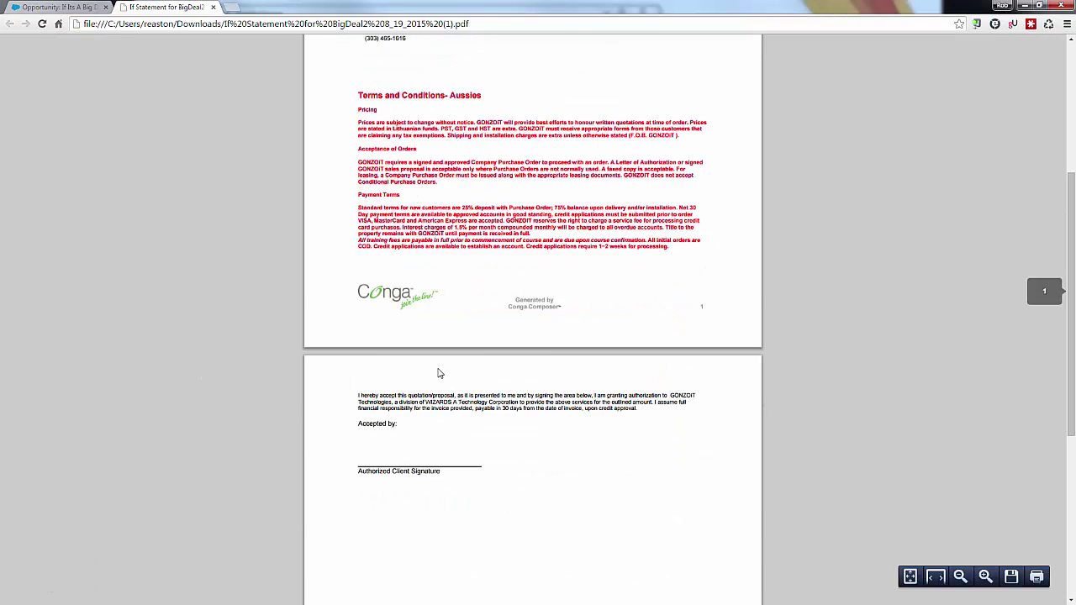
pyautogui.scroll(-2, 438, 373)
pyautogui.scroll(4, 439, 373)
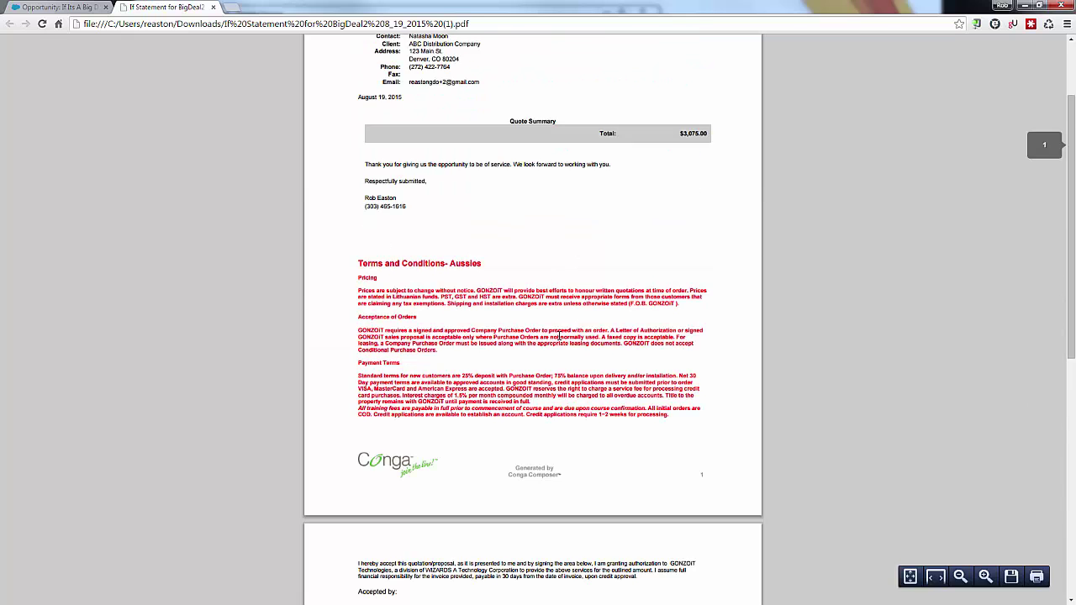
pyautogui.scroll(-1, 558, 335)
pyautogui.scroll(3, 557, 342)
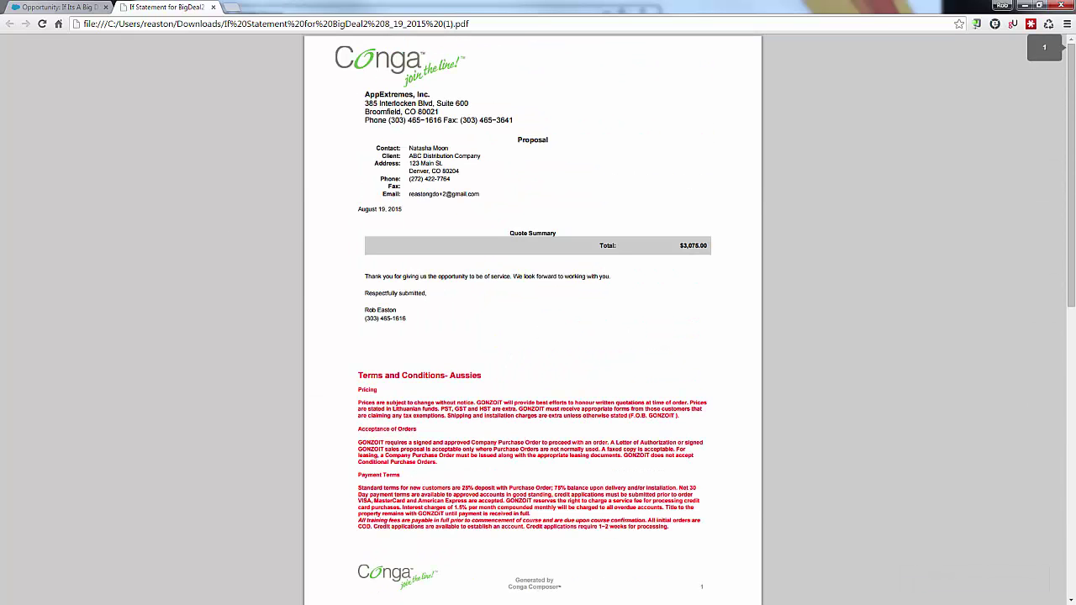
pyautogui.click(213, 8)
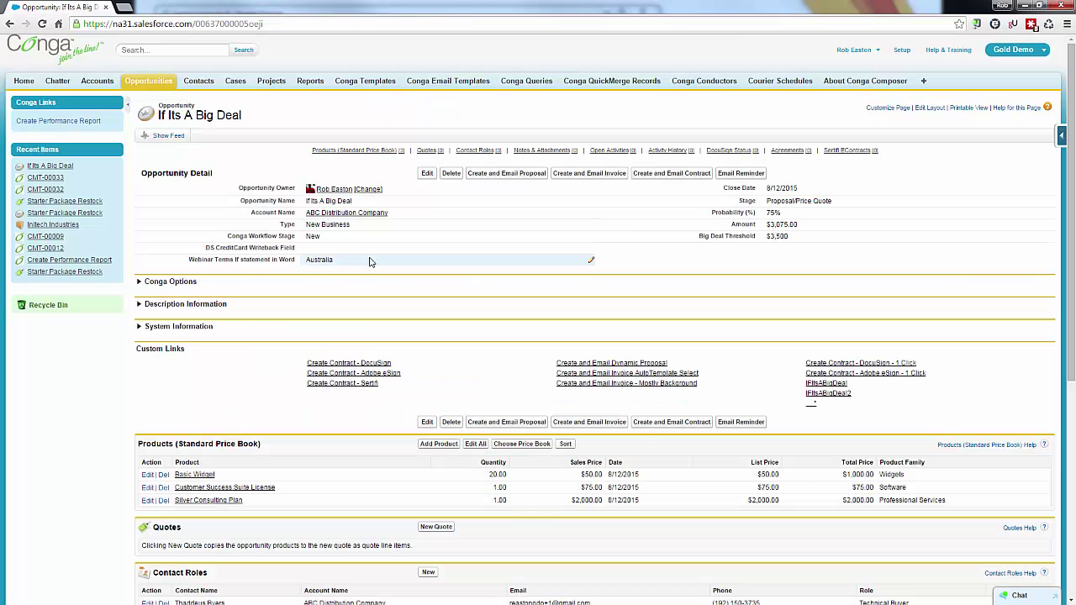
# Set the opportunity's Webinar Terms If statement in Word field to Italy, save the record and reload the page.
pyautogui.doubleClick(488, 267)
pyautogui.click(335, 261)
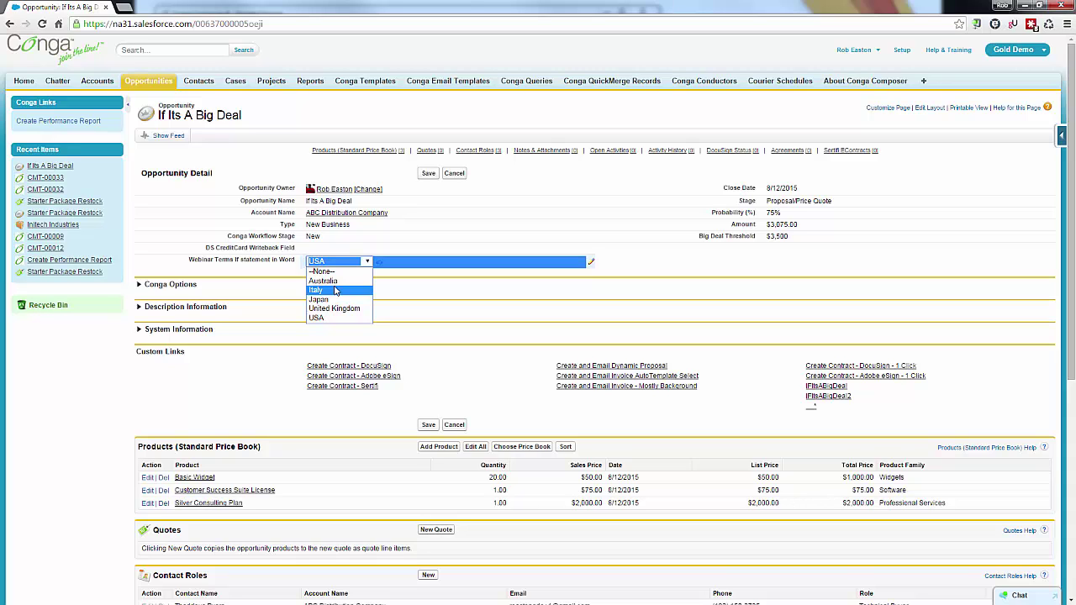
pyautogui.click(334, 290)
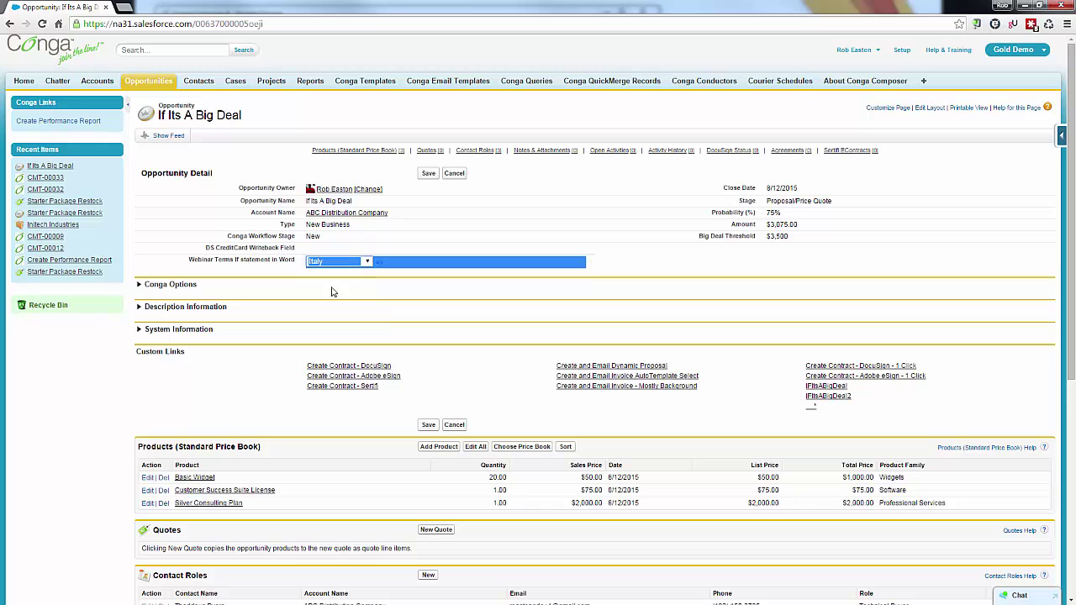
pyautogui.click(430, 174)
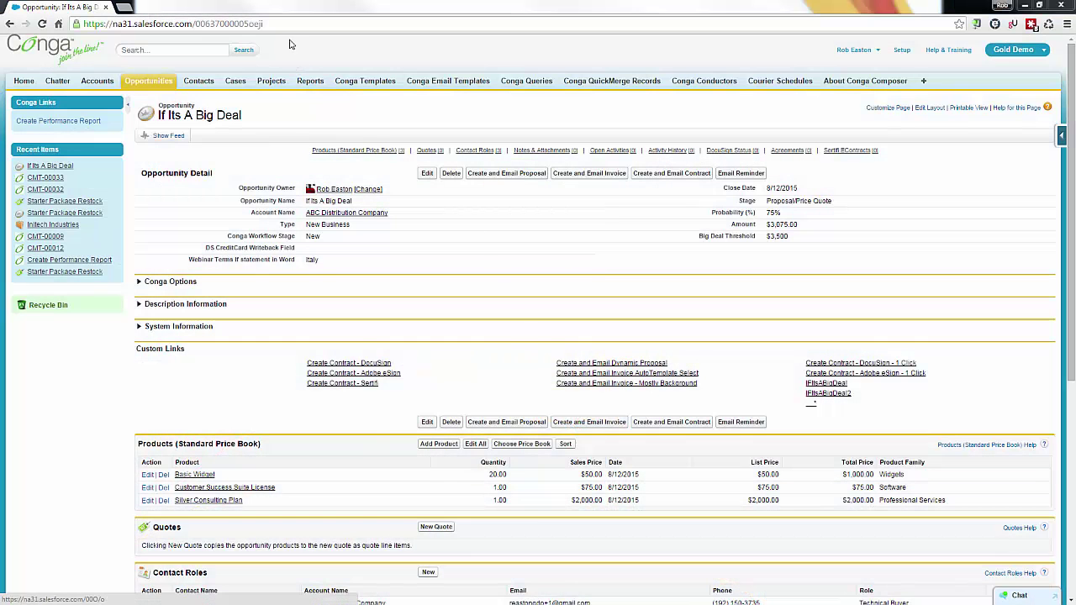
pyautogui.click(283, 26)
pyautogui.press('Return')
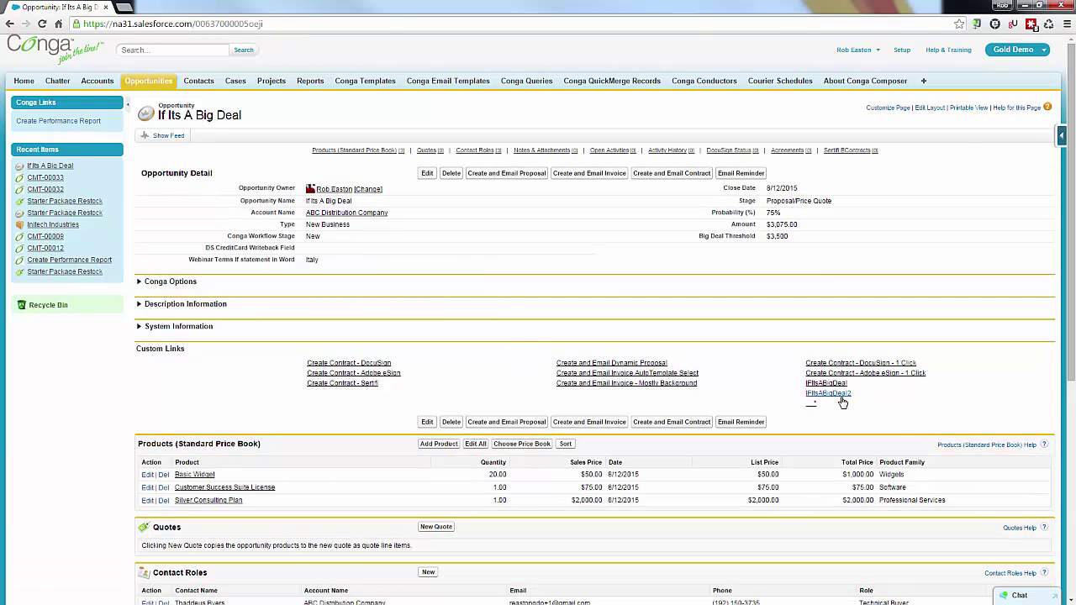
# Launch IFItsABigDeal2, merge Oppty - Big Deal If Statement2 as Adobe PDF for Italy, and open the downloaded file.
pyautogui.click(841, 395)
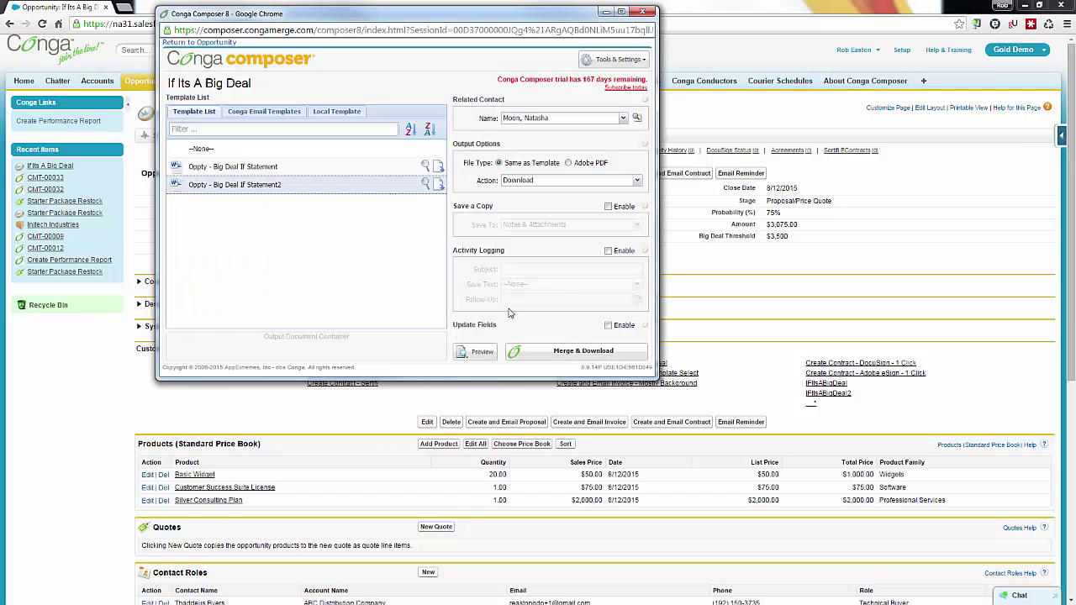
pyautogui.click(578, 164)
pyautogui.click(535, 353)
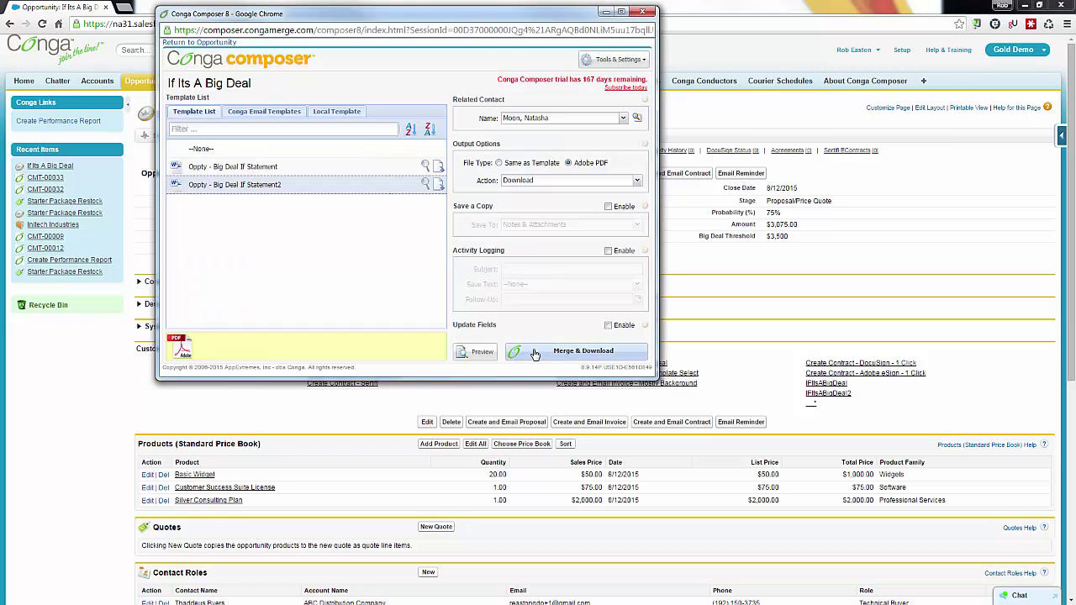
pyautogui.click(183, 367)
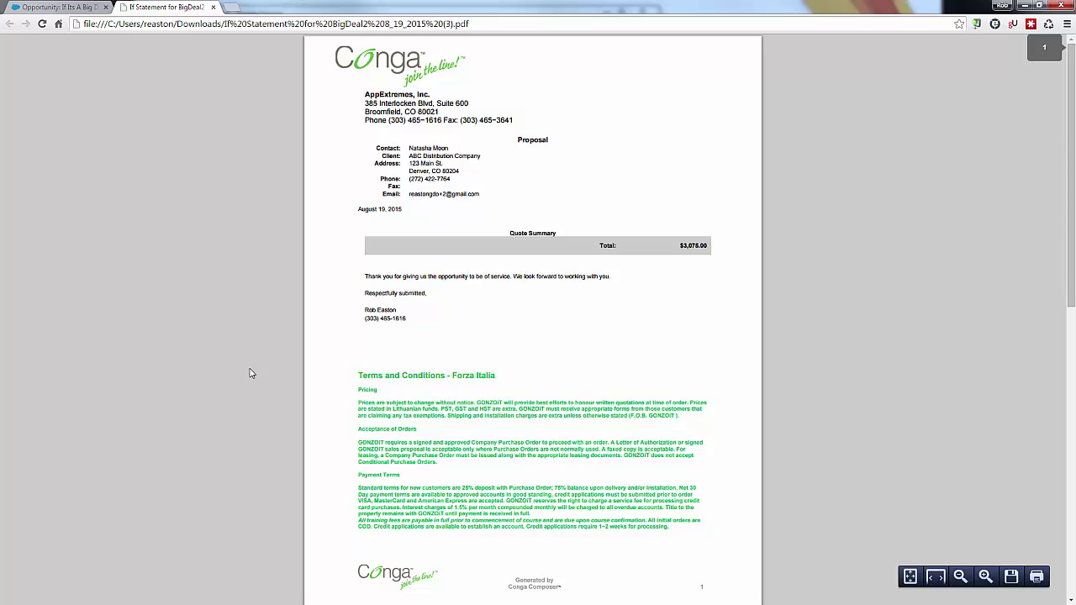
# Review the terms and conditions and signature section in the merged PDF for Italy and close it.
pyautogui.scroll(-3, 468, 375)
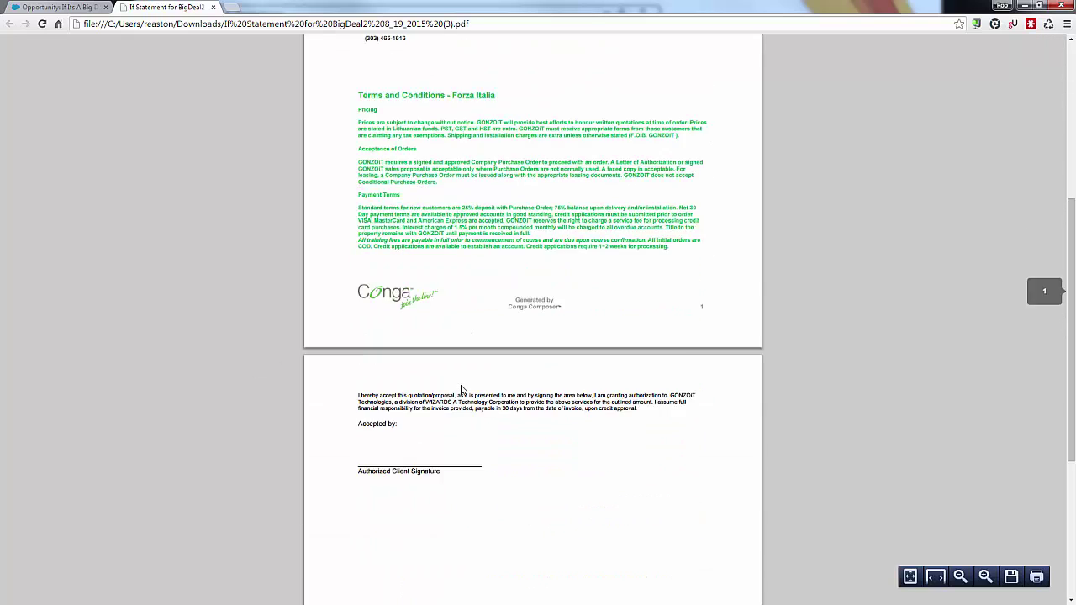
pyautogui.scroll(4, 461, 389)
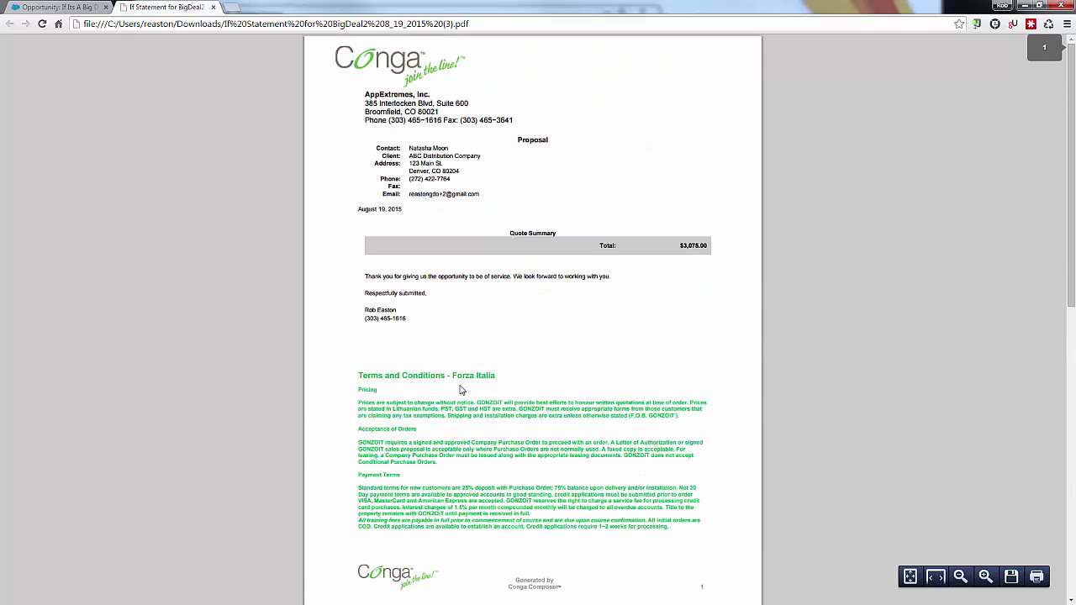
pyautogui.click(214, 7)
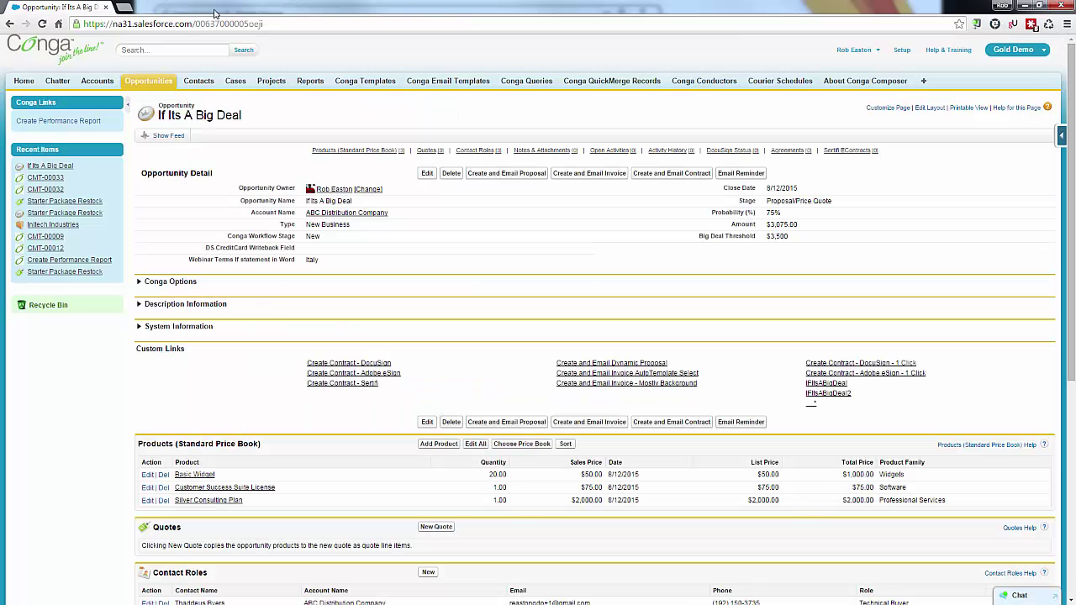
# Switch to Word, toggle all field codes back to field names, and examine the adjacent Aus and Italy IF fields in the template.
pyautogui.click(660, 374)
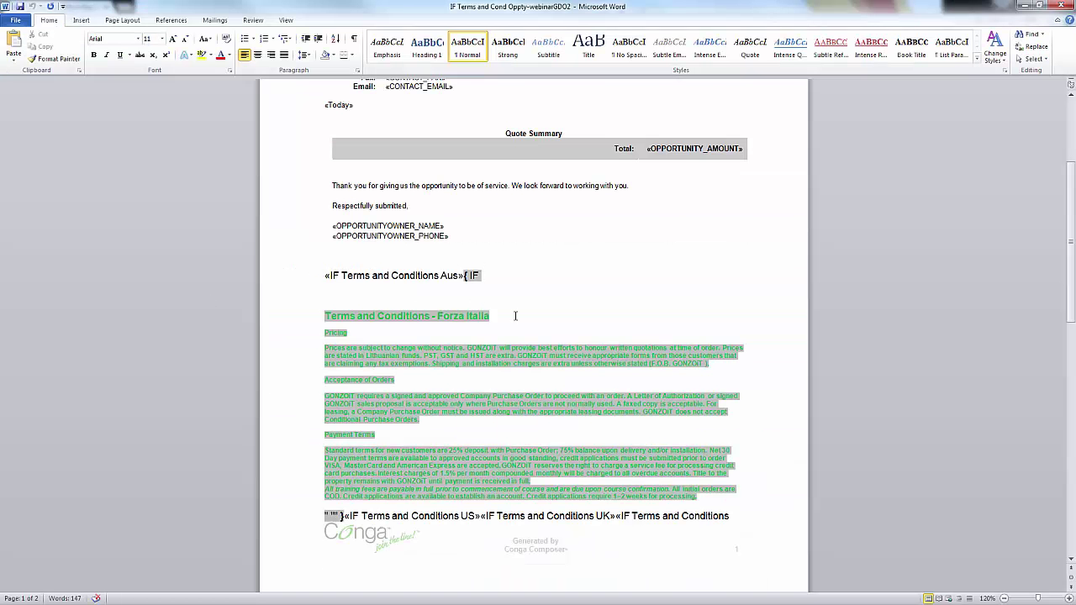
pyautogui.click(516, 315)
pyautogui.hotkey('alt', 'F9')
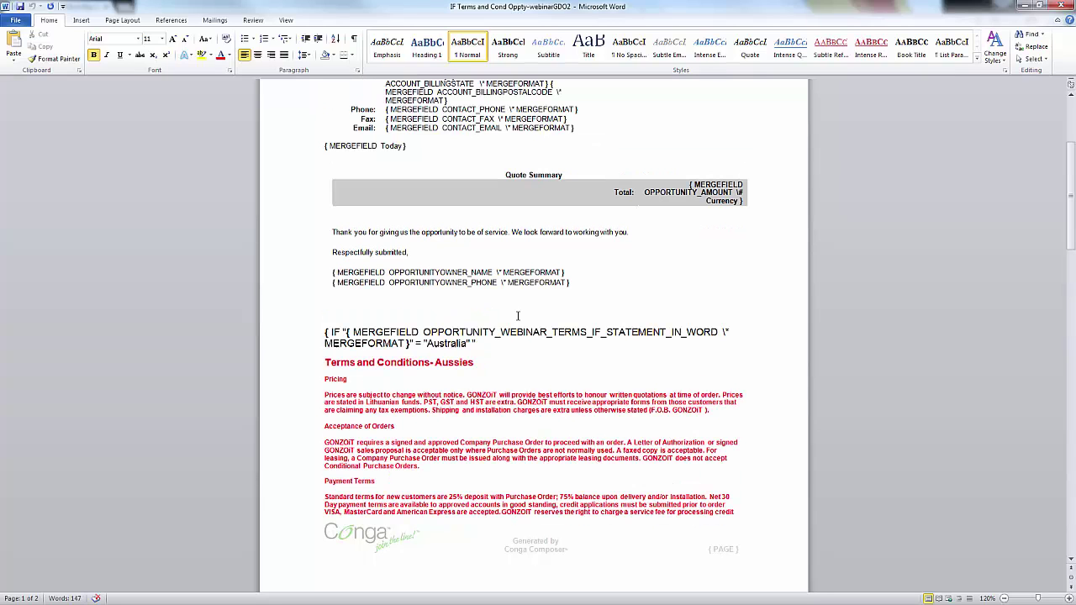
pyautogui.hotkey('alt', 'F9')
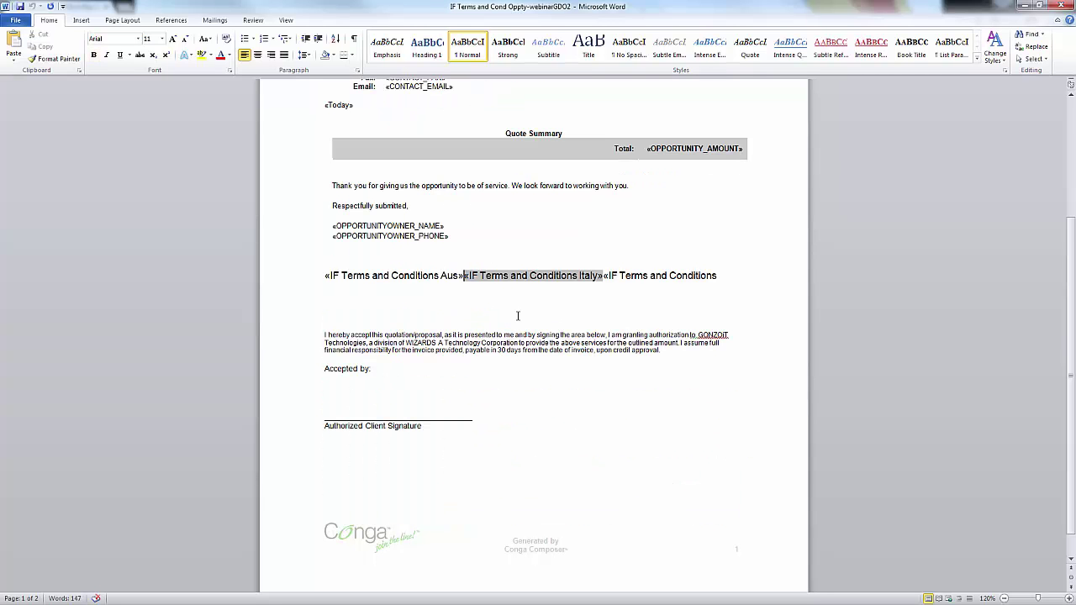
pyautogui.click(430, 276)
pyautogui.click(538, 276)
pyautogui.scroll(4, 639, 295)
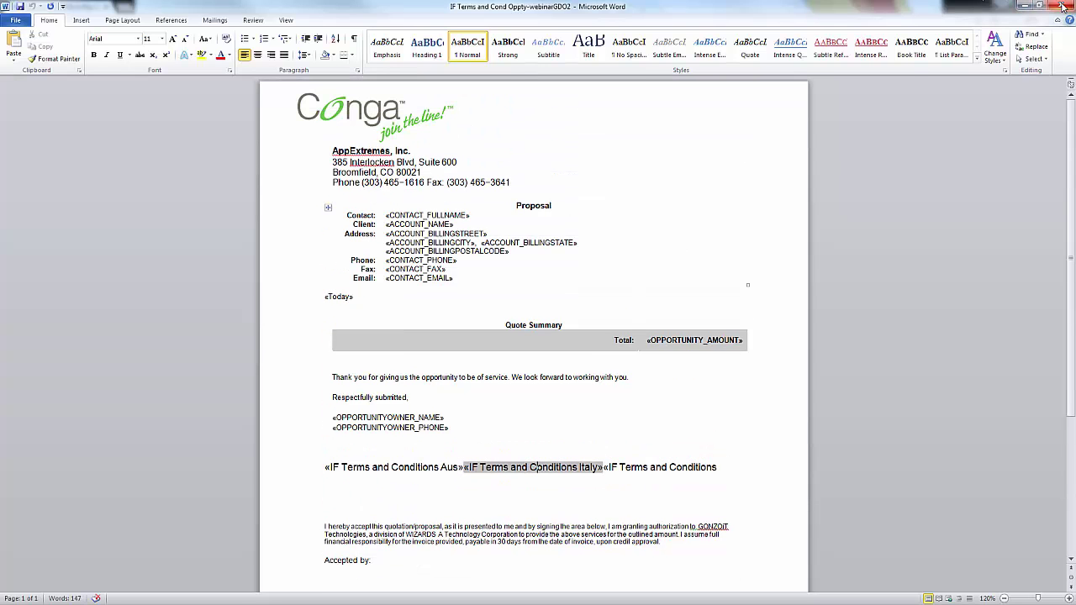
# Return to the Salesforce opportunity, open the Webinar Terms If statement in Word field for editing and cancel the edit.
pyautogui.click(1020, 5)
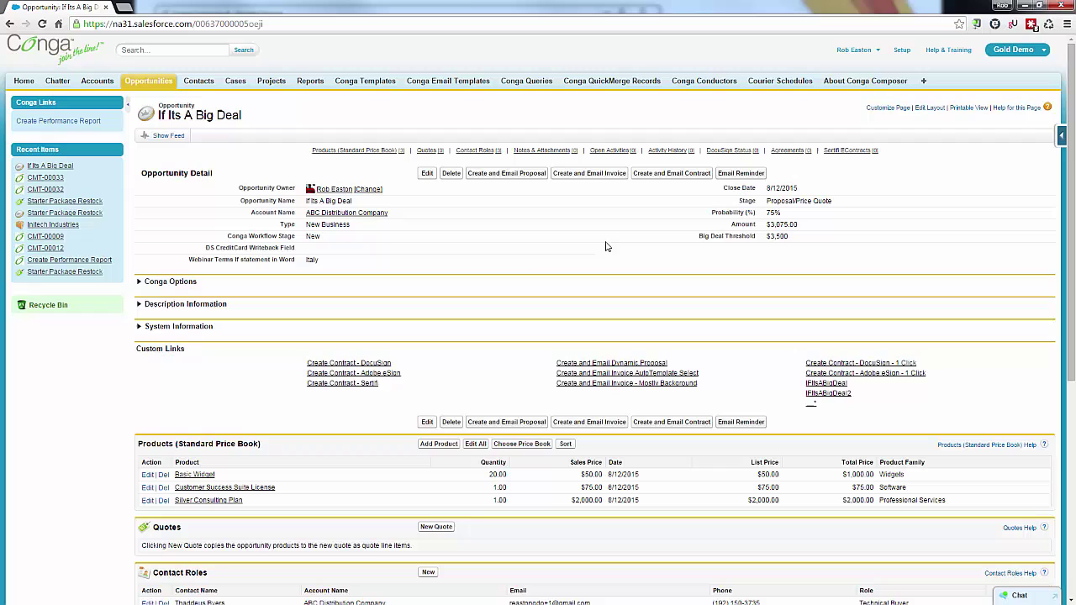
pyautogui.doubleClick(324, 263)
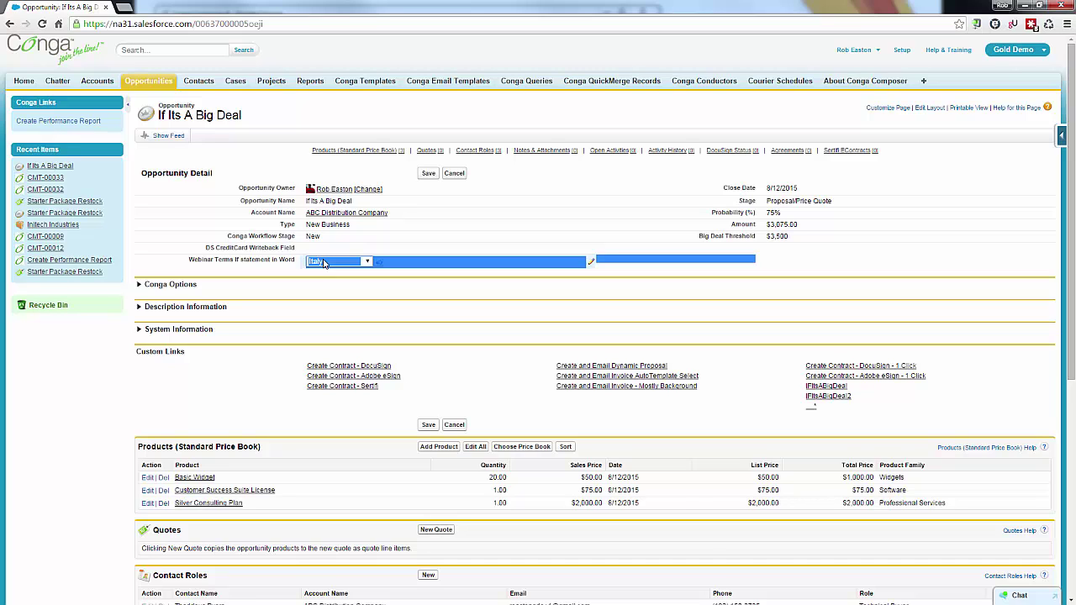
pyautogui.click(453, 174)
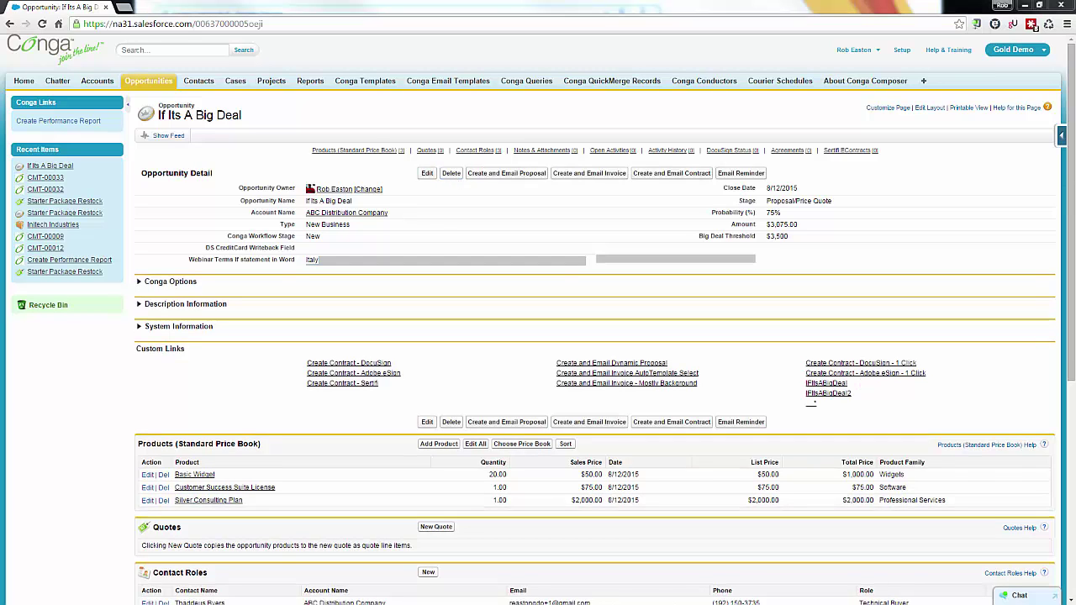